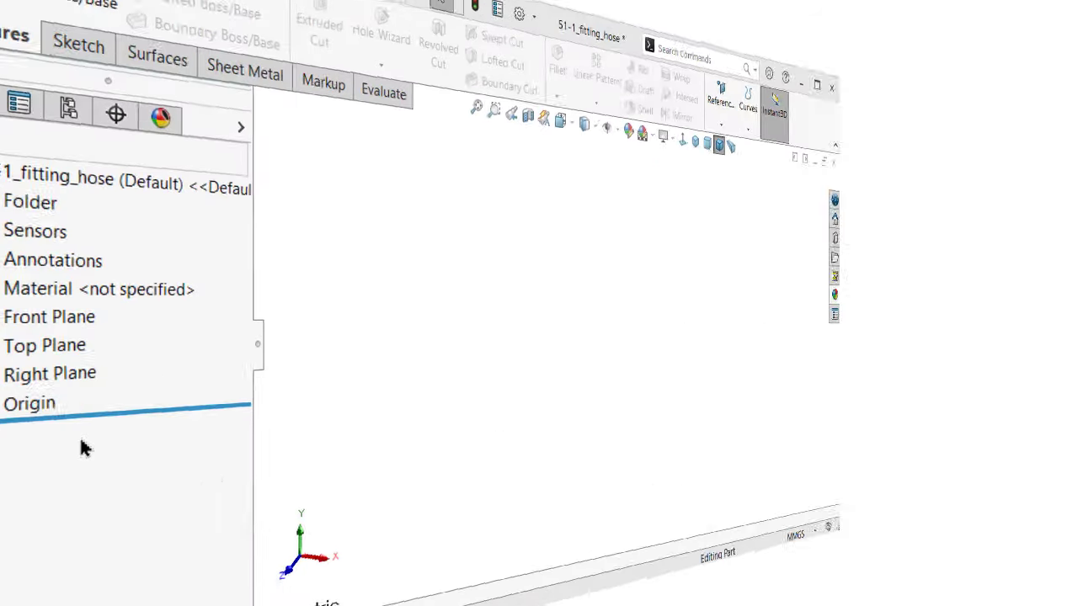
# Start a sketch on the Front Plane and draw a horizontal centerline from the origin
pyautogui.click(71, 314)
pyautogui.click(65, 286)
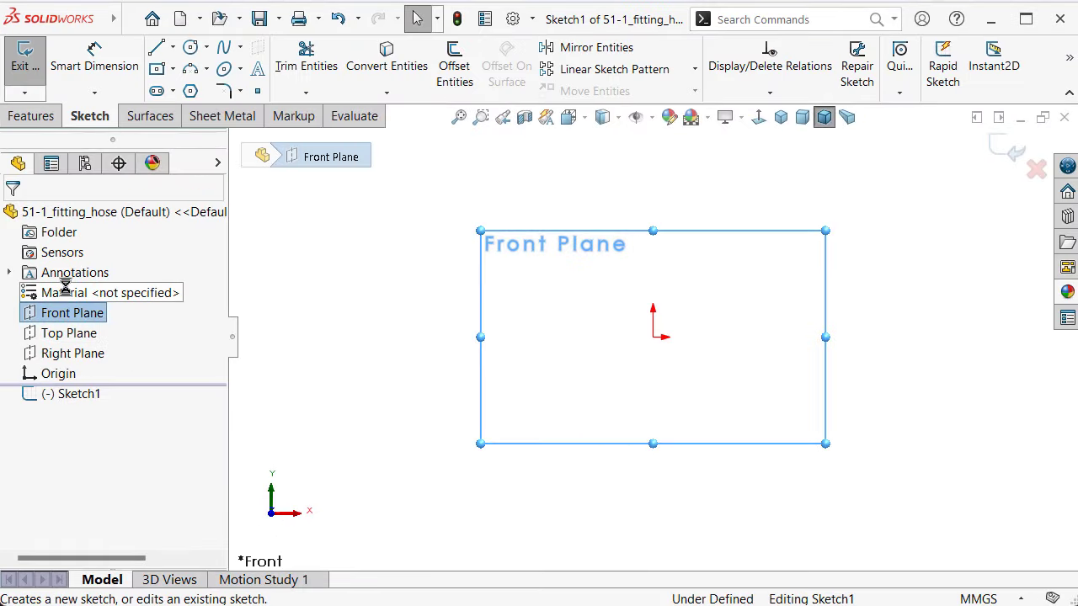
pyautogui.press('s')
pyautogui.click(251, 322)
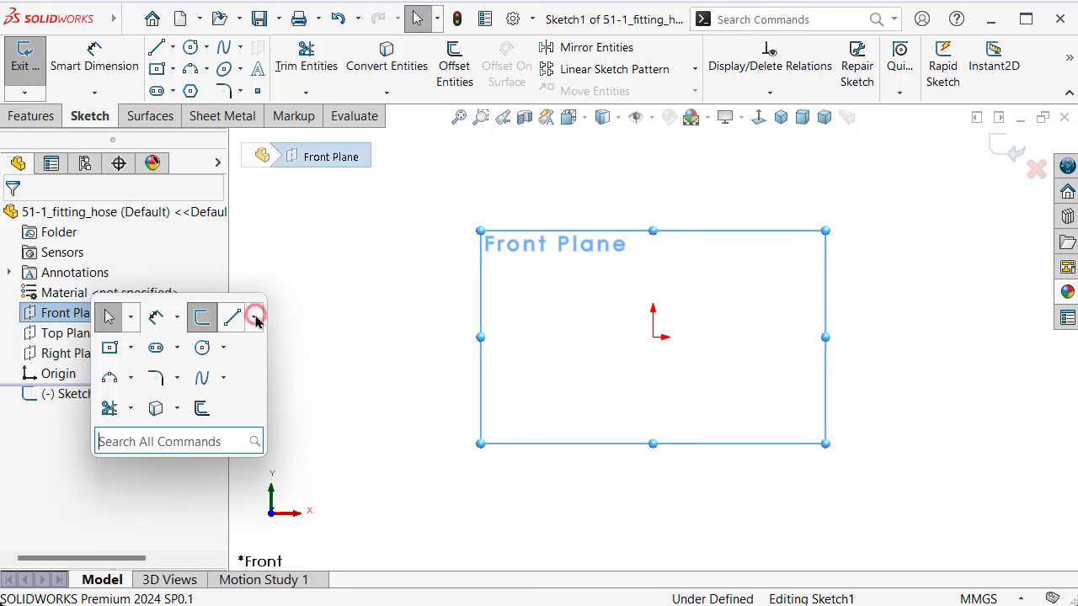
pyautogui.click(270, 369)
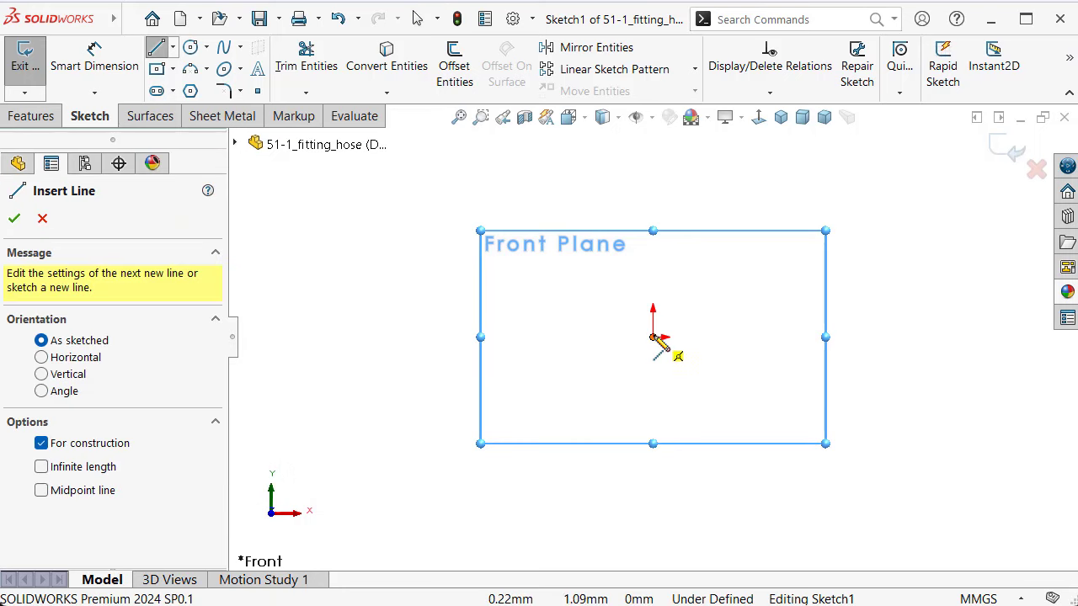
pyautogui.click(652, 336)
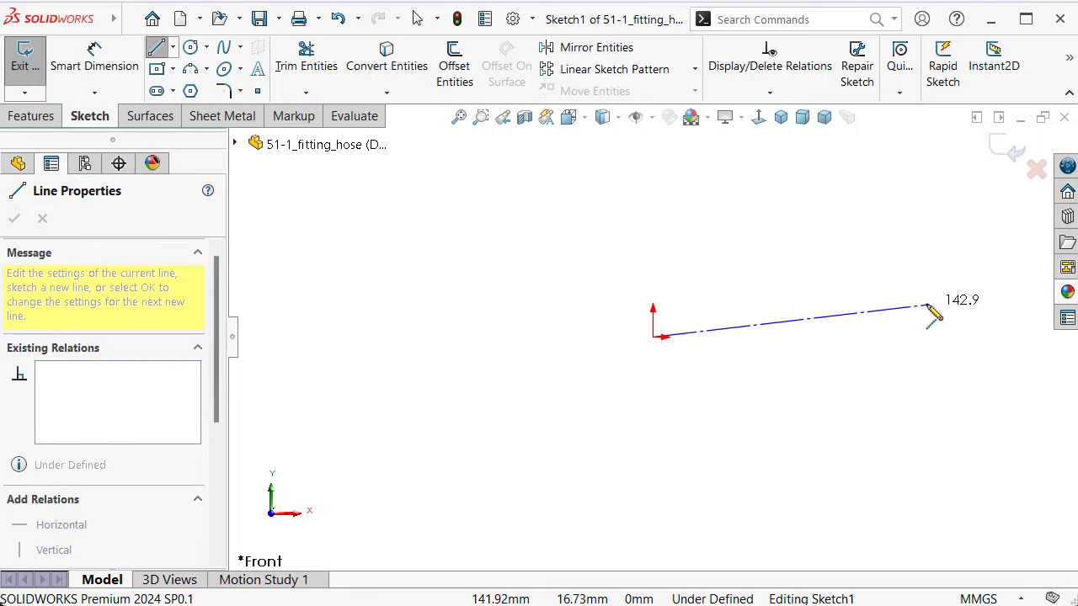
pyautogui.click(883, 361)
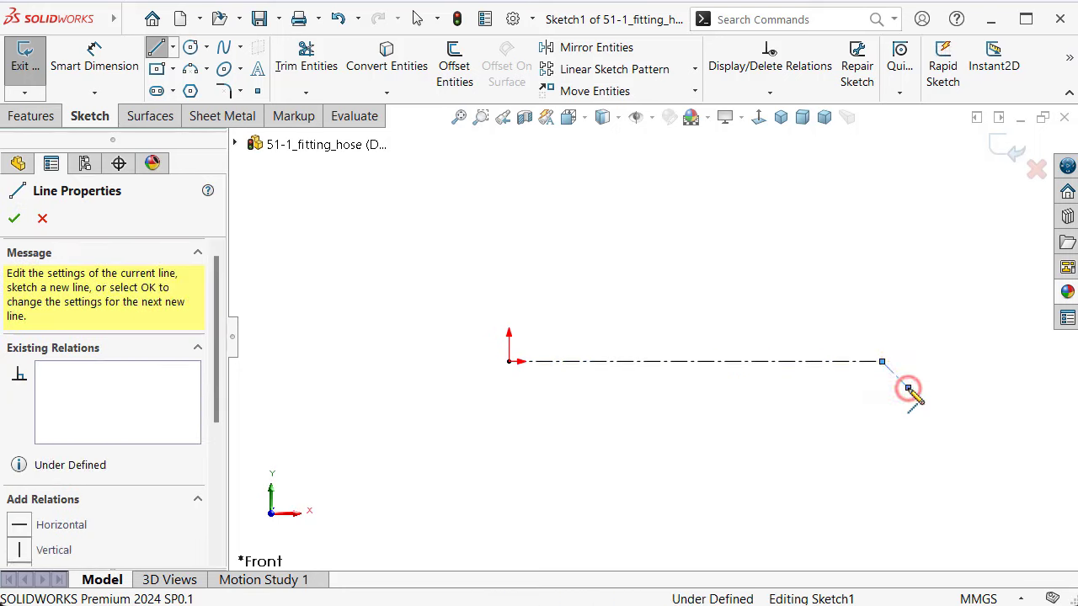
pyautogui.press('Escape')
# Dimension the centerline to 60 mm
pyautogui.press('d')
pyautogui.click(852, 362)
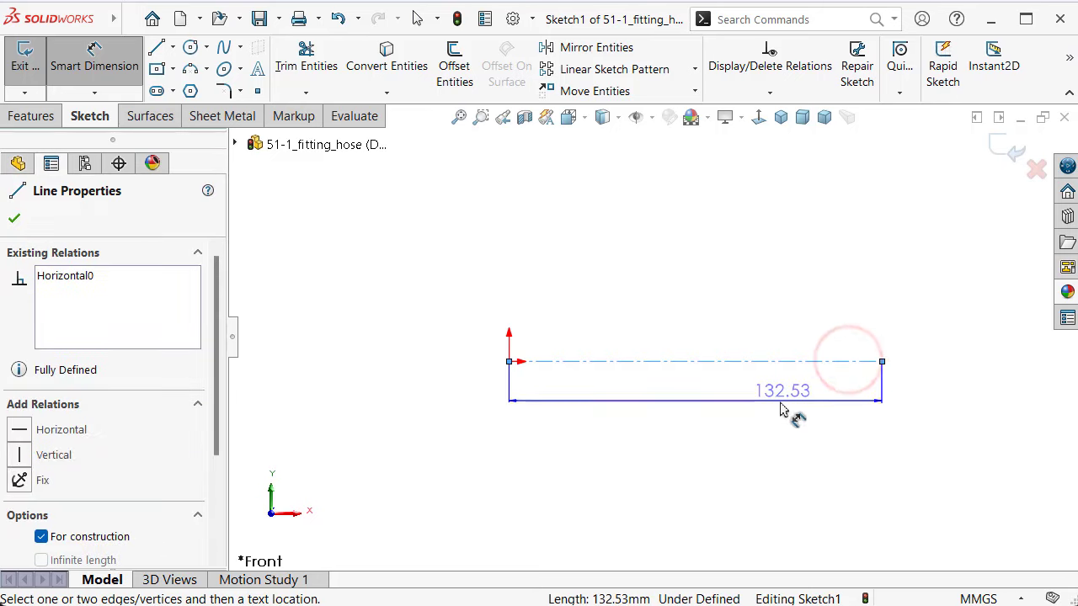
pyautogui.click(777, 416)
pyautogui.write('60')
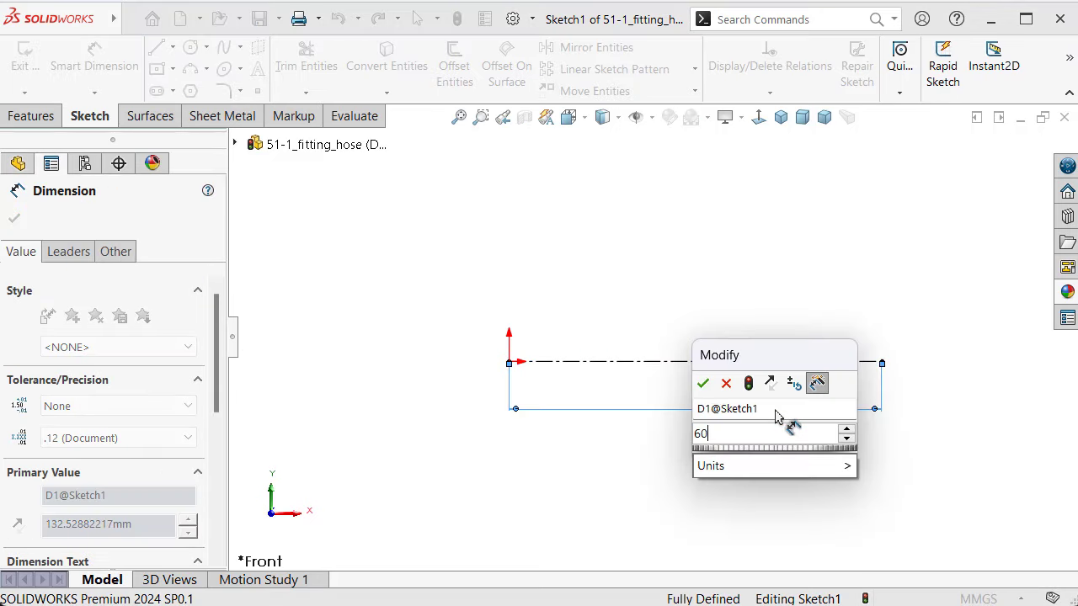
pyautogui.press('Return')
pyautogui.click(730, 293)
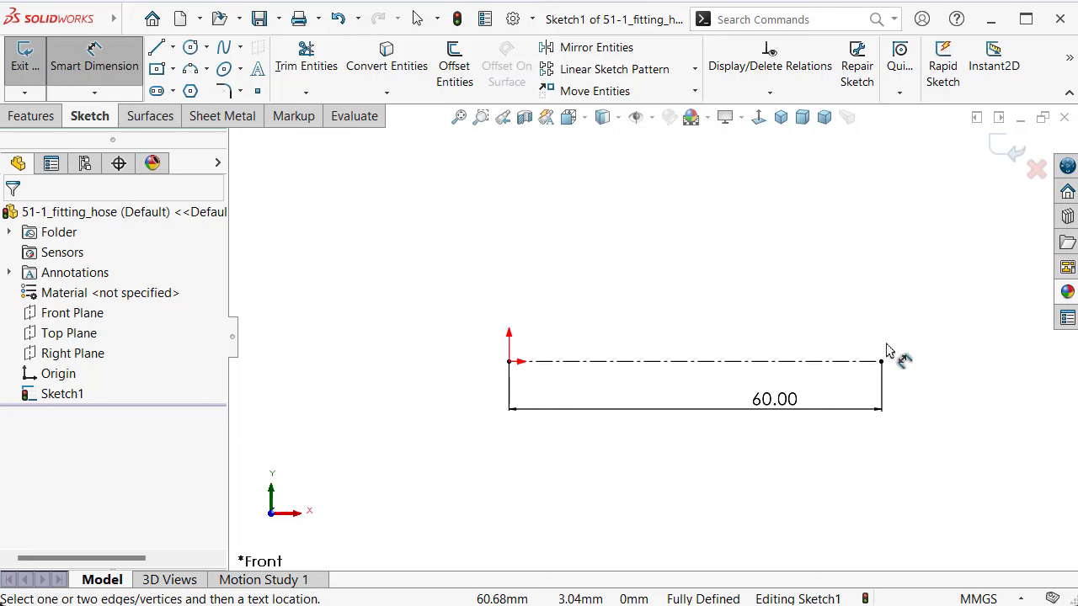
# Draw a stepped line profile above the centerline, ending at the centerline's right end
pyautogui.press('s')
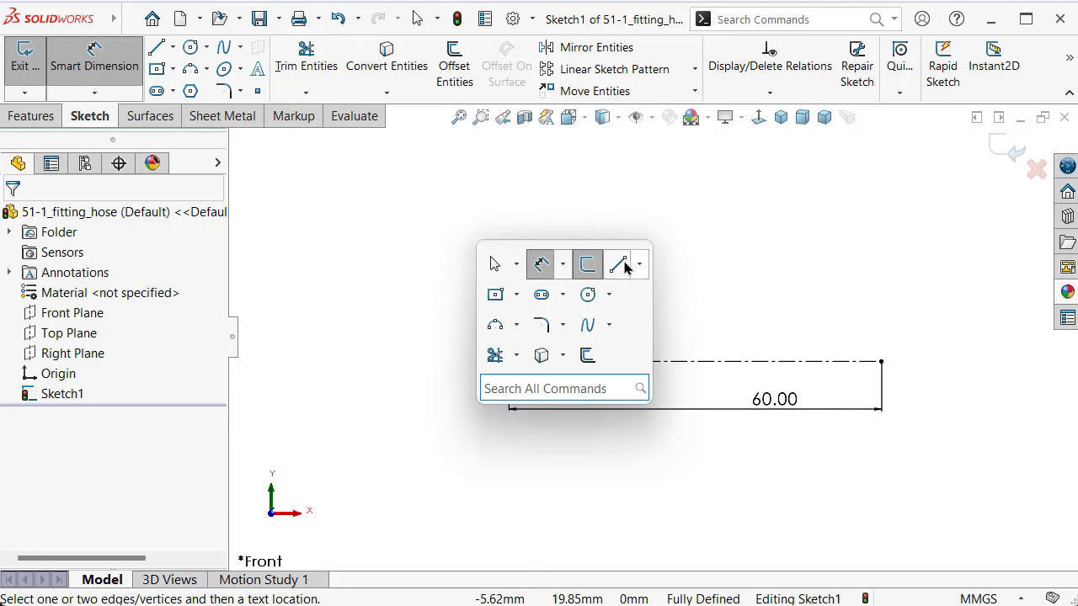
pyautogui.click(621, 266)
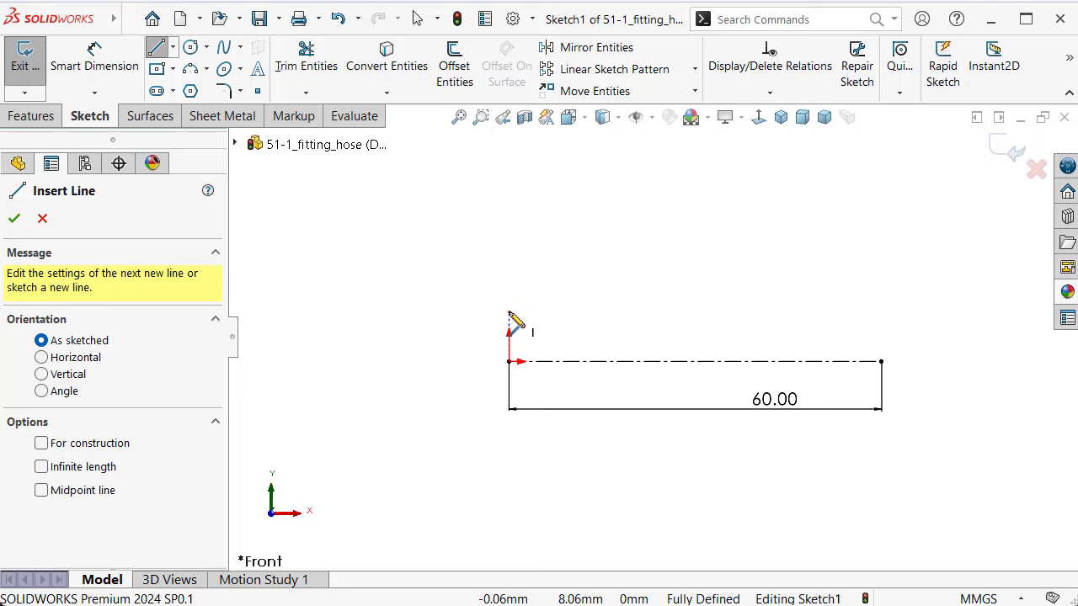
pyautogui.click(508, 312)
pyautogui.click(611, 312)
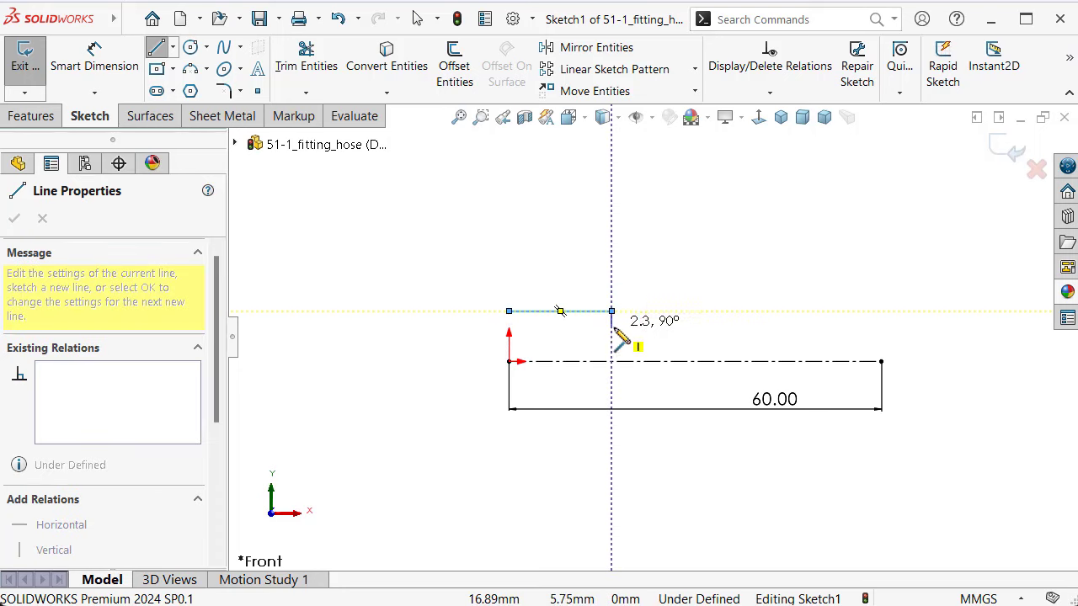
pyautogui.click(611, 331)
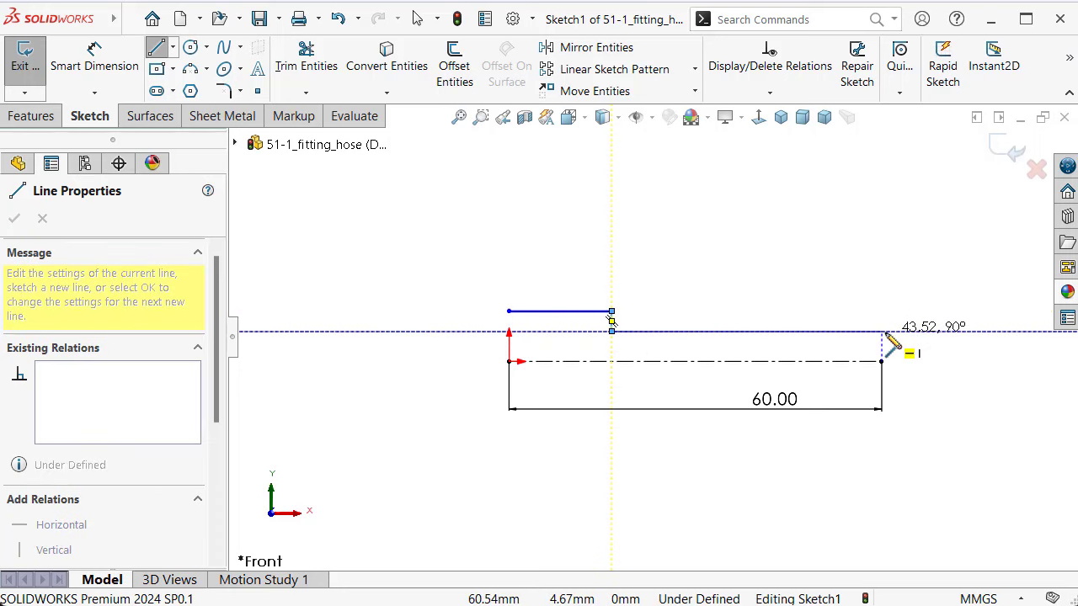
pyautogui.click(881, 331)
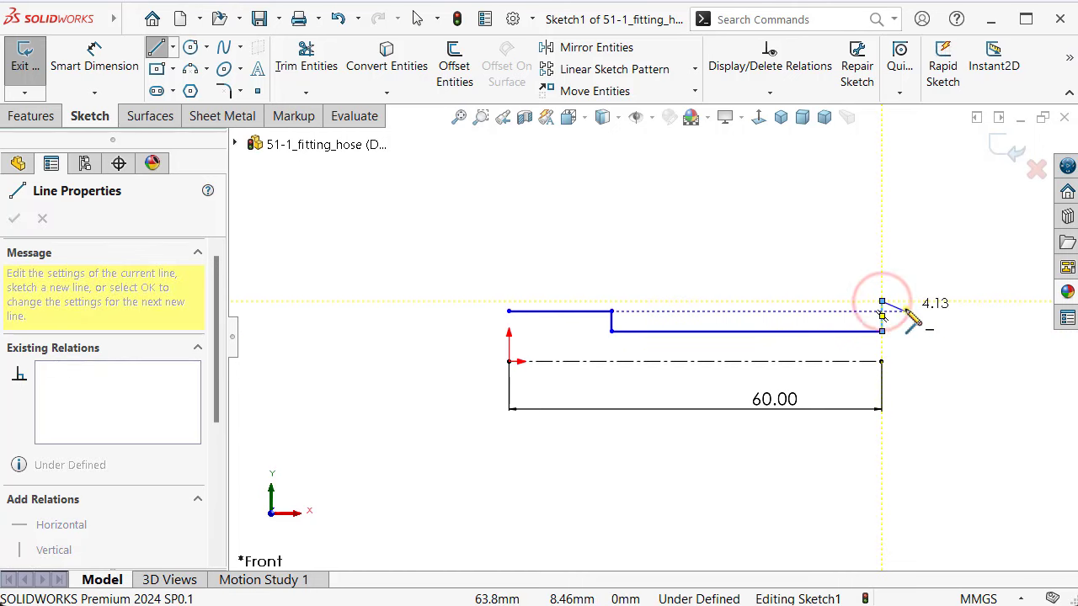
pyautogui.rightClick(893, 310)
pyautogui.click(926, 320)
pyautogui.scroll(-3, 486, 408)
# Dimension the profile's top-left horizontal segment to 19 mm
pyautogui.moveTo(476, 425); pyautogui.dragTo(464, 402, button='right')
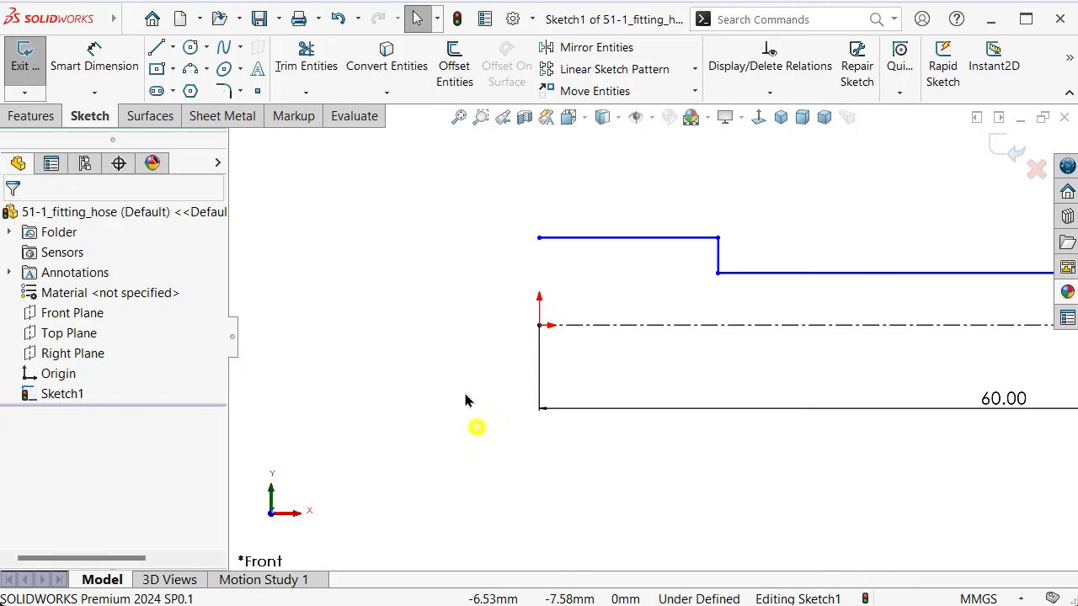
pyautogui.click(654, 238)
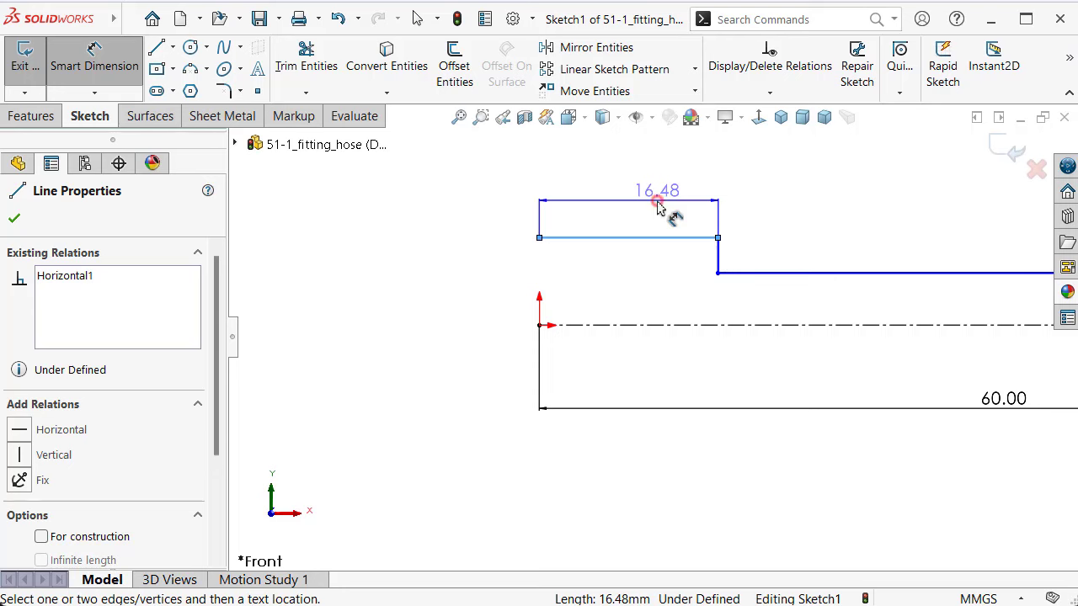
pyautogui.click(658, 209)
pyautogui.write('1')
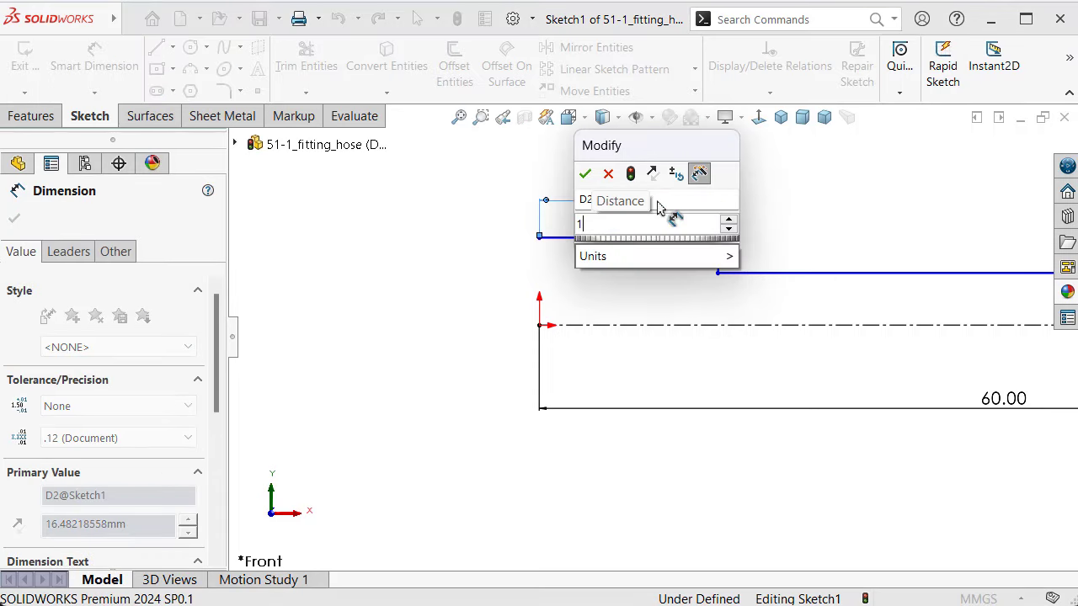
pyautogui.write('9')
pyautogui.press('Return')
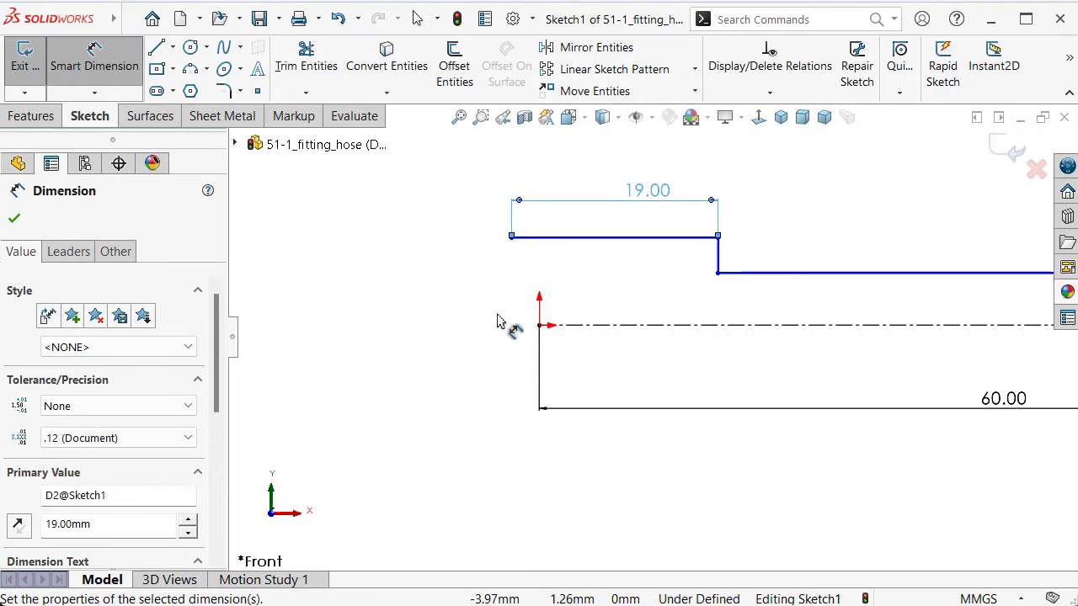
pyautogui.scroll(1, 607, 298)
pyautogui.scroll(1, 623, 292)
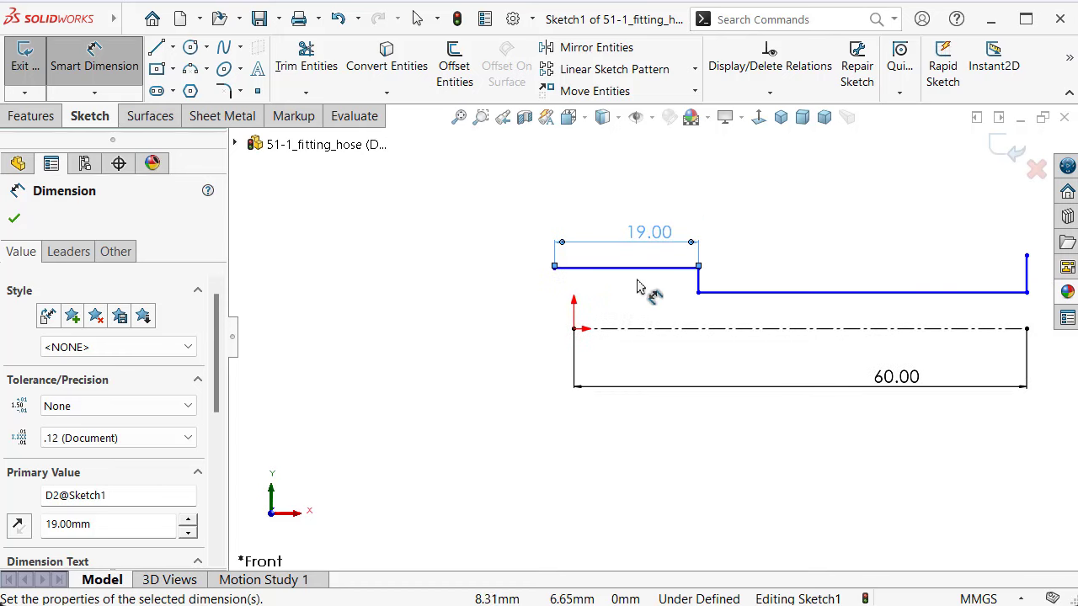
# Dimension the lower horizontal segment 3.5 mm above the centerline
pyautogui.click(784, 293)
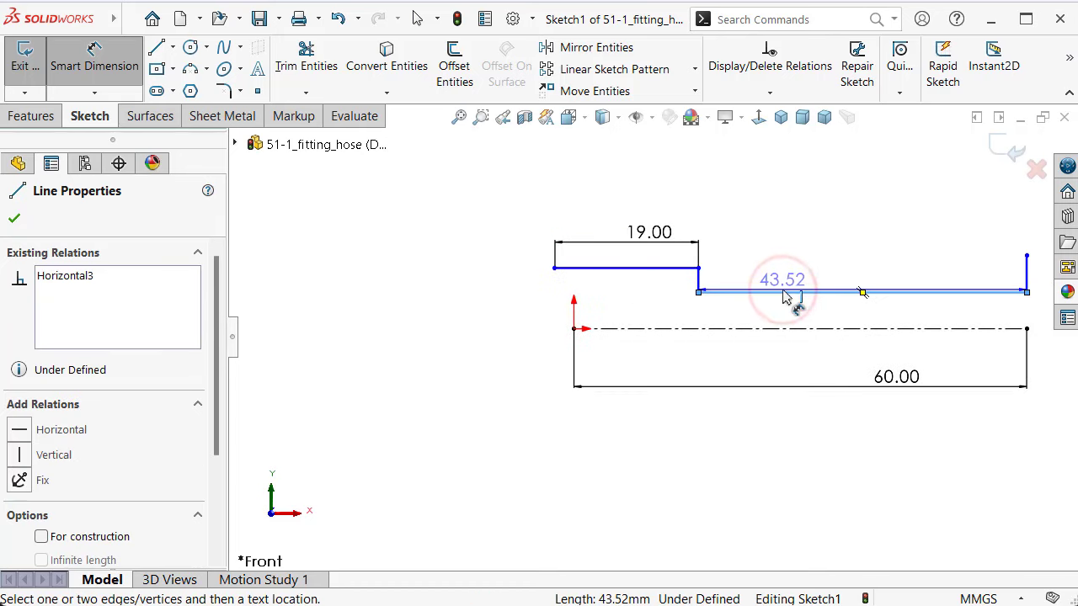
pyautogui.click(815, 329)
pyautogui.scroll(3, 926, 331)
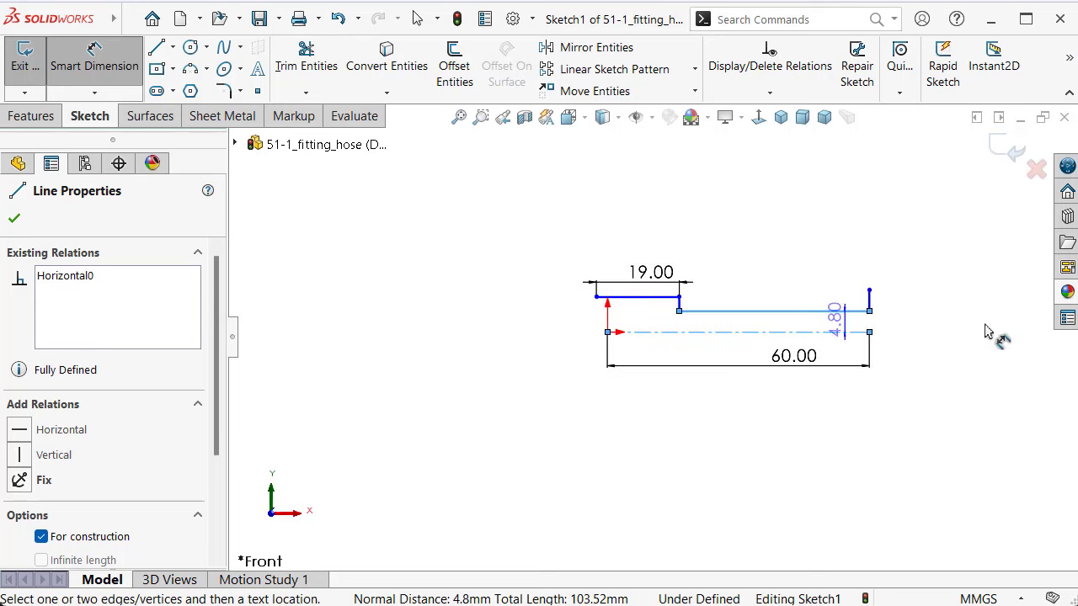
pyautogui.click(932, 332)
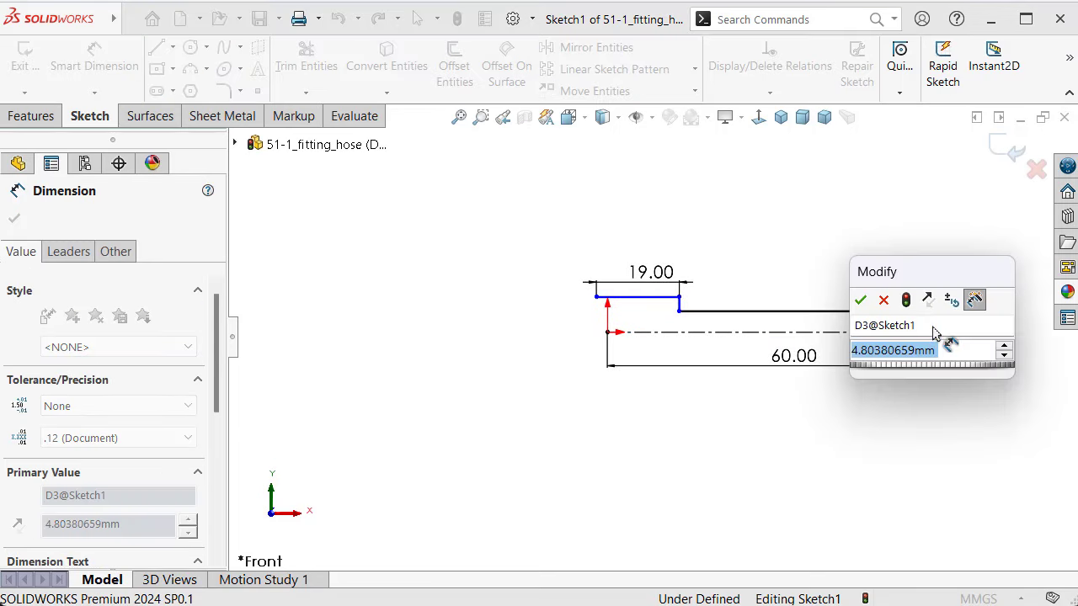
pyautogui.write('3.5')
pyautogui.press('Return')
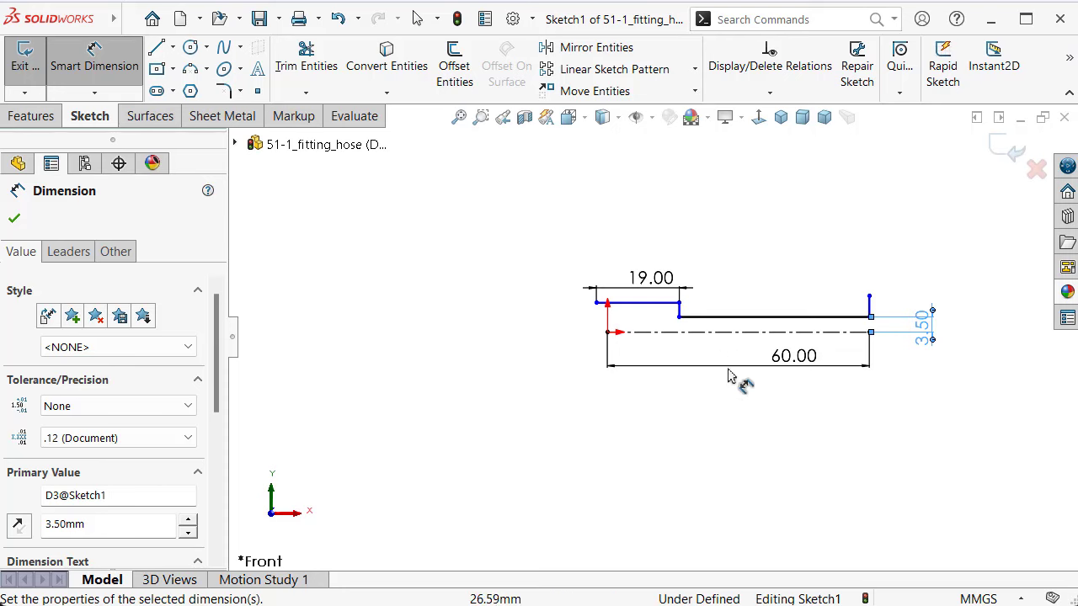
pyautogui.scroll(-3, 674, 350)
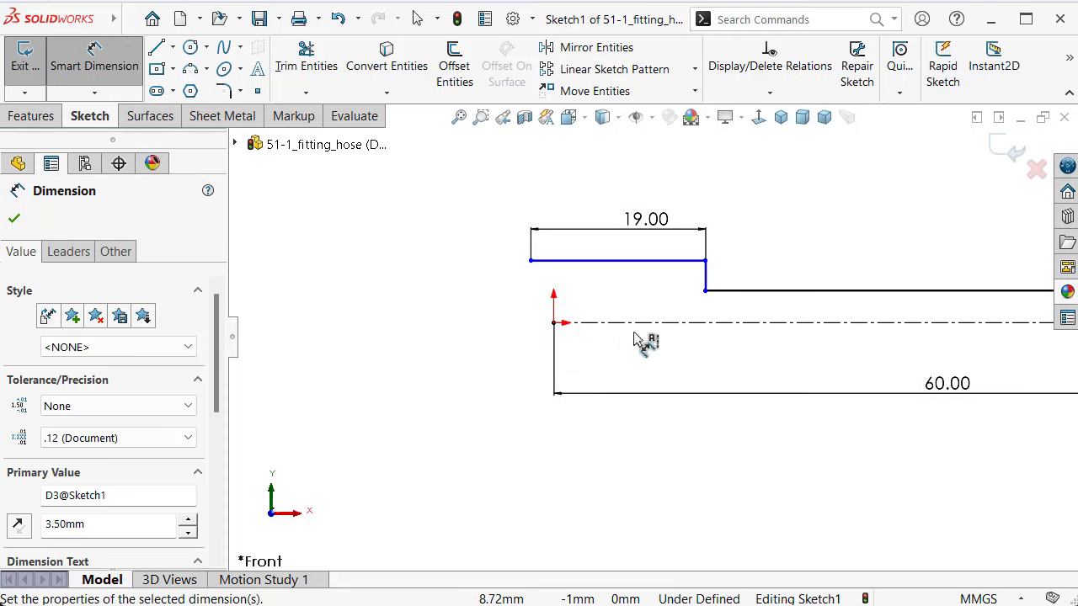
pyautogui.scroll(-1, 645, 342)
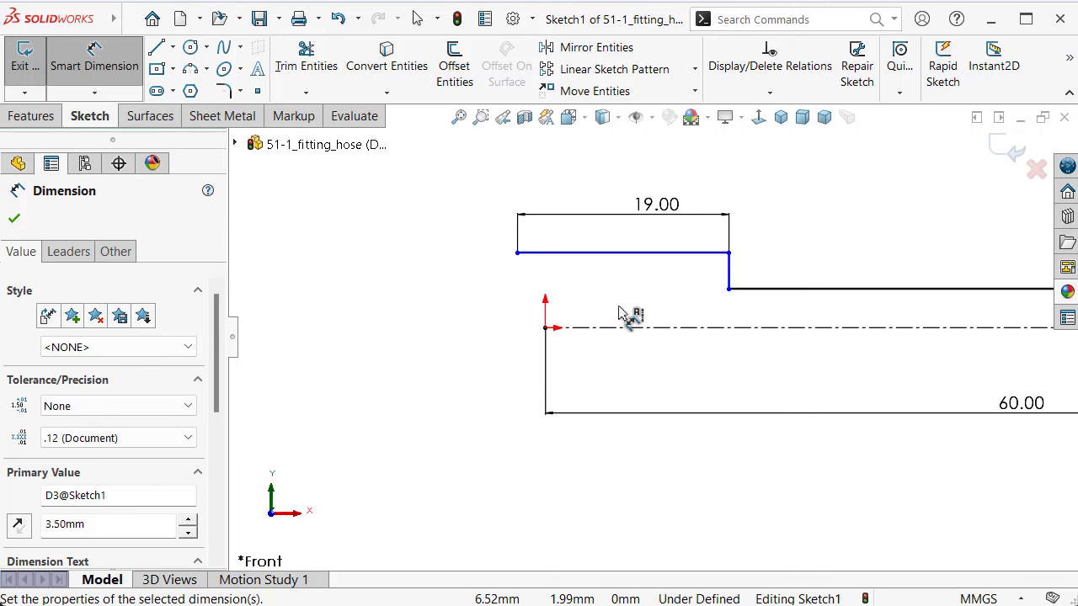
pyautogui.scroll(1, 619, 313)
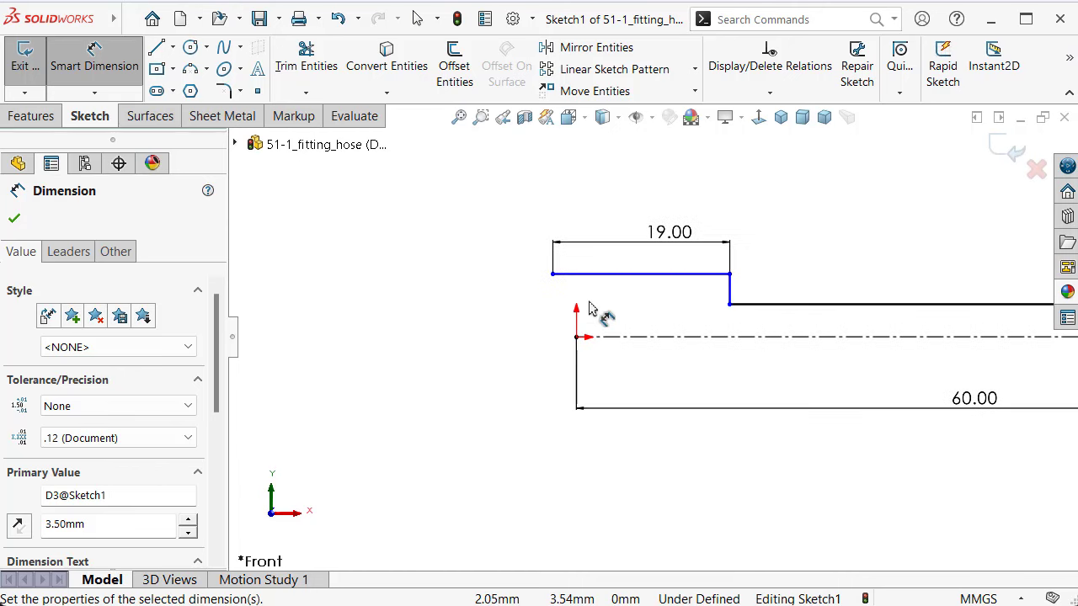
pyautogui.press('Escape')
# Align the profile's left end vertically with the origin and right end with the centerline end
pyautogui.click(554, 275)
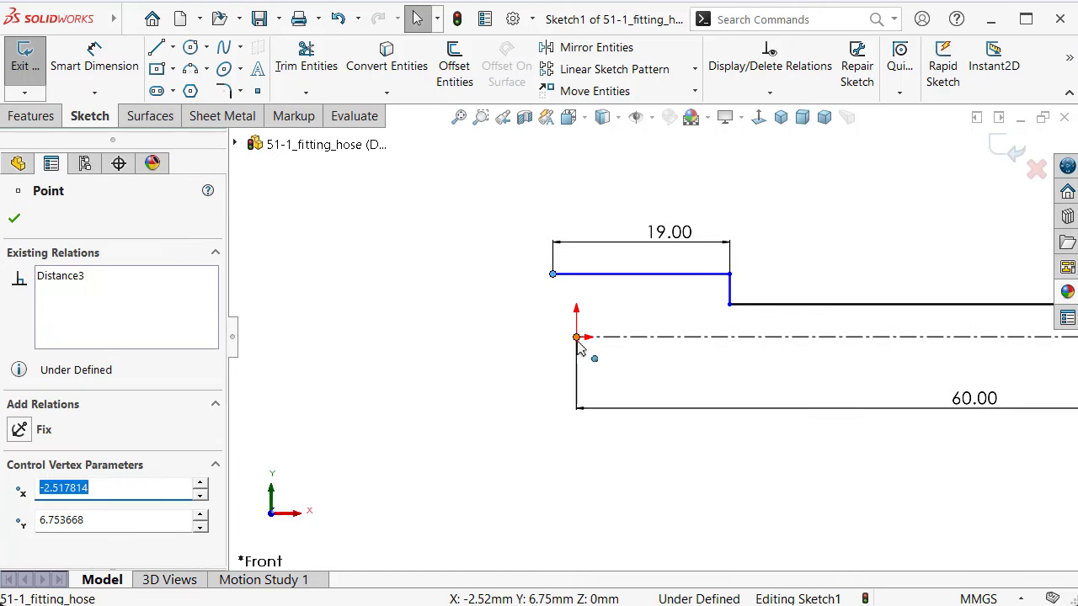
pyautogui.keyDown('ctrl'); pyautogui.click(576, 338); pyautogui.keyUp('ctrl')
pyautogui.click(649, 266)
pyautogui.click(451, 364)
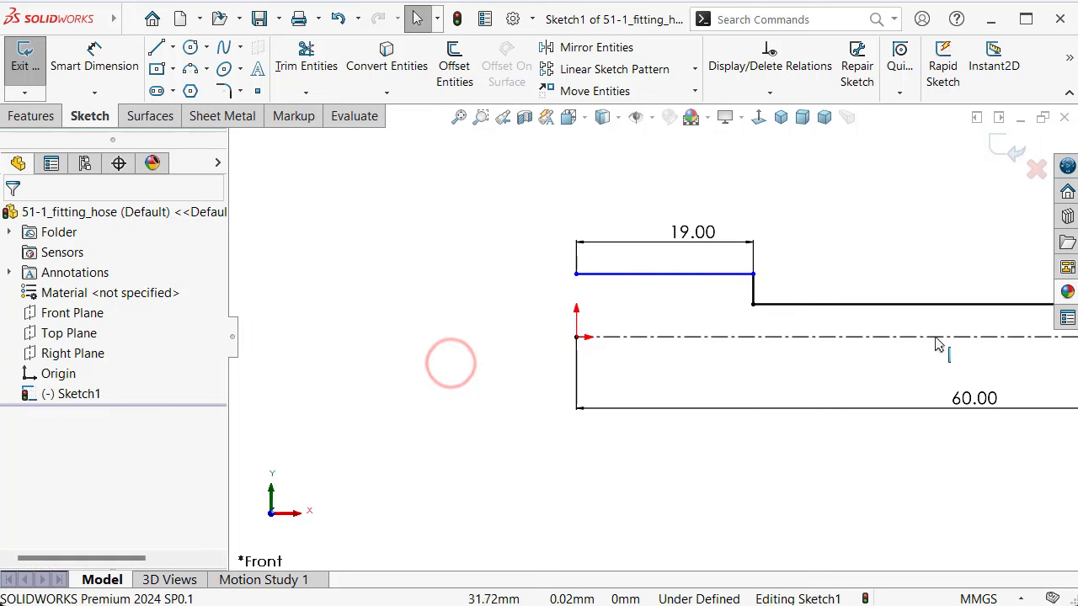
pyautogui.hotkey('ctrl', 'Left')
pyautogui.hotkey('ctrl', 'Left')
pyautogui.hotkey('ctrl', 'Left')
pyautogui.click(736, 309)
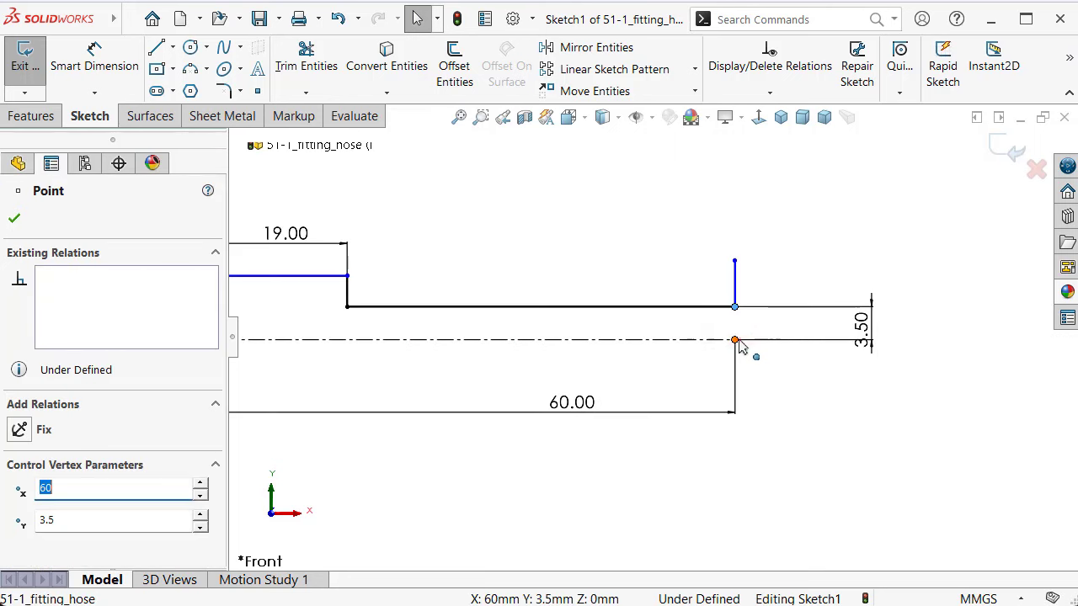
pyautogui.keyDown('ctrl'); pyautogui.click(736, 340); pyautogui.keyUp('ctrl')
pyautogui.click(813, 264)
pyautogui.click(760, 192)
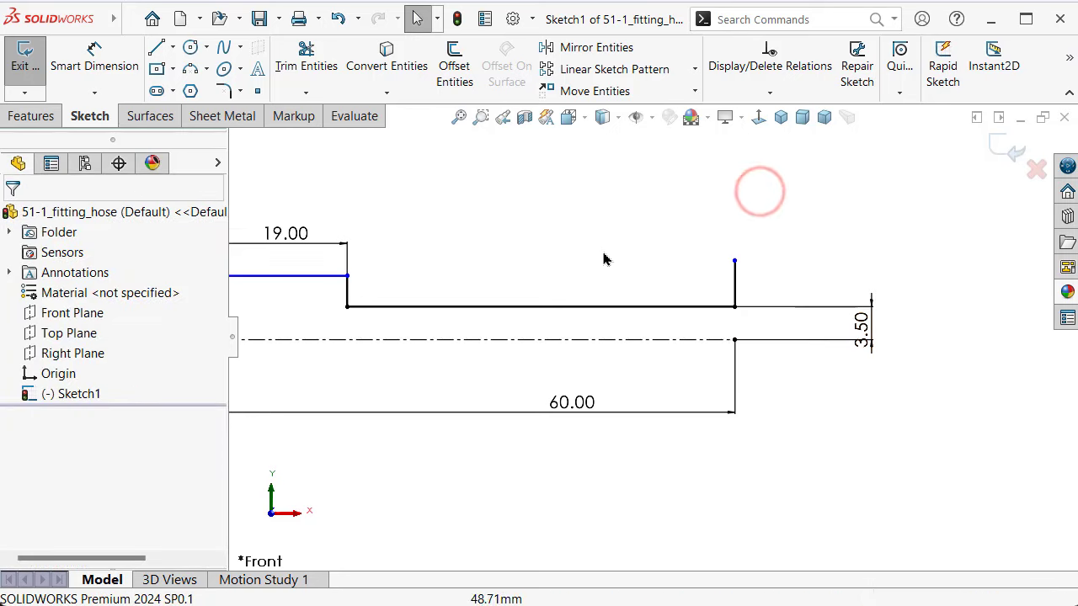
pyautogui.scroll(-3, 624, 269)
pyautogui.scroll(3, 389, 305)
pyautogui.scroll(1, 389, 305)
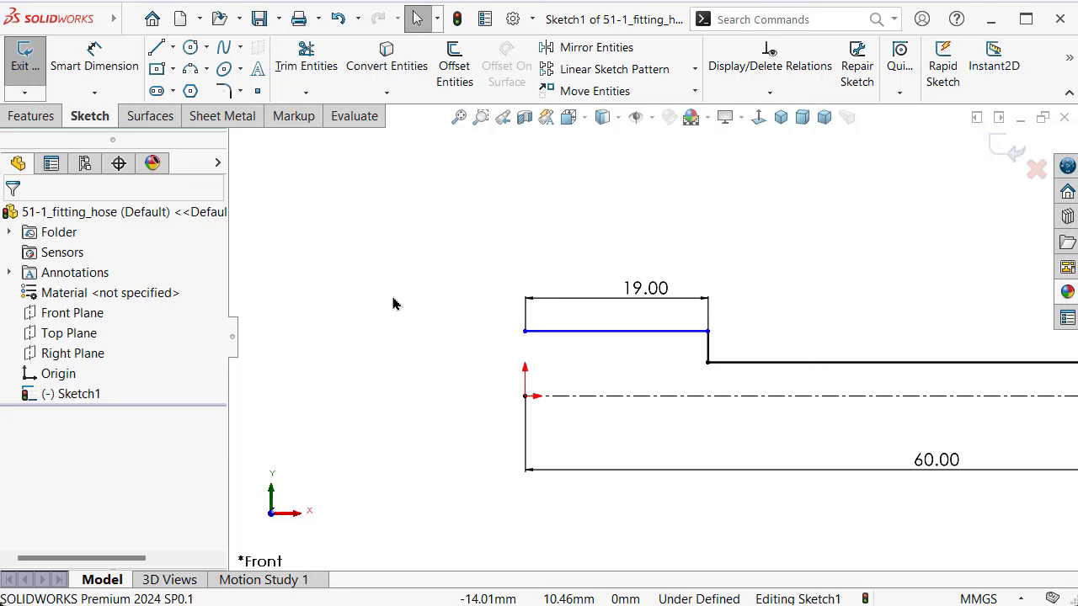
# Draw a short upward step from the left end, then the raised block's tall side and top
pyautogui.scroll(1, 473, 296)
pyautogui.press('s')
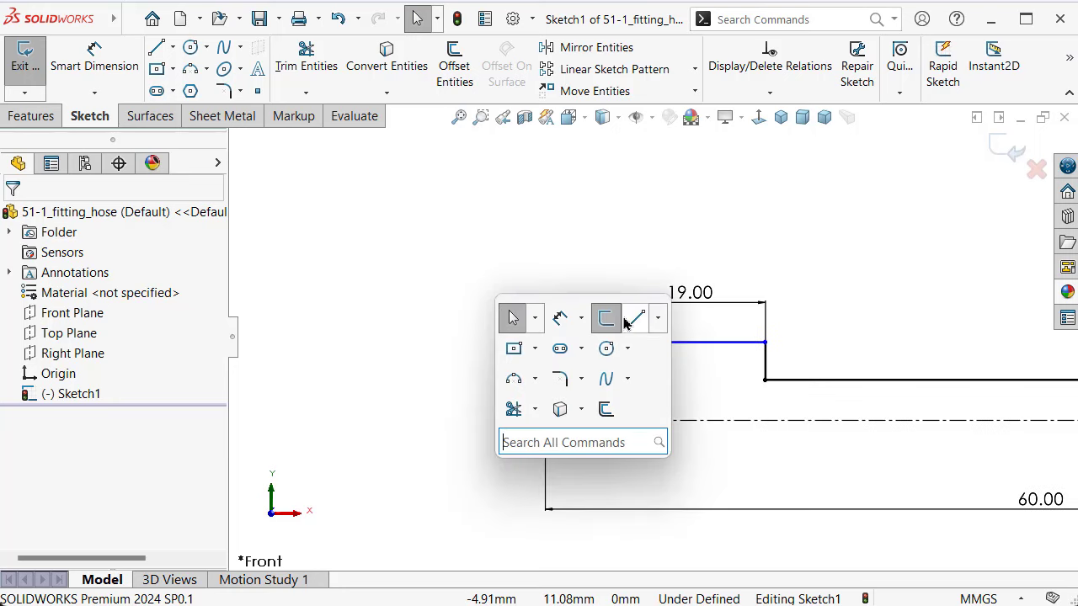
pyautogui.click(636, 317)
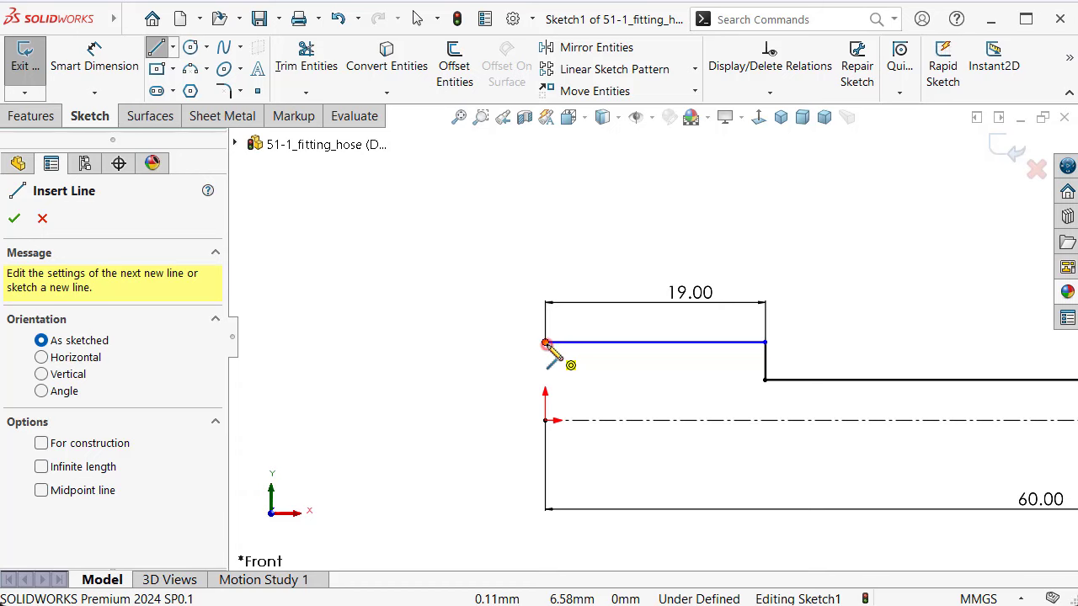
pyautogui.click(546, 343)
pyautogui.click(546, 310)
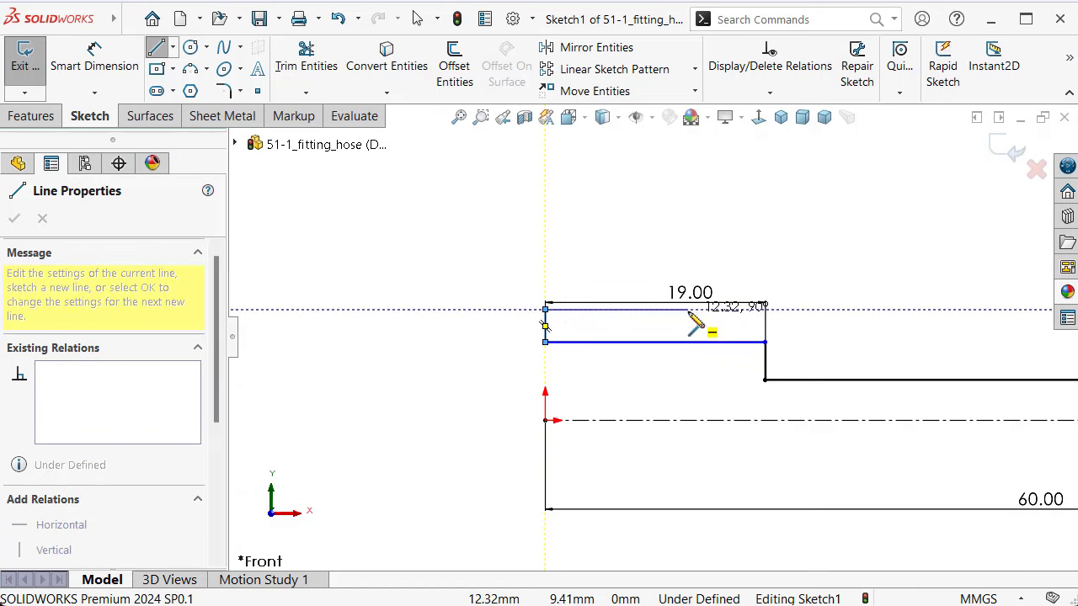
pyautogui.click(689, 310)
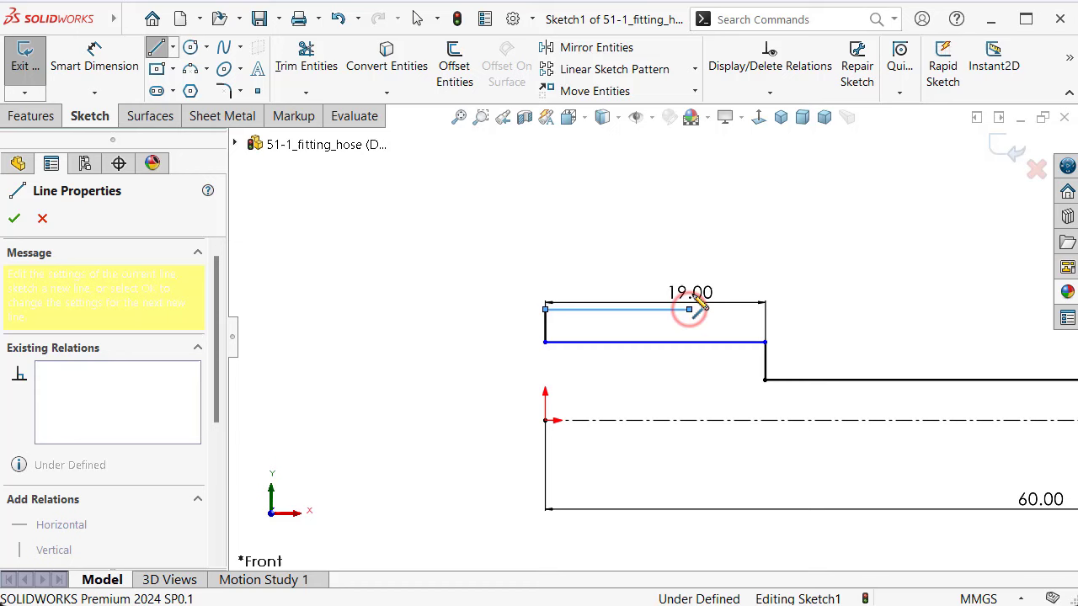
pyautogui.click(689, 209)
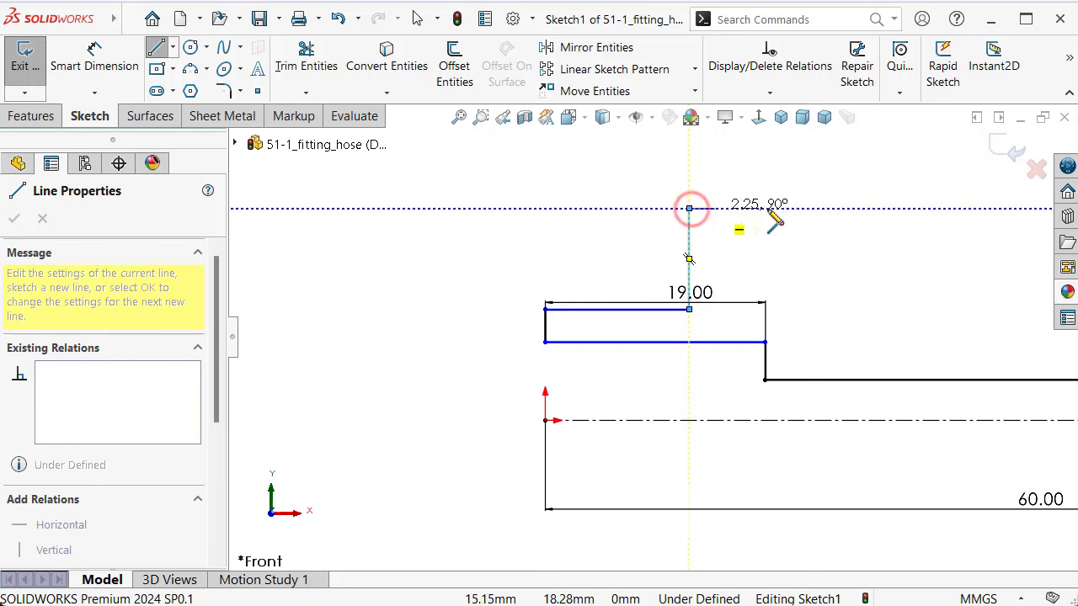
pyautogui.click(830, 208)
# Bring the block's right side down and close the profile at the right end
pyautogui.scroll(-2, 842, 341)
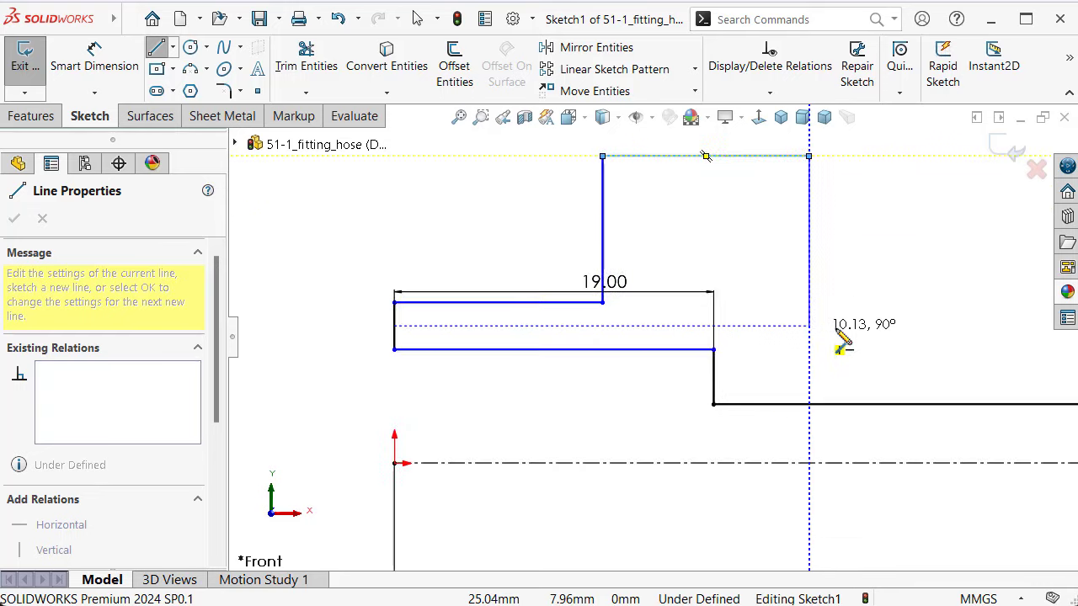
pyautogui.scroll(2, 842, 341)
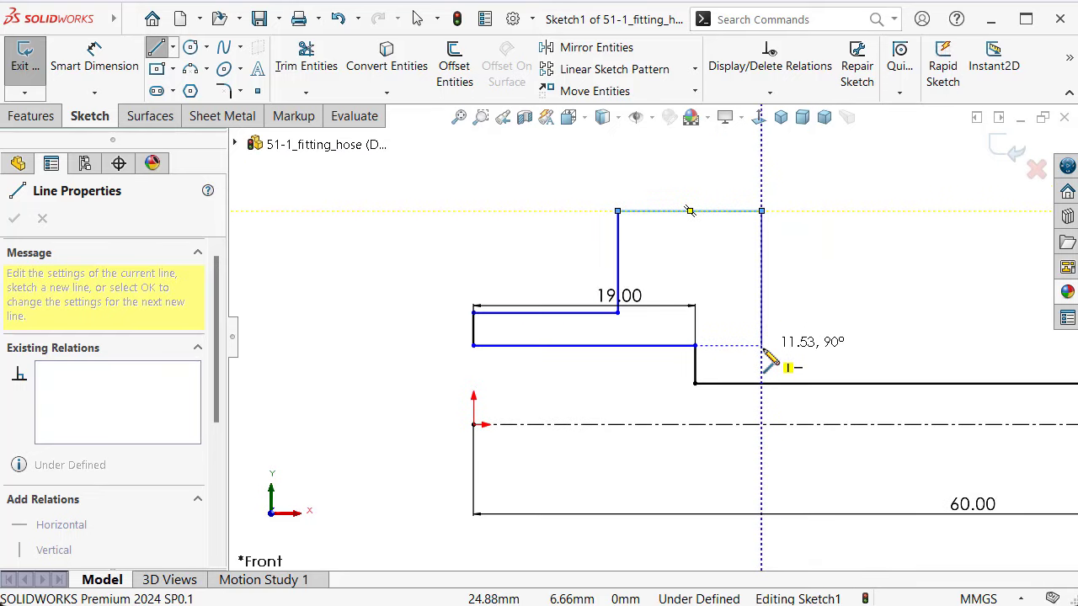
pyautogui.scroll(-1, 768, 358)
pyautogui.click(757, 344)
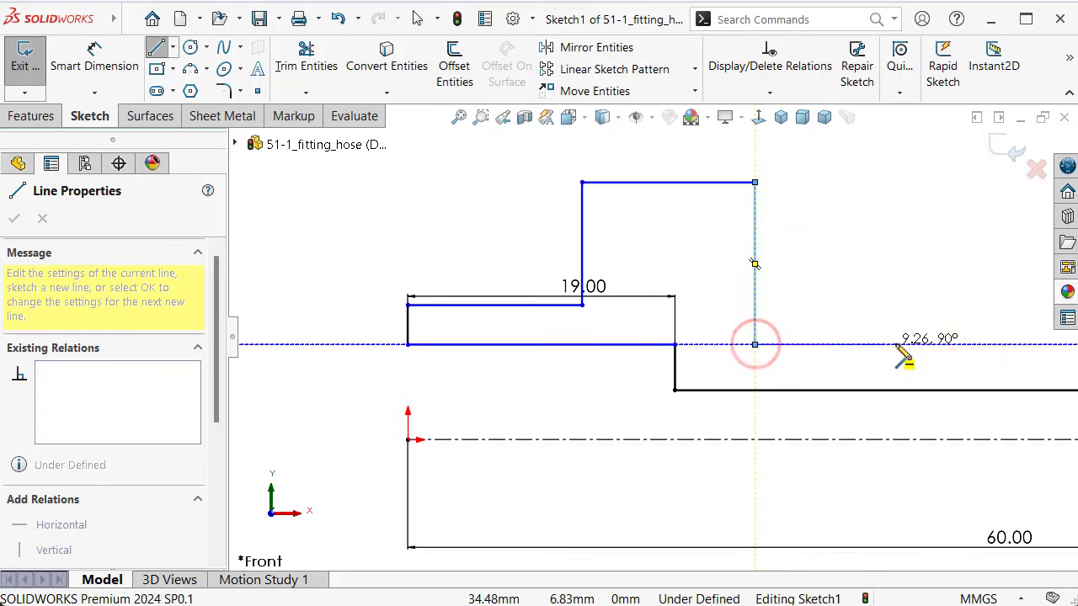
pyautogui.scroll(2, 905, 352)
pyautogui.click(942, 330)
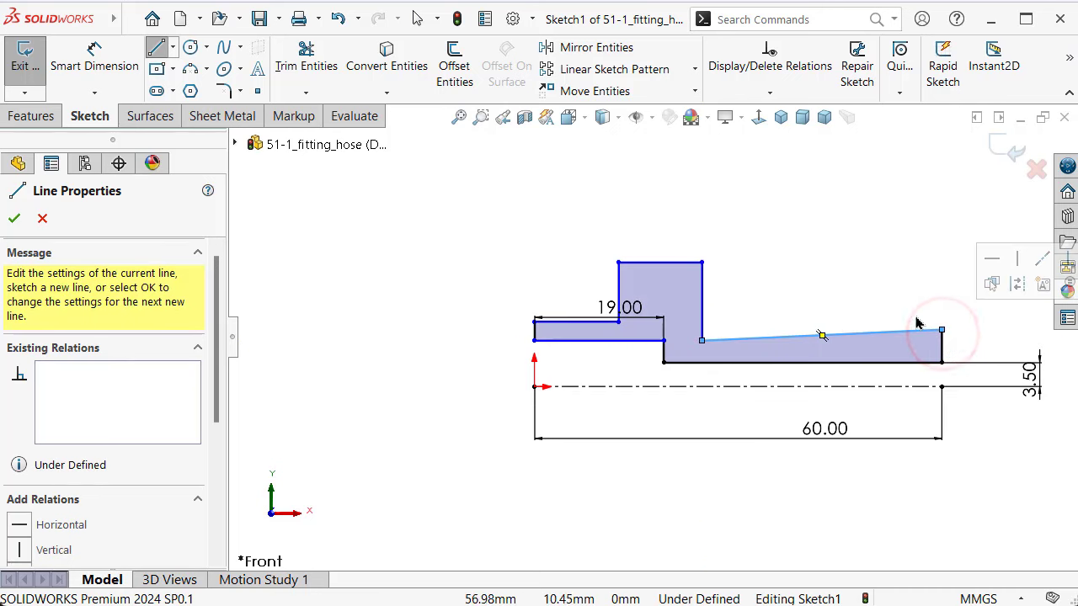
pyautogui.press('Escape')
# Make the slanted closing line horizontal
pyautogui.click(905, 333)
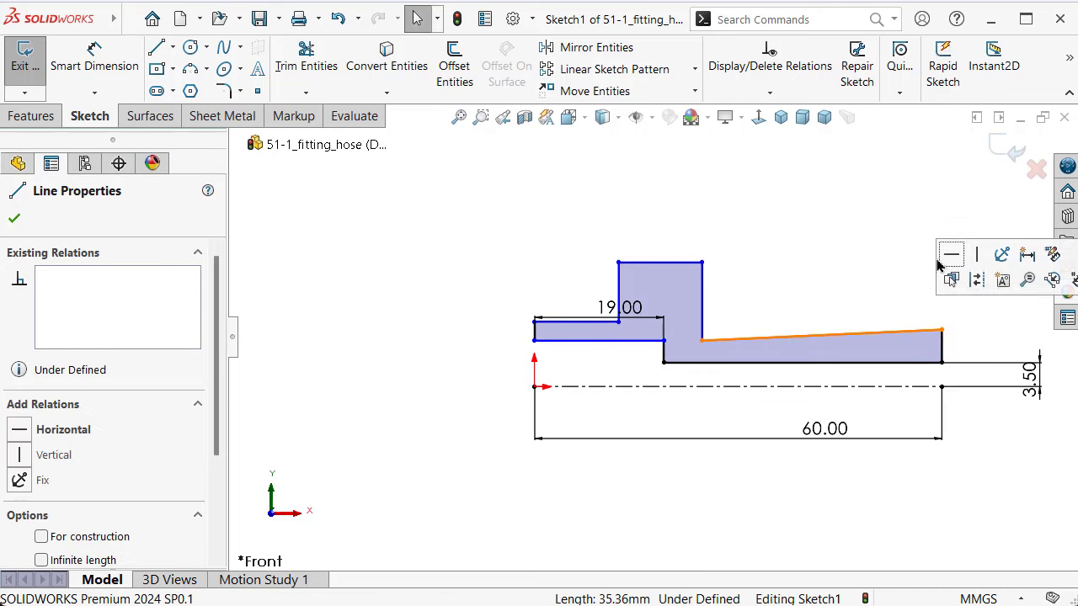
pyautogui.click(951, 250)
pyautogui.click(834, 192)
pyautogui.scroll(-2, 655, 285)
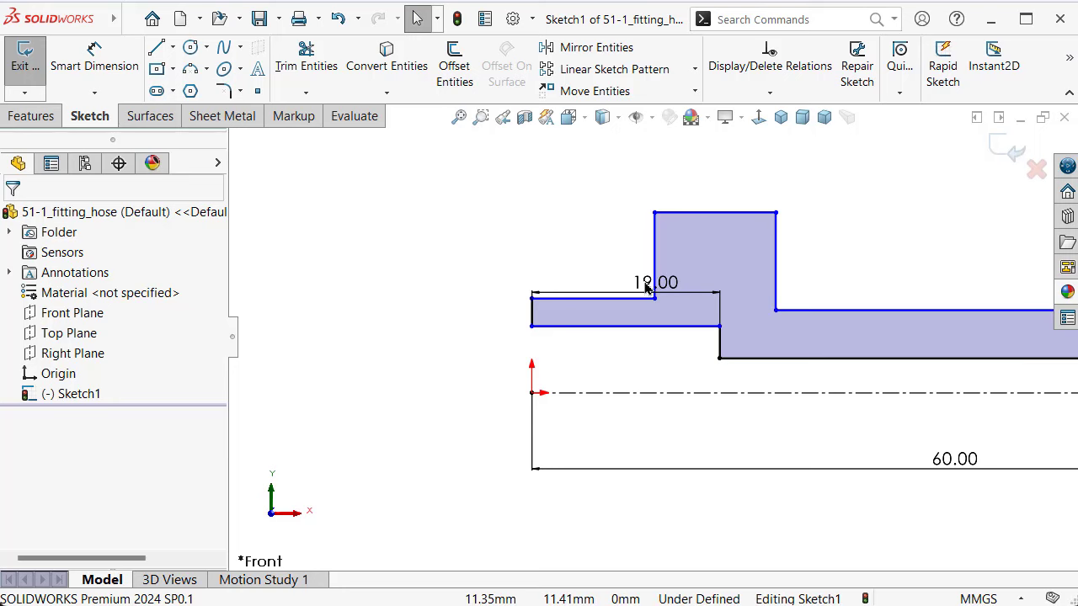
# Move the 19.00 and 60.00 dimensions further down below the profile
pyautogui.moveTo(655, 285); pyautogui.dragTo(649, 524)
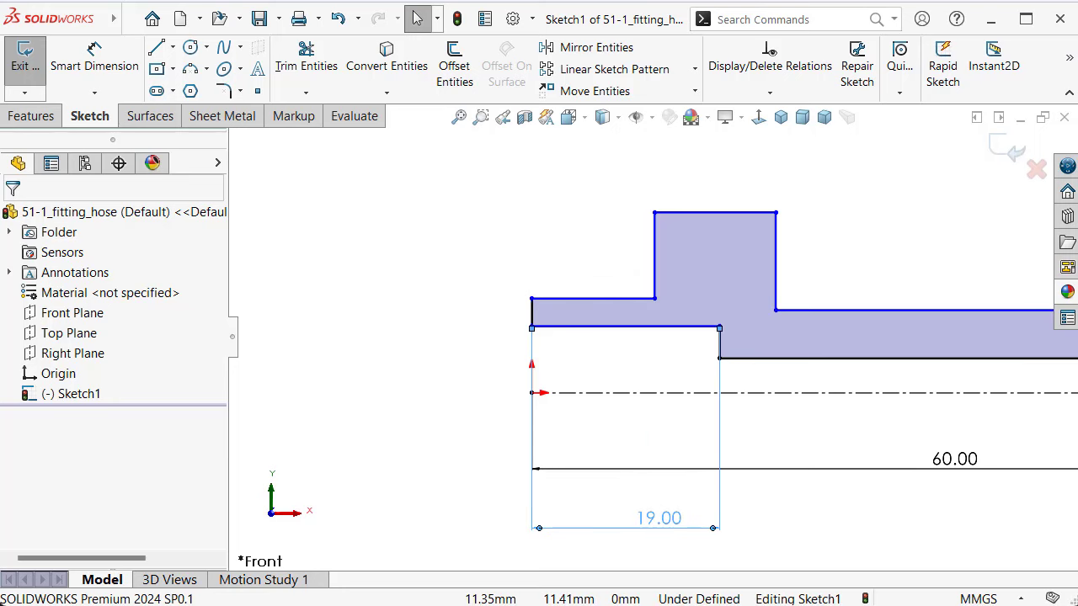
pyautogui.click(794, 534)
pyautogui.moveTo(933, 476)
pyautogui.mouseDown()
pyautogui.moveTo(769, 562)
pyautogui.moveTo(783, 569)
pyautogui.mouseUp()
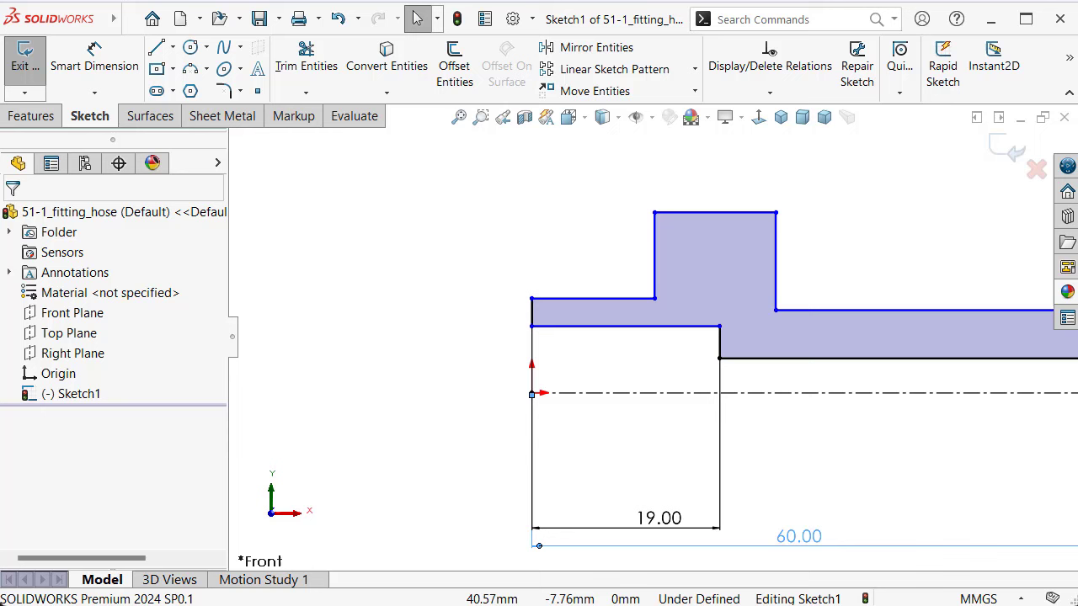
pyautogui.click(465, 419)
# Dimension the upper left line's height from the centreline to 8.50 mm
pyautogui.click(579, 307)
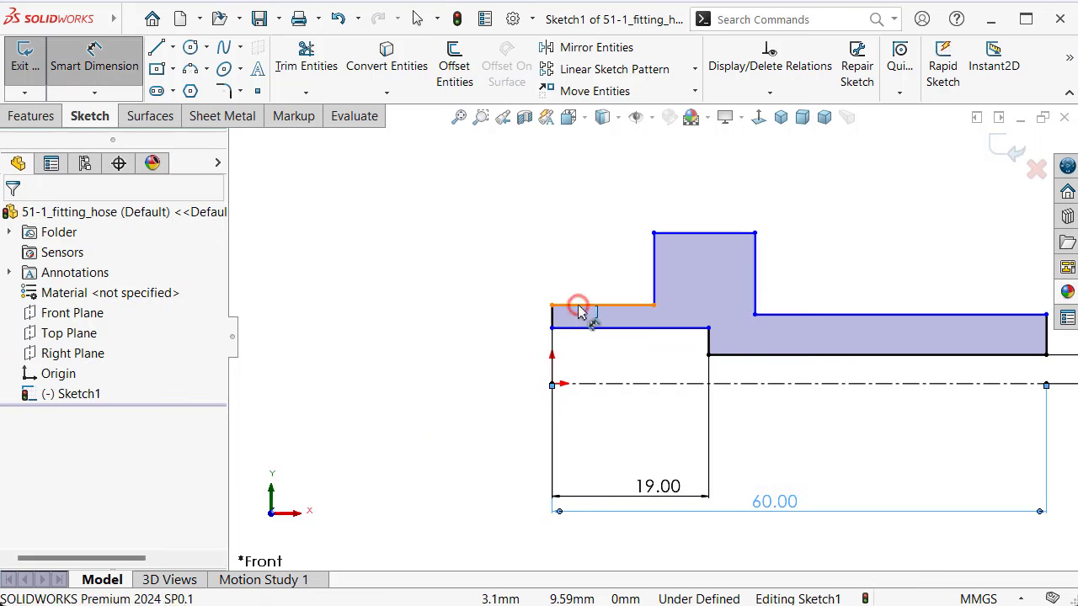
pyautogui.click(598, 383)
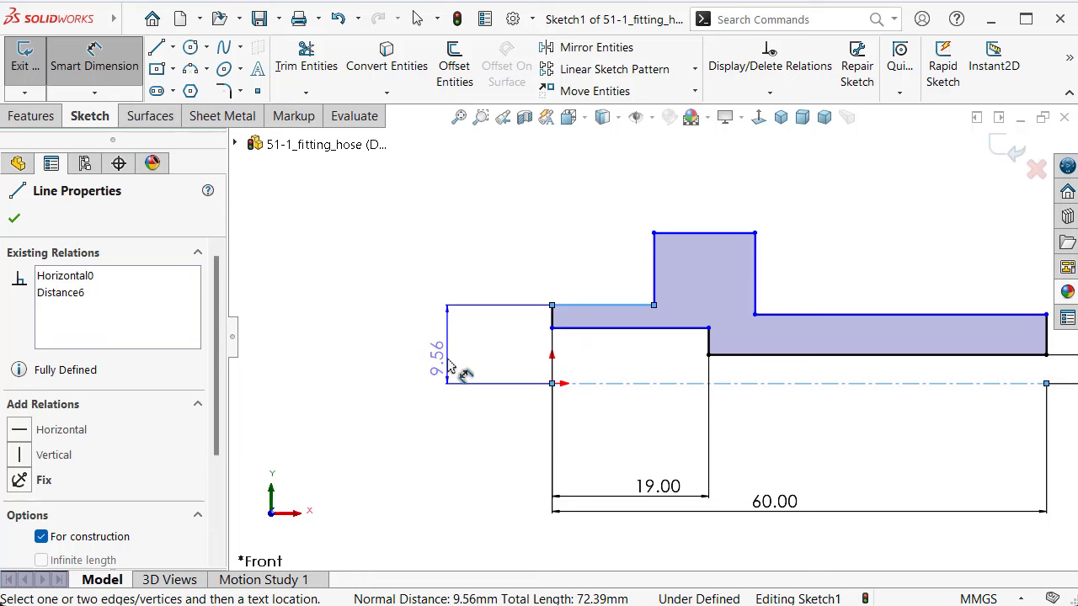
pyautogui.click(450, 368)
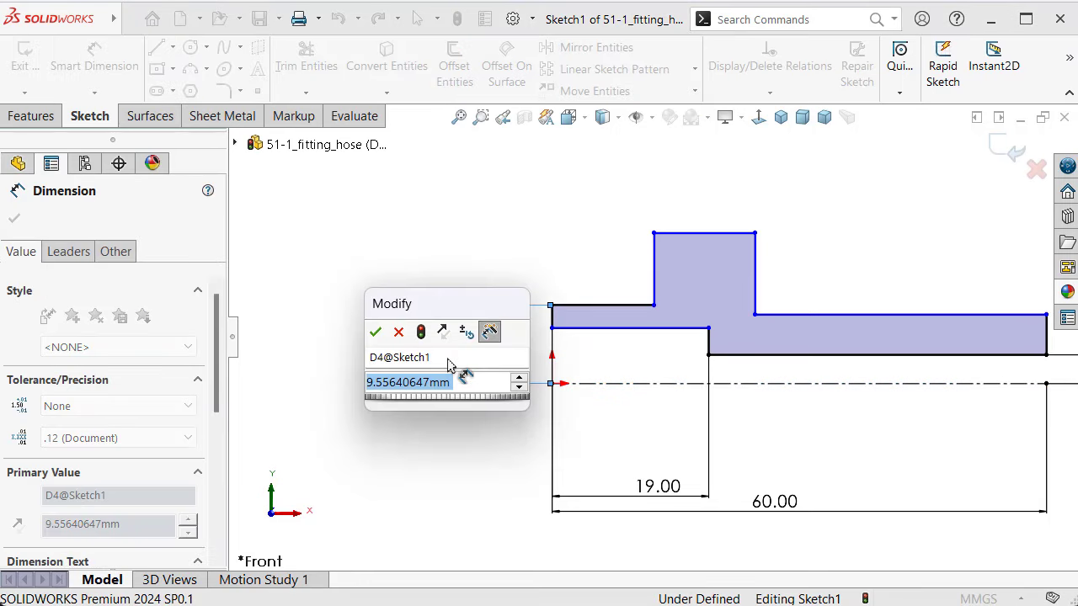
pyautogui.write('85')
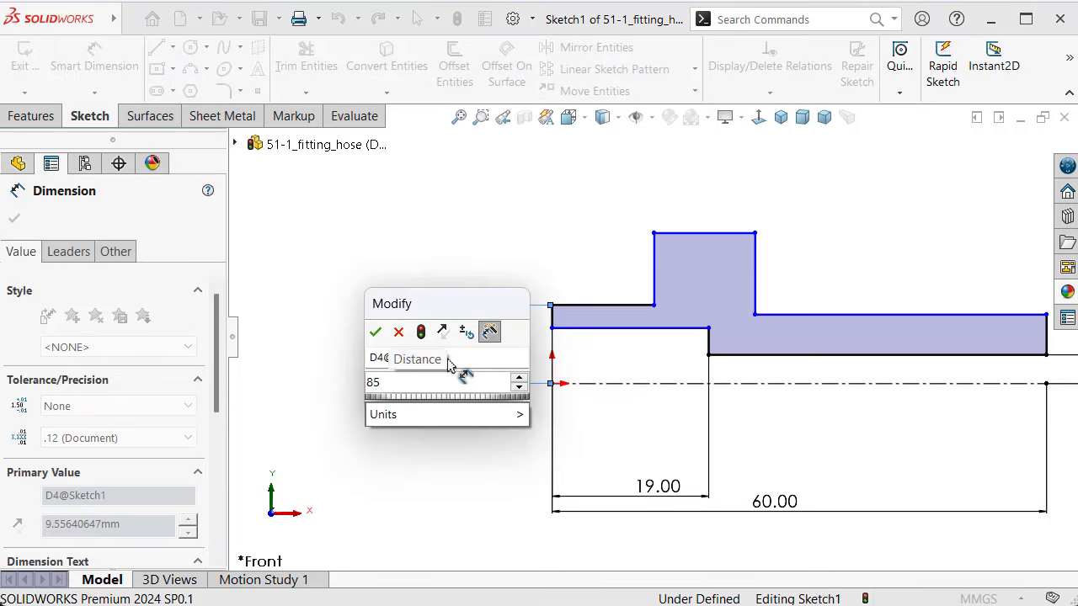
pyautogui.write('.5')
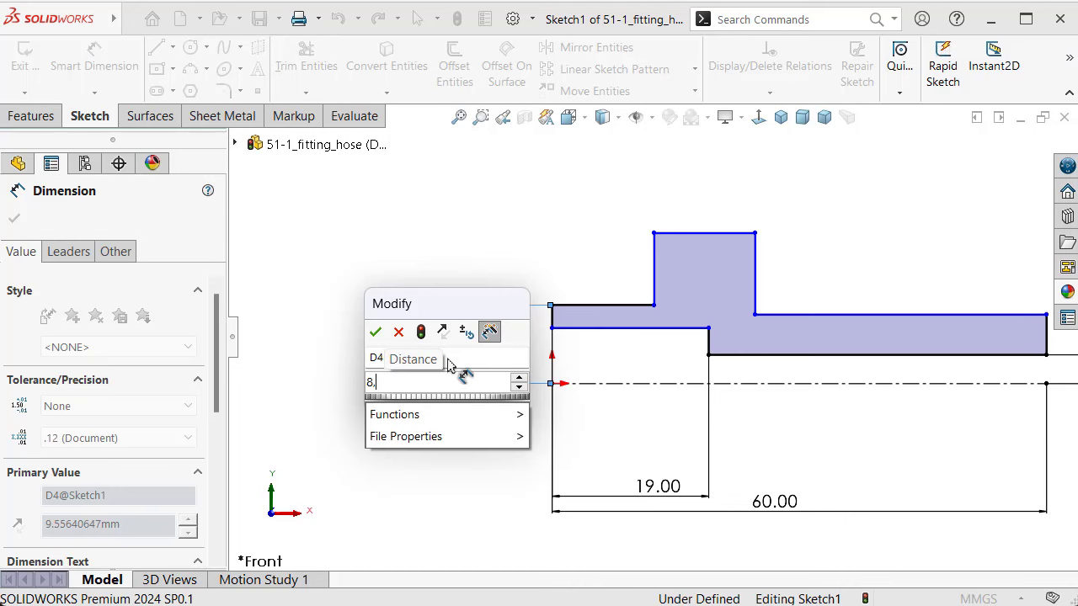
pyautogui.press('Return')
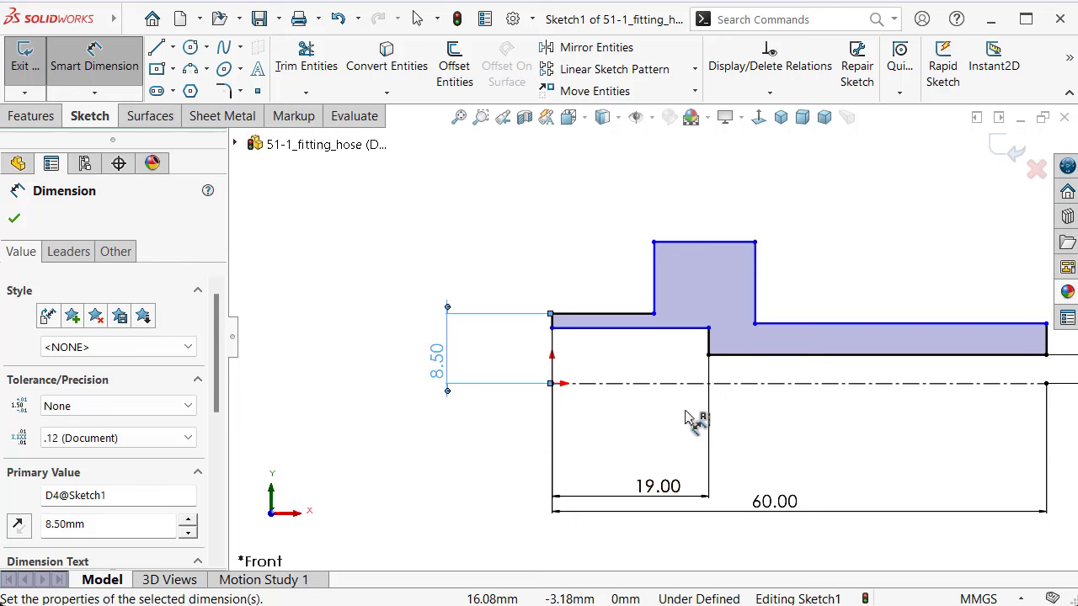
pyautogui.scroll(-2, 597, 365)
pyautogui.scroll(-2, 601, 367)
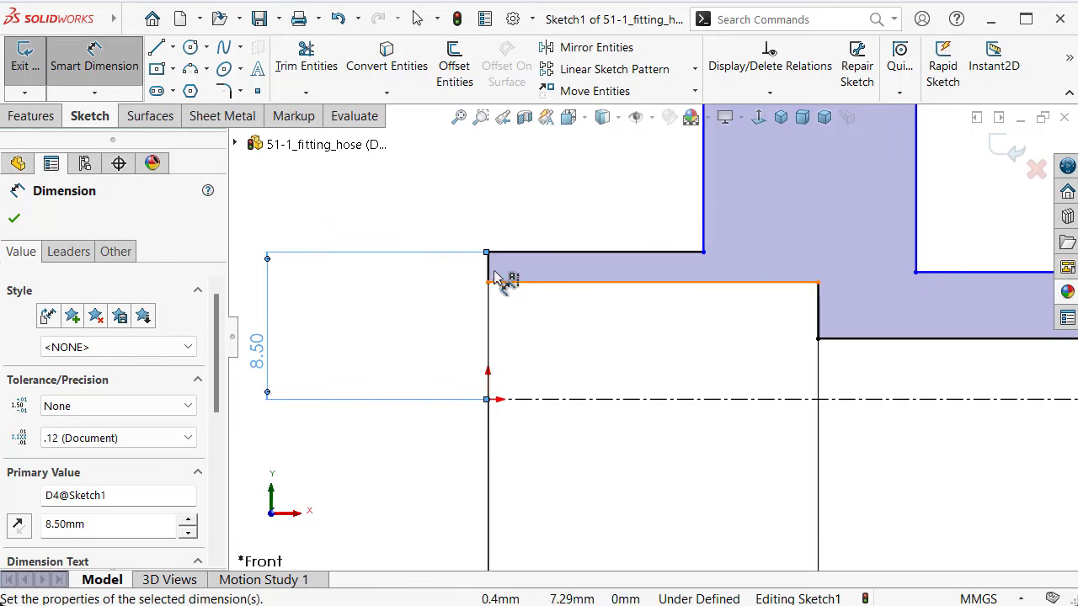
# Dimension the short left vertical line to 2 mm and the upper left horizontal line to 15 mm
pyautogui.click(487, 266)
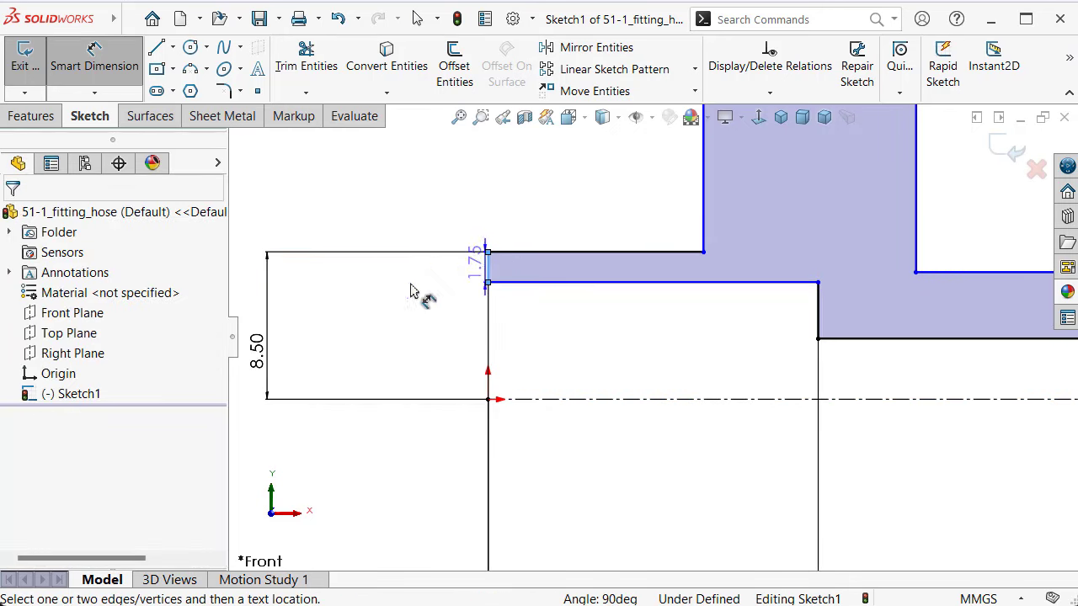
pyautogui.click(411, 288)
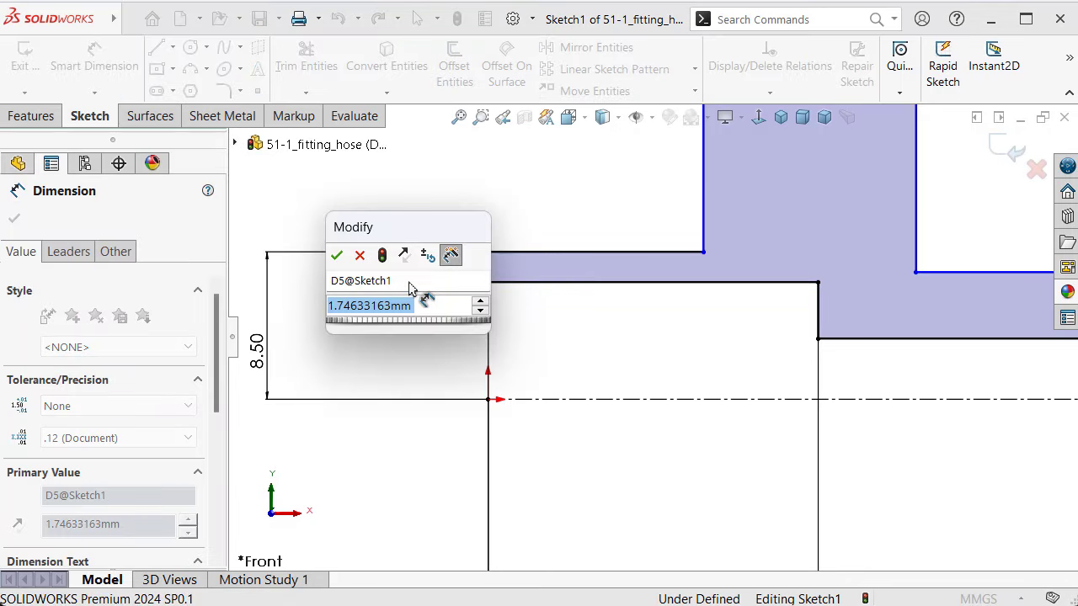
pyautogui.write('2')
pyautogui.press('Return')
pyautogui.click(388, 336)
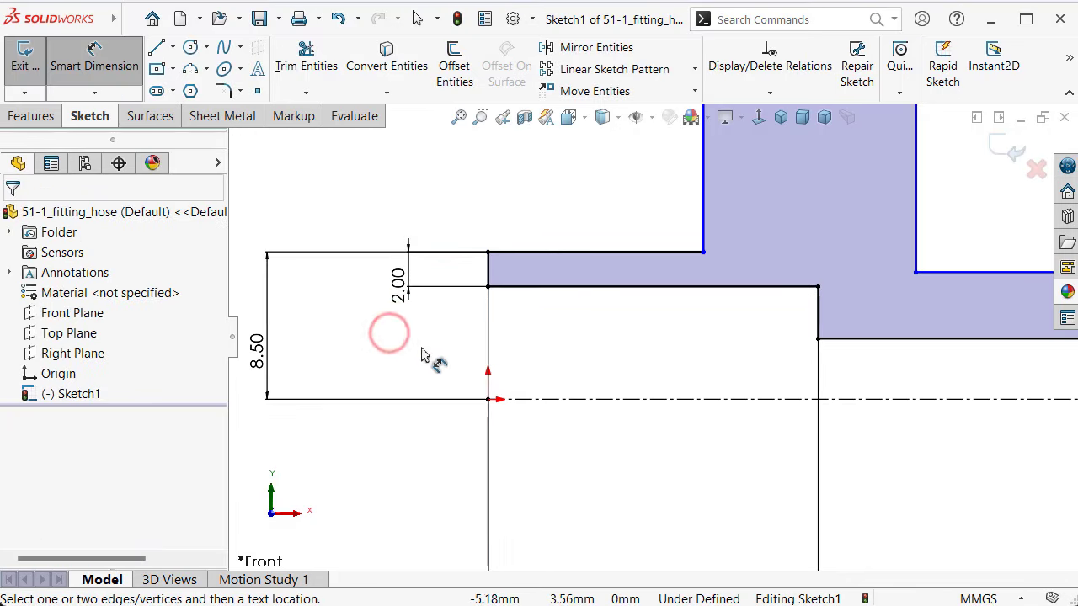
pyautogui.scroll(2, 640, 332)
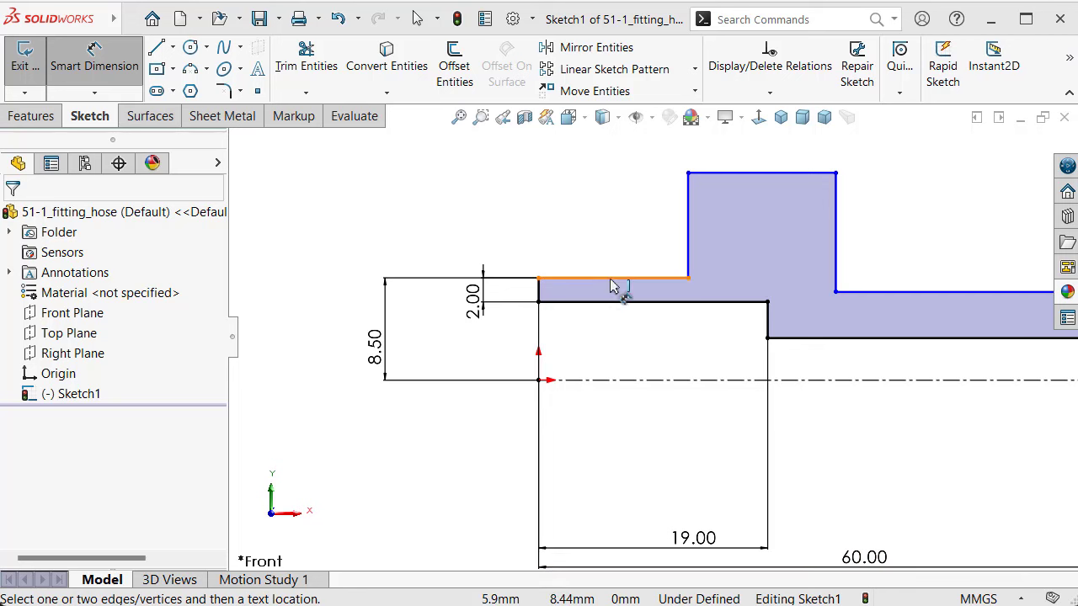
pyautogui.click(614, 279)
pyautogui.click(596, 210)
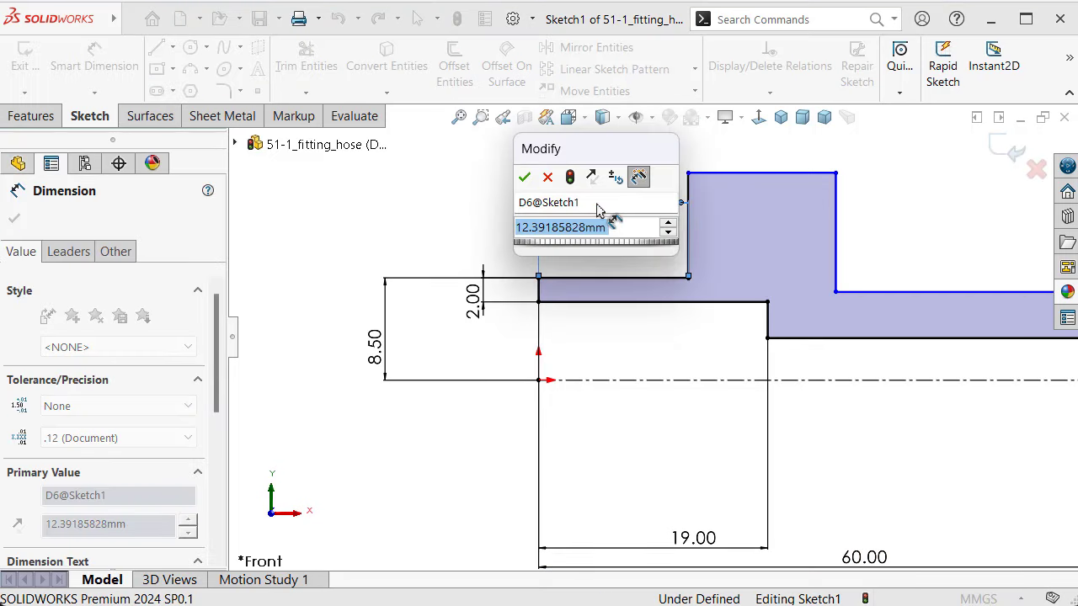
pyautogui.write('1')
pyautogui.press('Return')
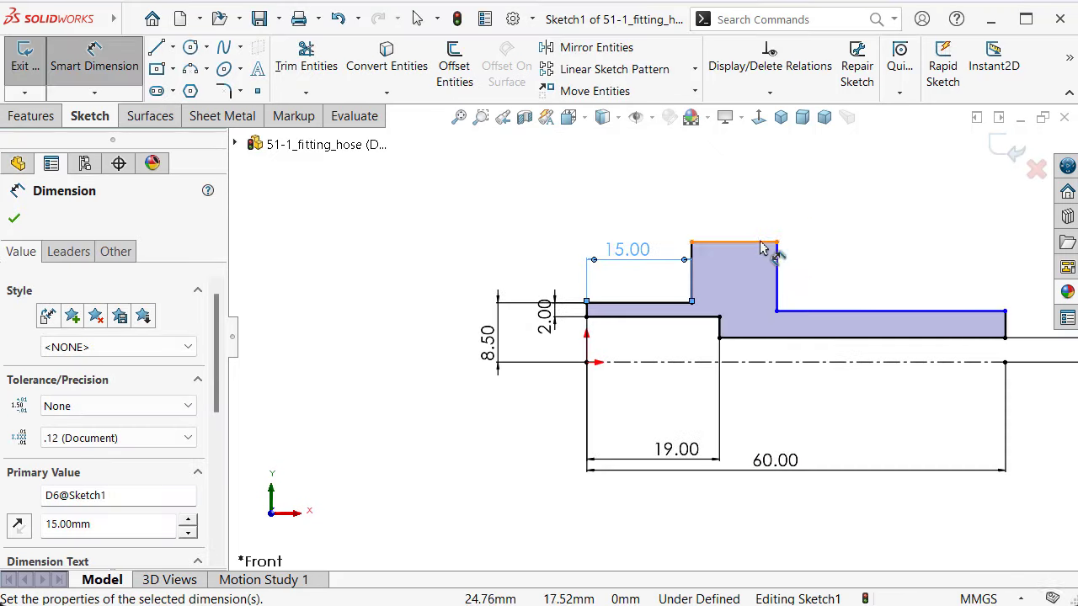
pyautogui.scroll(2, 765, 245)
# Dimension the right-hand horizontal line to 32.50 mm
pyautogui.click(855, 289)
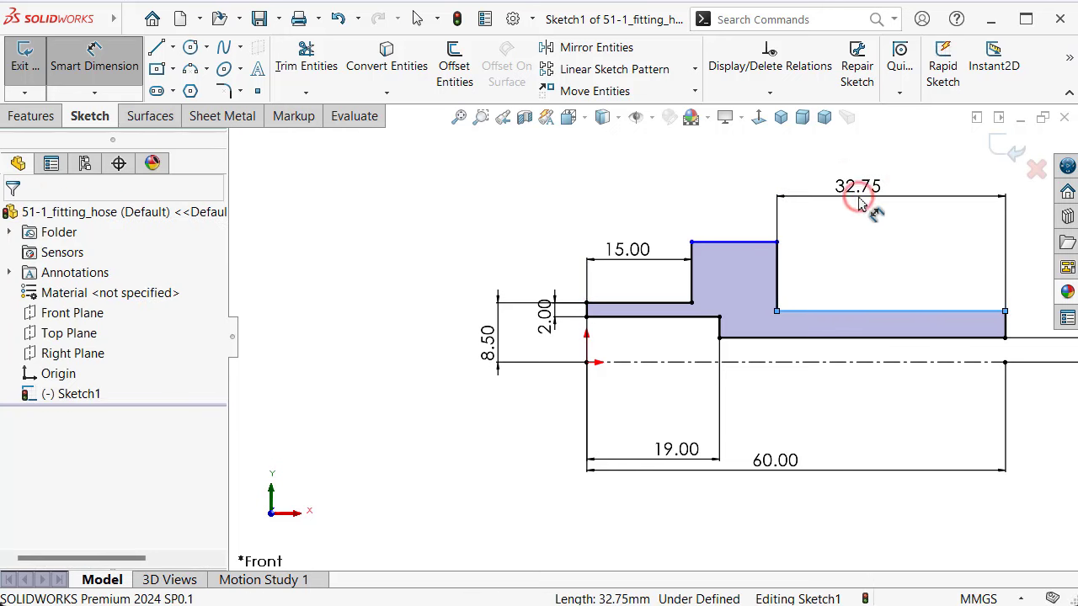
pyautogui.click(862, 208)
pyautogui.write('32.5')
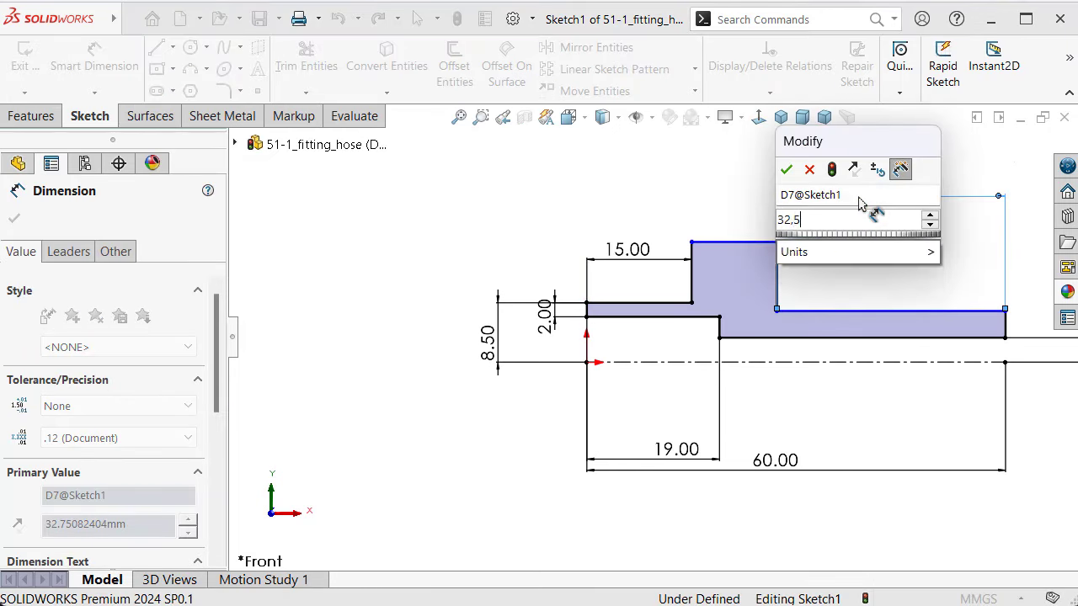
pyautogui.press('Return')
pyautogui.click(905, 244)
pyautogui.scroll(1, 914, 299)
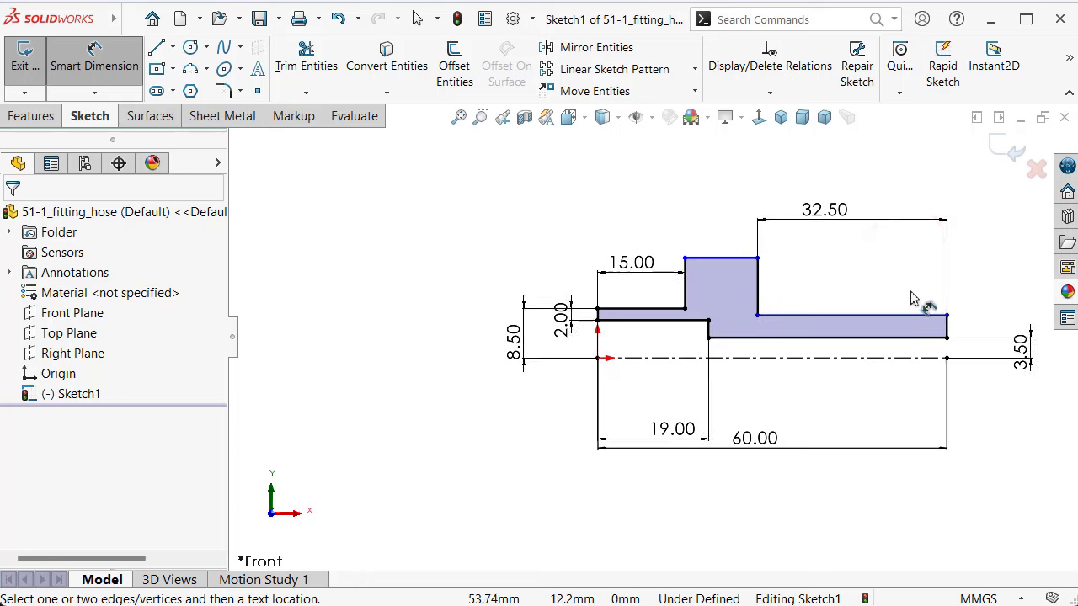
pyautogui.scroll(1, 758, 308)
pyautogui.scroll(-3, 716, 307)
pyautogui.scroll(-2, 682, 314)
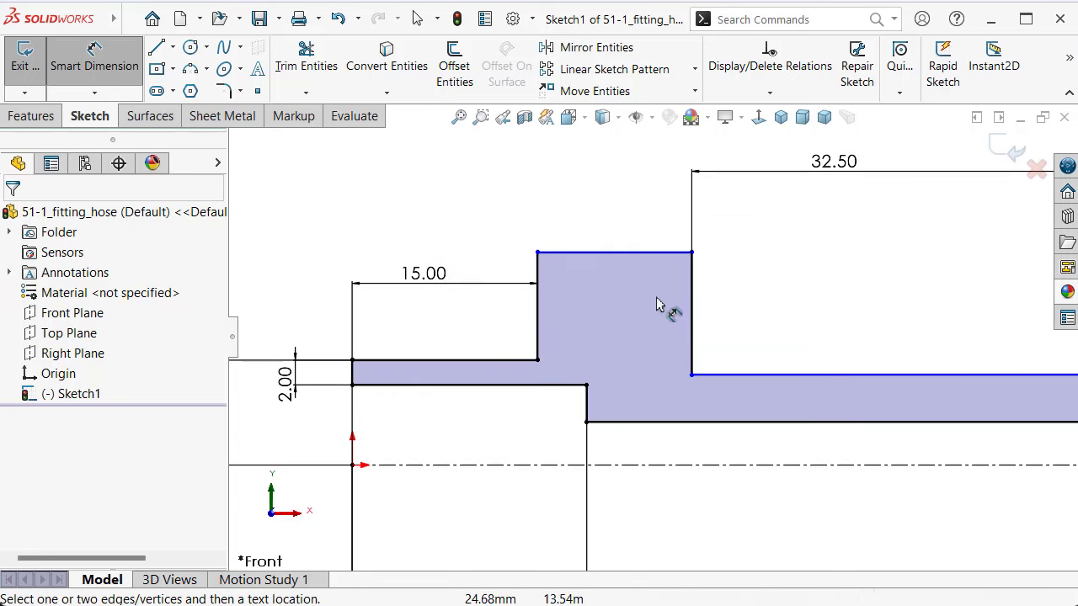
pyautogui.scroll(1, 658, 303)
# Convert the horizontal edge under the 32.50 span to construction geometry
pyautogui.press('Escape')
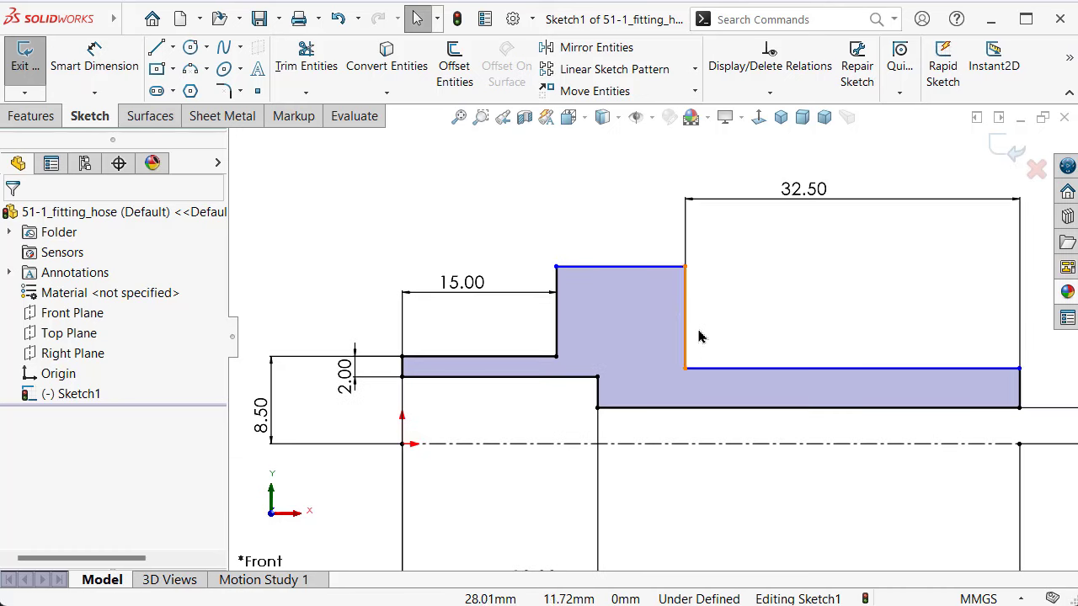
pyautogui.click(707, 371)
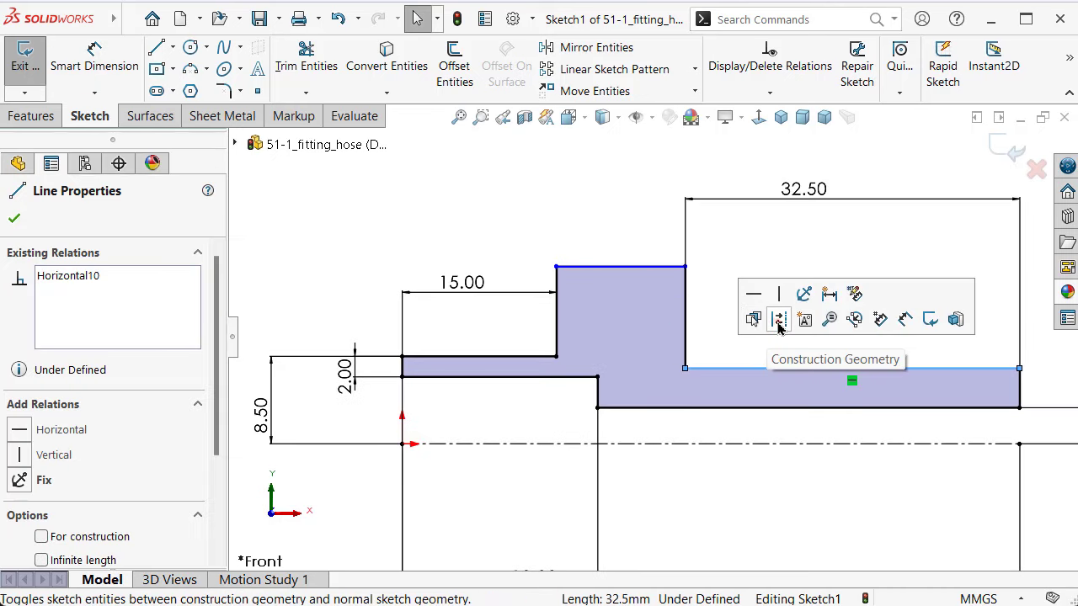
pyautogui.click(778, 318)
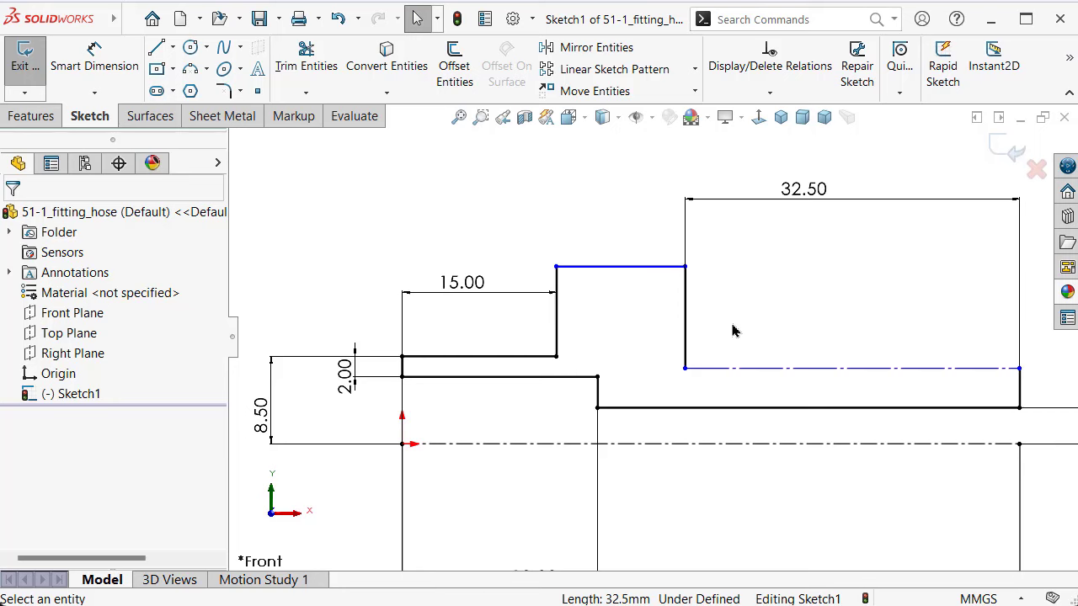
pyautogui.click(733, 331)
# Align the construction line's left end horizontally with the step corner point
pyautogui.click(685, 369)
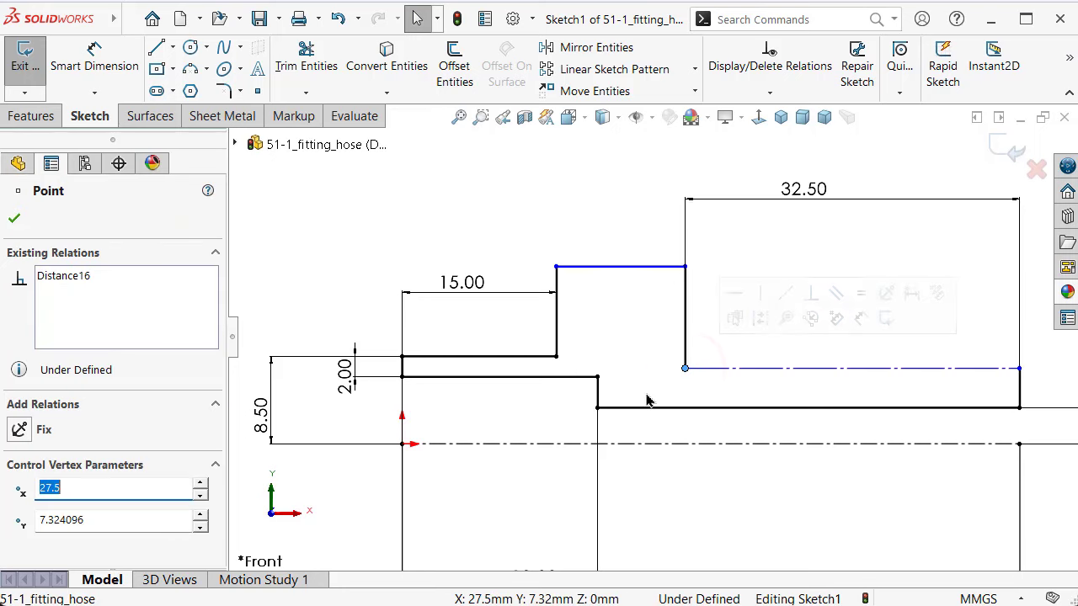
pyautogui.keyDown('ctrl'); pyautogui.click(597, 378); pyautogui.keyUp('ctrl')
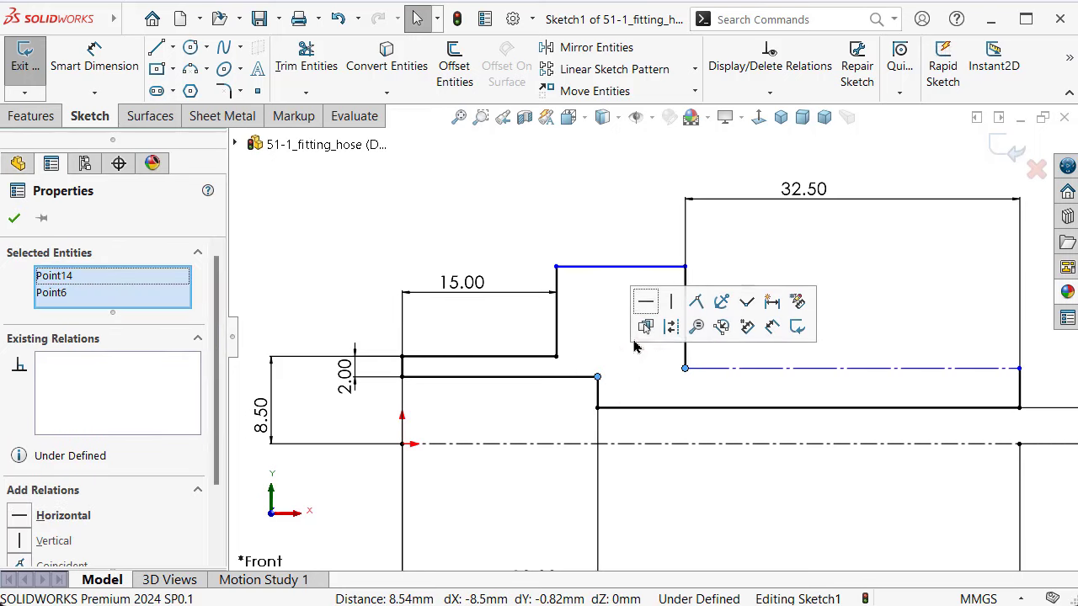
pyautogui.click(645, 300)
pyautogui.click(568, 160)
pyautogui.press('f')
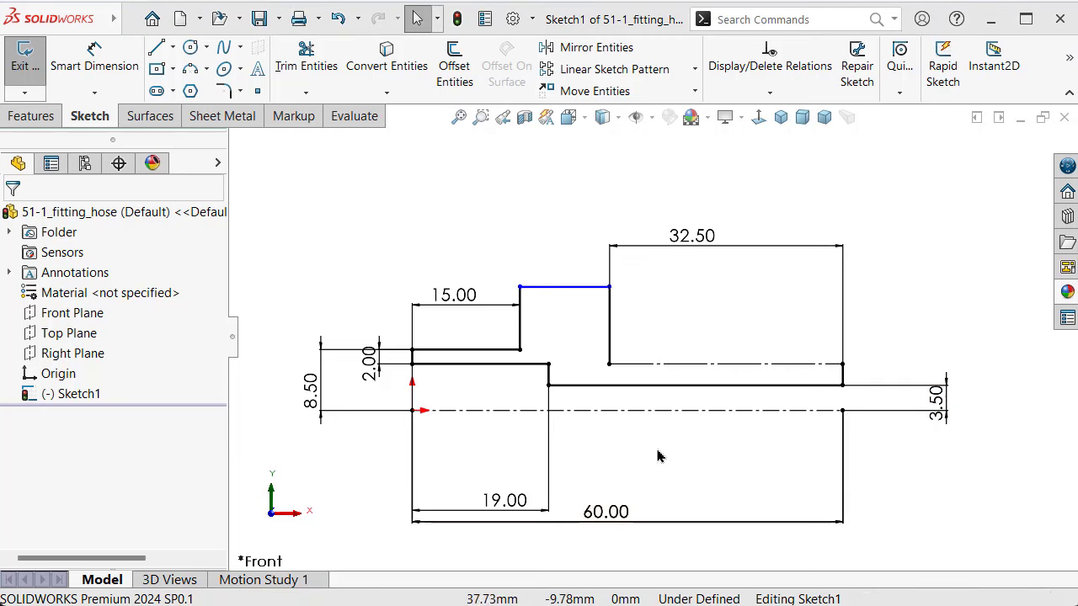
pyautogui.click(610, 320)
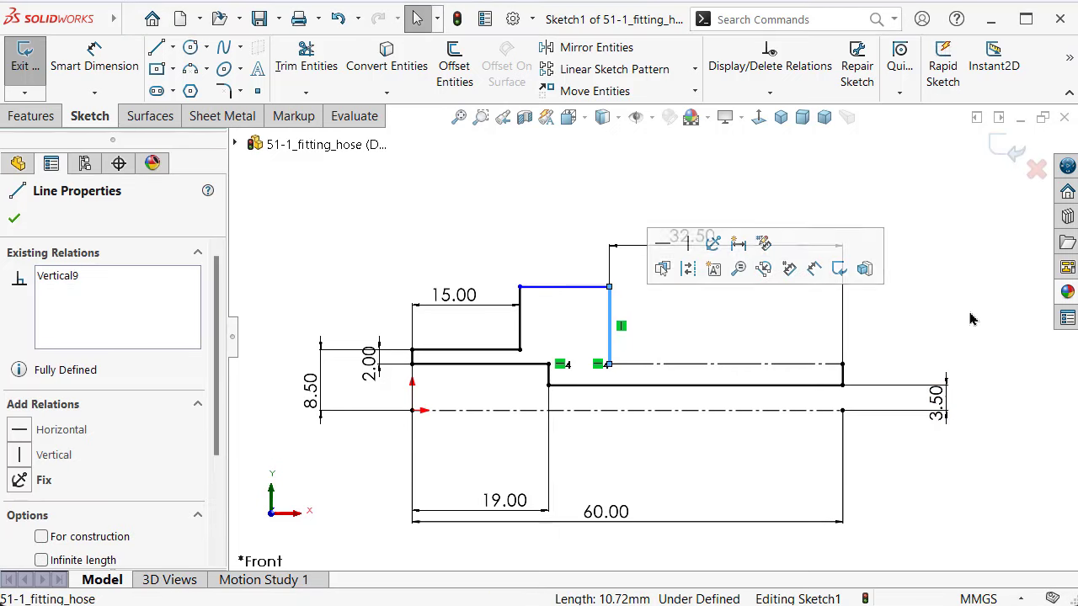
pyautogui.moveTo(970, 318); pyautogui.dragTo(960, 244, button='right')
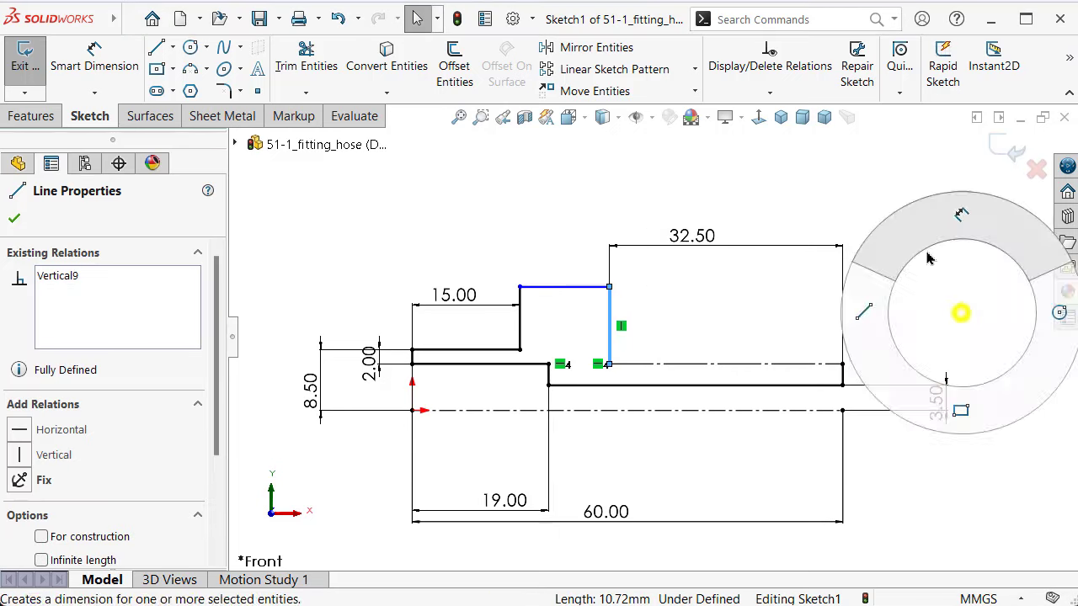
# Dimension the block's vertical edge to 8.5 mm and move the 8.50 and 15.00 dimensions clear
pyautogui.click(610, 312)
pyautogui.click(695, 329)
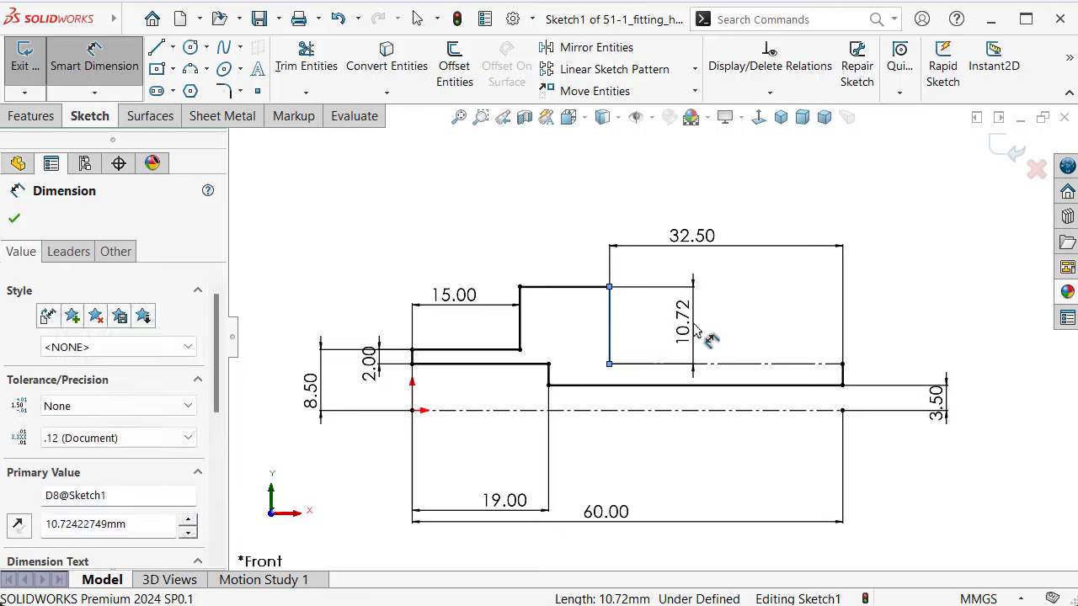
pyautogui.write('8.5')
pyautogui.press('Return')
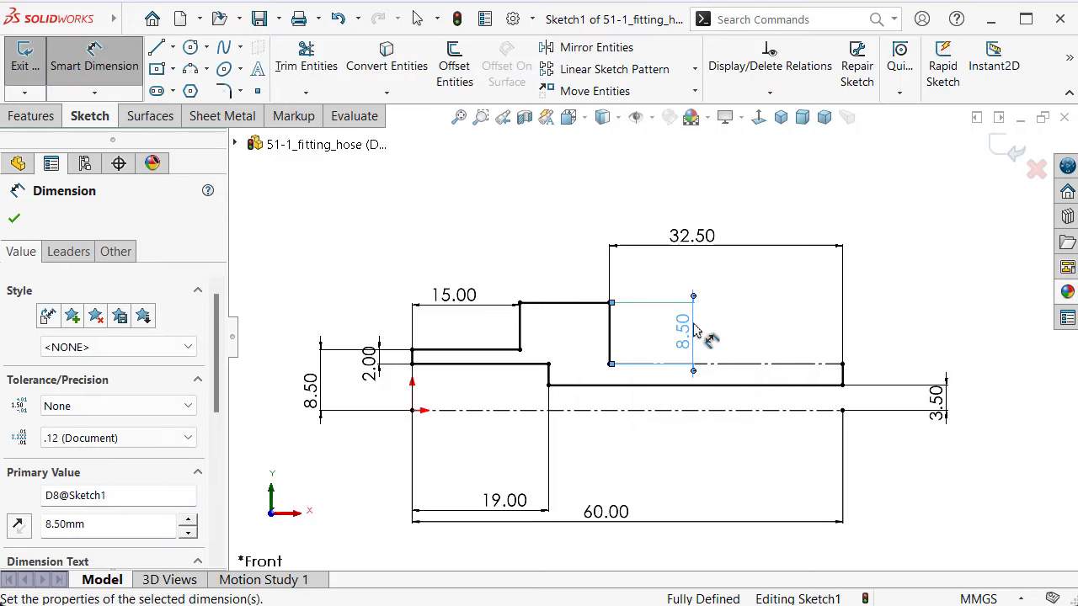
pyautogui.click(909, 289)
pyautogui.scroll(-2, 670, 327)
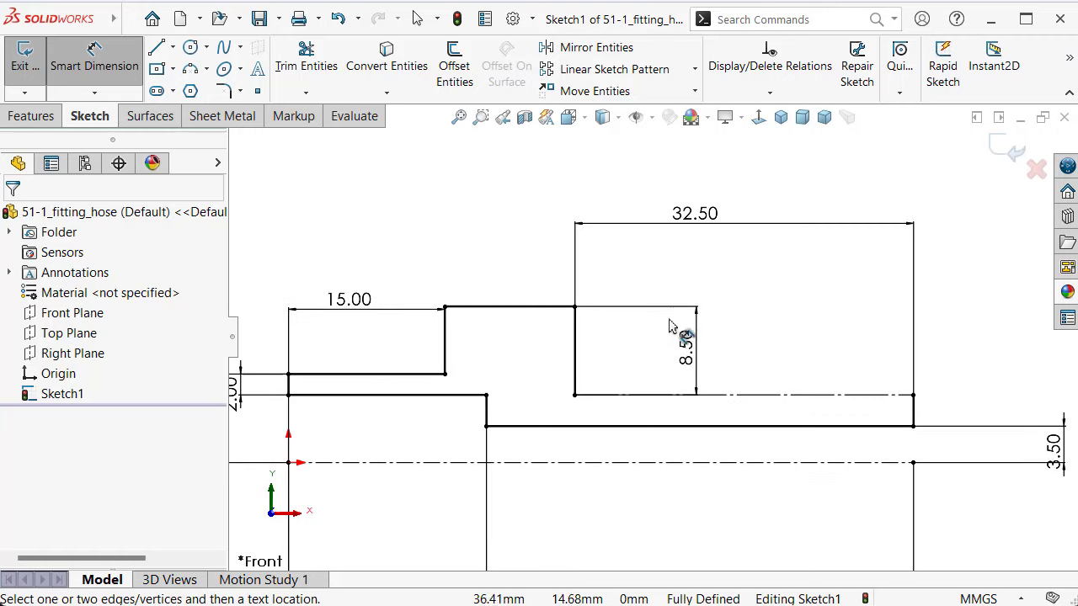
pyautogui.moveTo(686, 341); pyautogui.dragTo(727, 299)
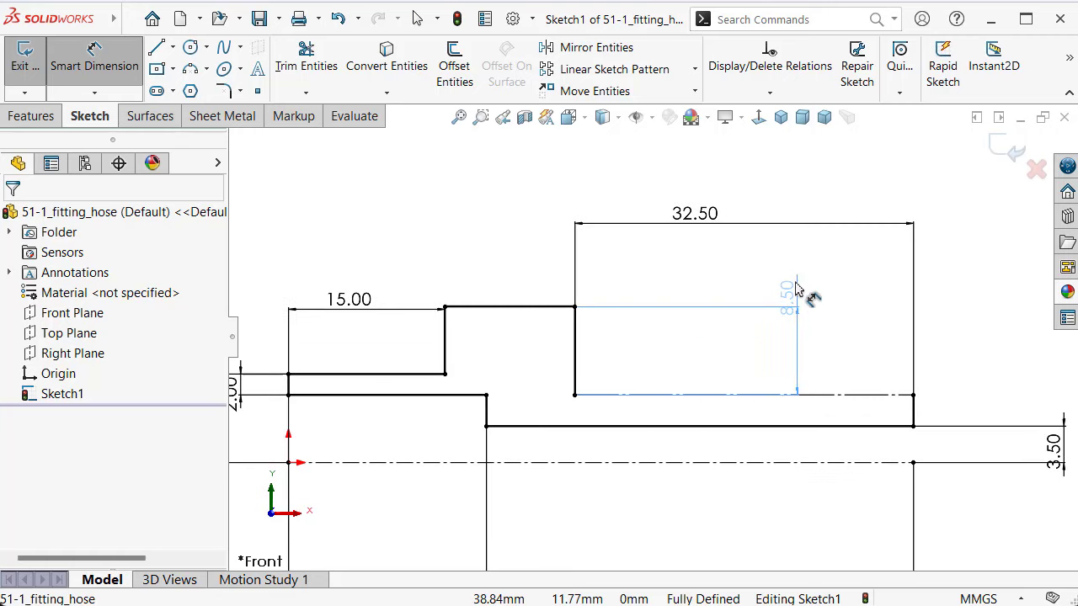
pyautogui.moveTo(361, 301); pyautogui.dragTo(365, 219)
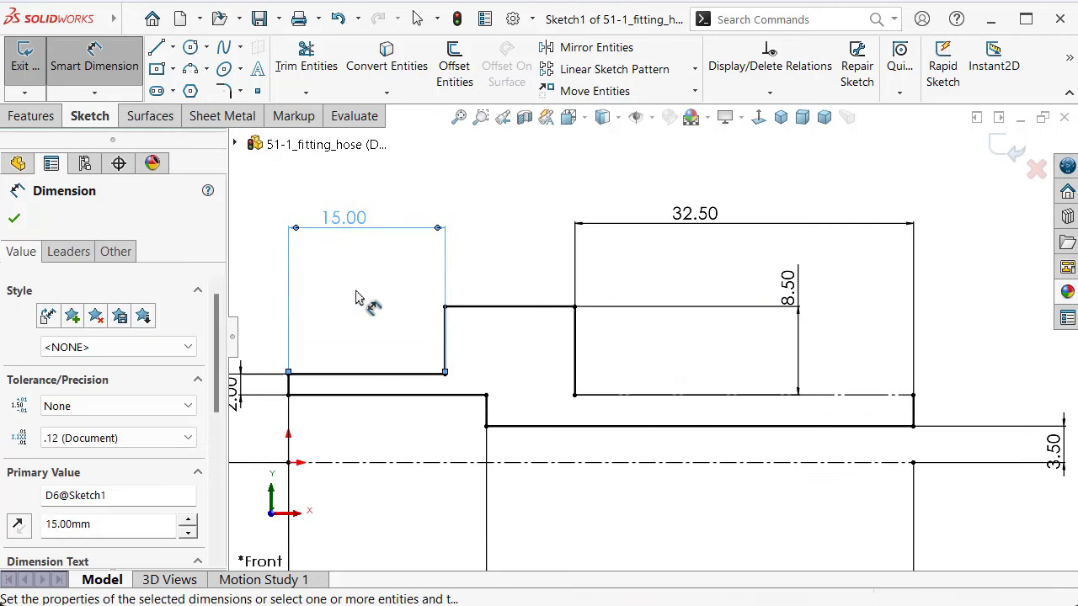
pyautogui.click(355, 292)
# Convert the 6.5 mm edge, the block's top edge and its 8.5 mm edge to construction geometry
pyautogui.click(444, 335)
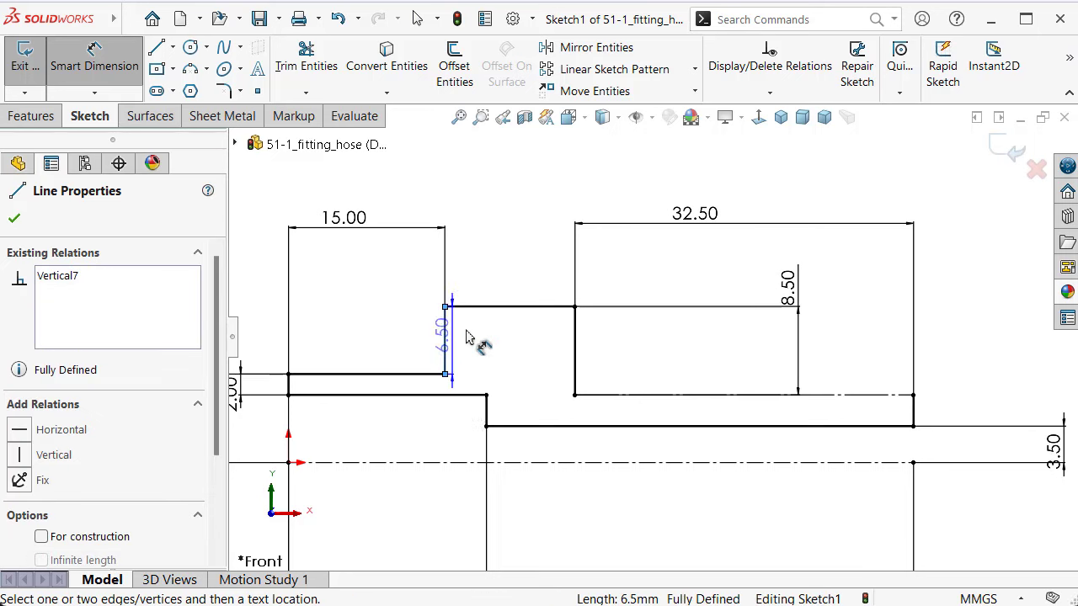
pyautogui.press('Escape')
pyautogui.click(444, 334)
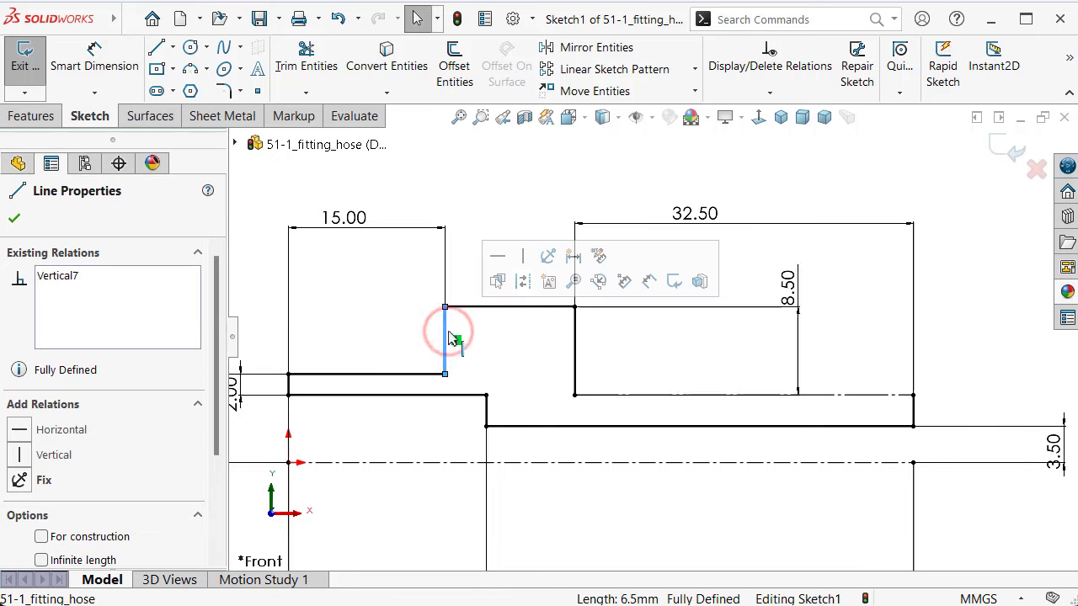
pyautogui.click(522, 281)
pyautogui.click(502, 308)
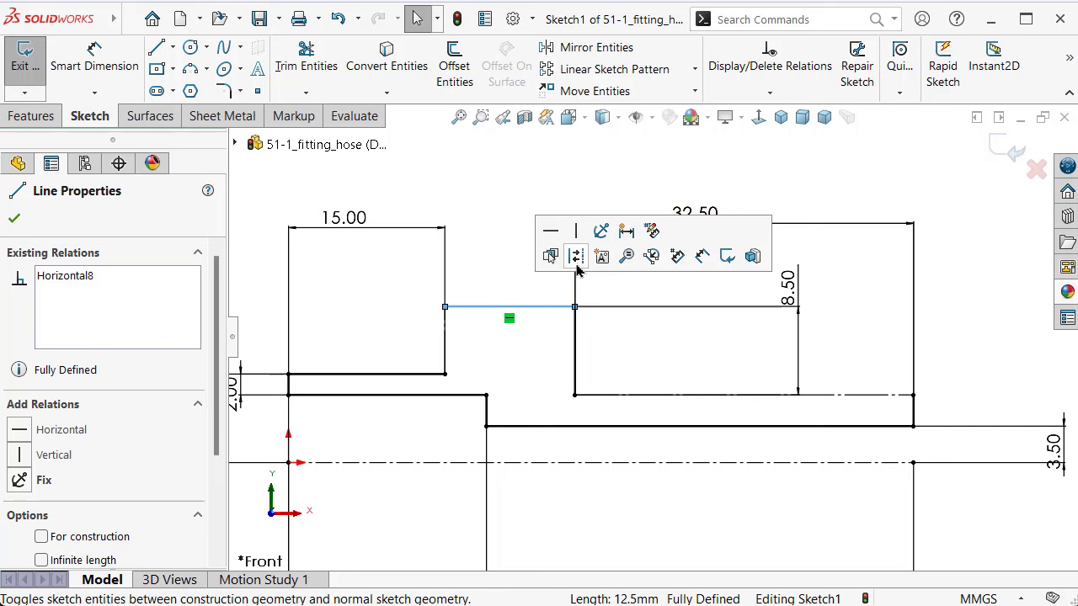
pyautogui.click(576, 263)
pyautogui.click(574, 338)
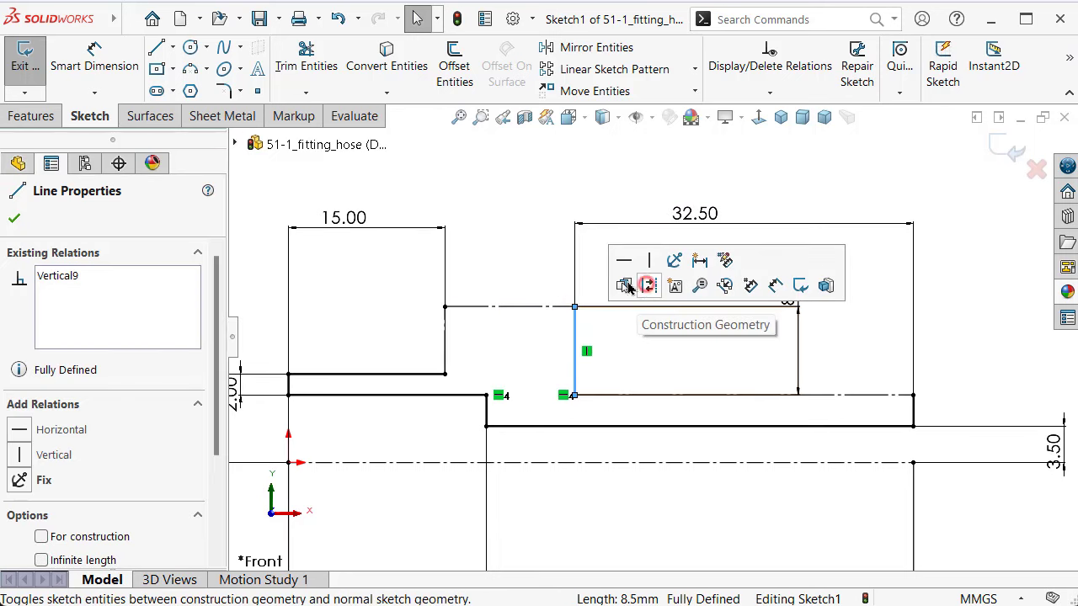
pyautogui.click(645, 283)
pyautogui.press('f')
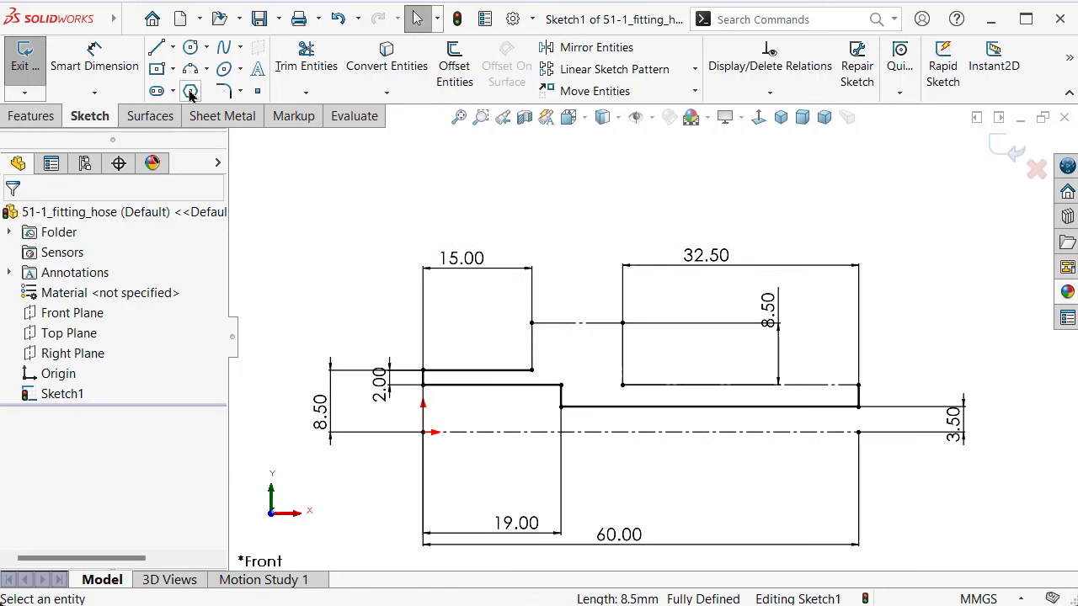
pyautogui.click(191, 92)
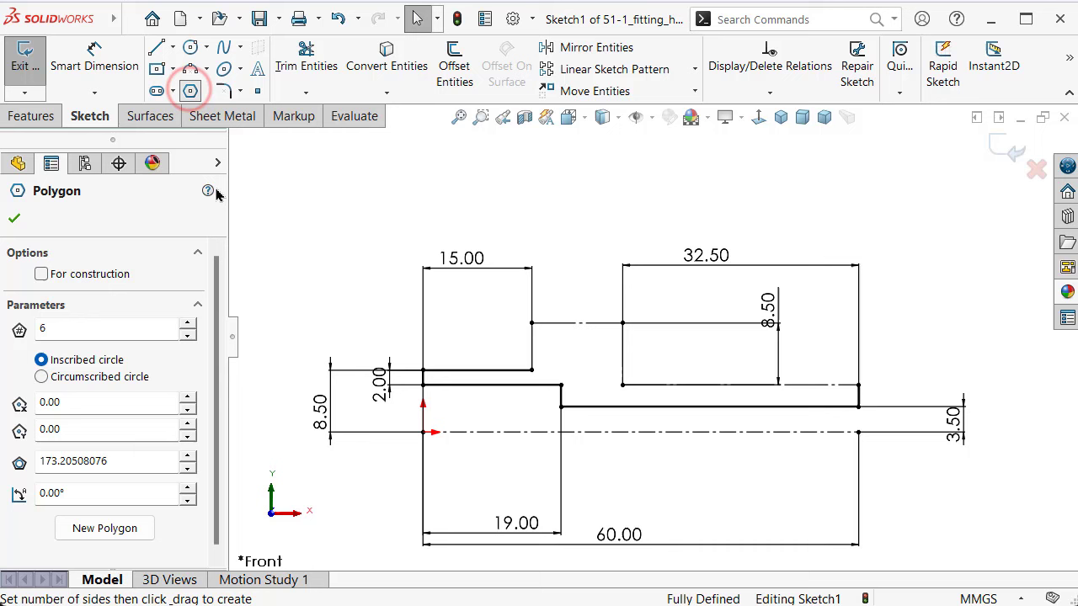
# Draw a construction hexagon centred on the axis at 15 mm with its top corner at the block corner
pyautogui.click(532, 432)
pyautogui.click(532, 322)
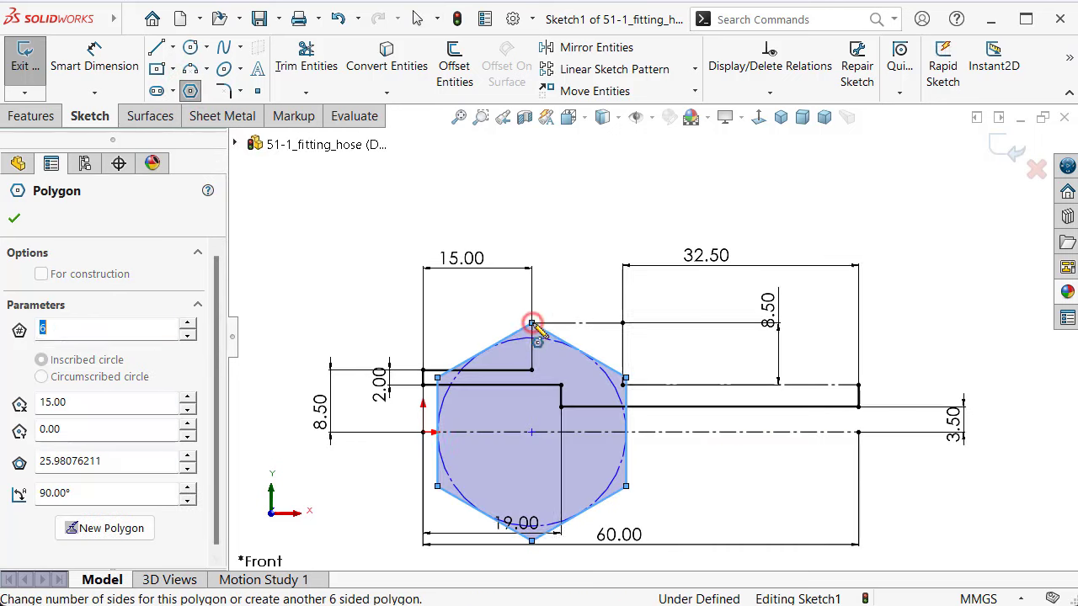
pyautogui.click(42, 273)
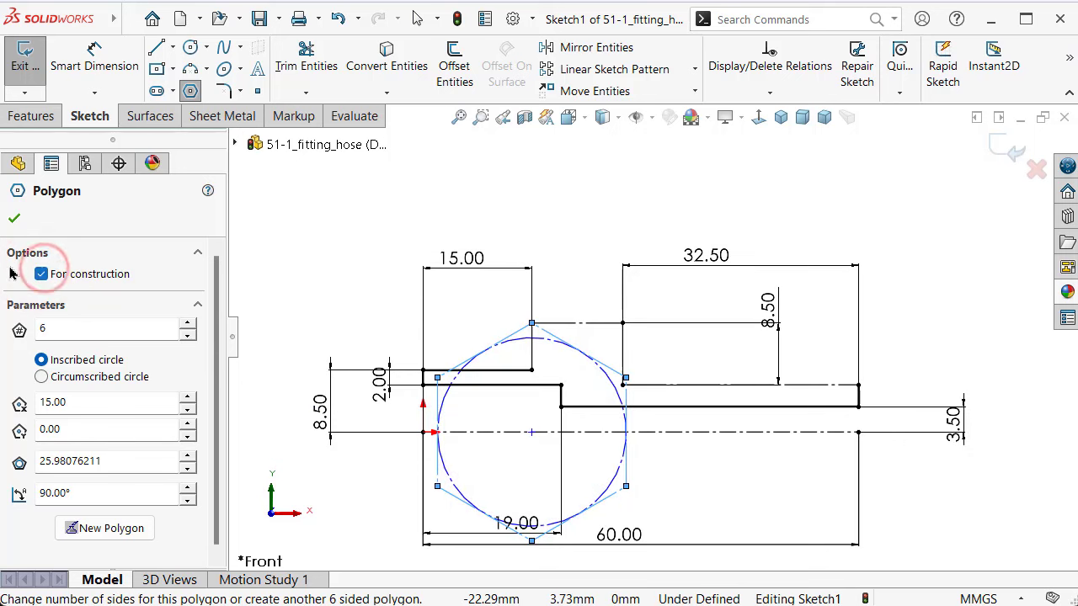
pyautogui.click(14, 219)
pyautogui.scroll(-2, 490, 278)
pyautogui.press('Escape')
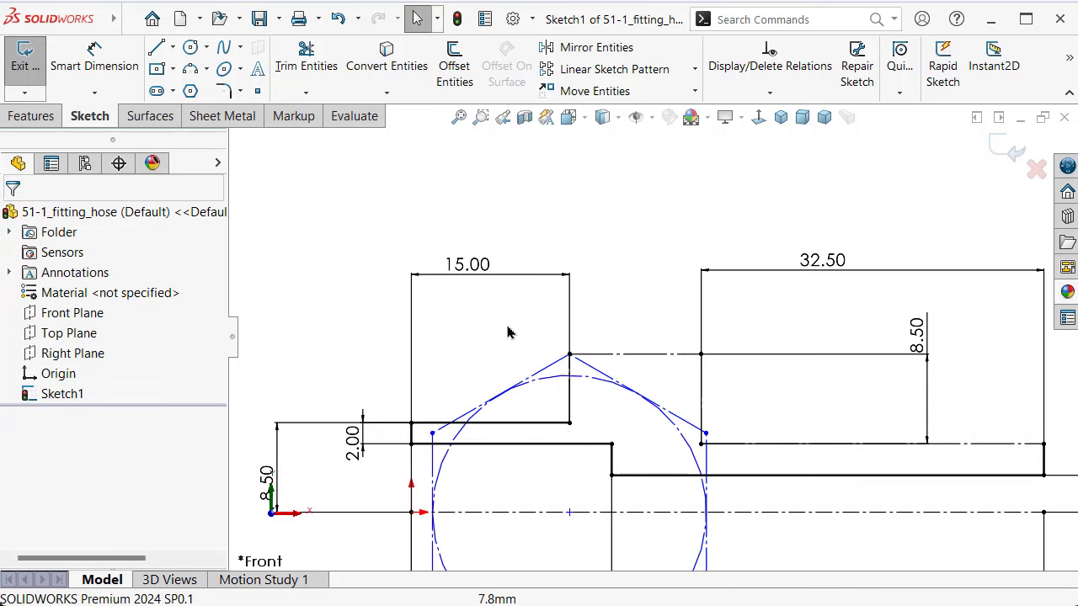
pyautogui.click(472, 434)
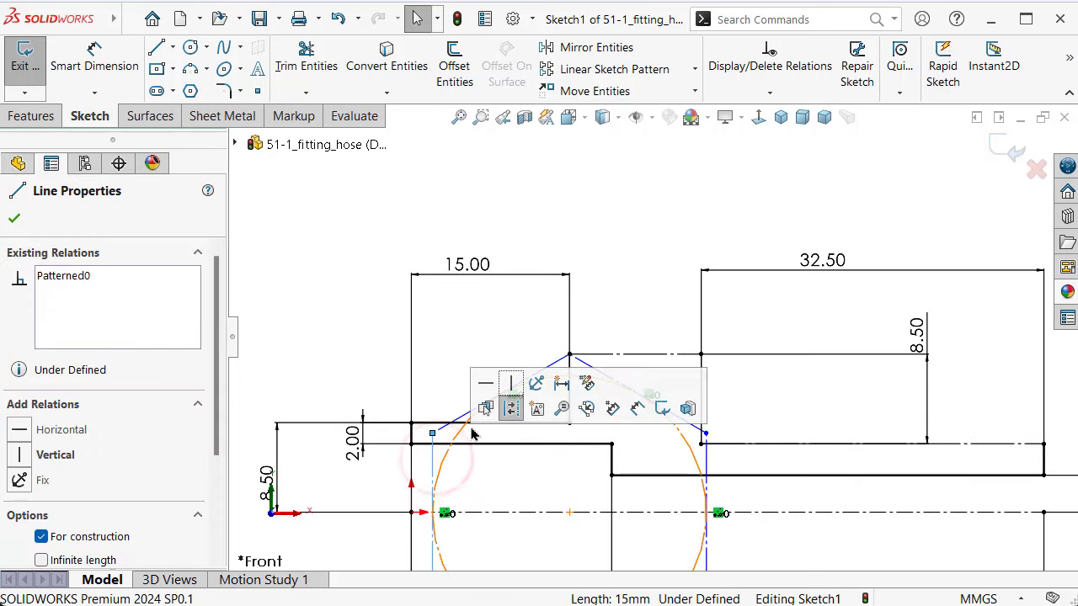
# Draw a slanted chamfer line from the step corner below the hex apex up to the arc
pyautogui.click(510, 383)
pyautogui.click(469, 253)
pyautogui.scroll(-5, 587, 378)
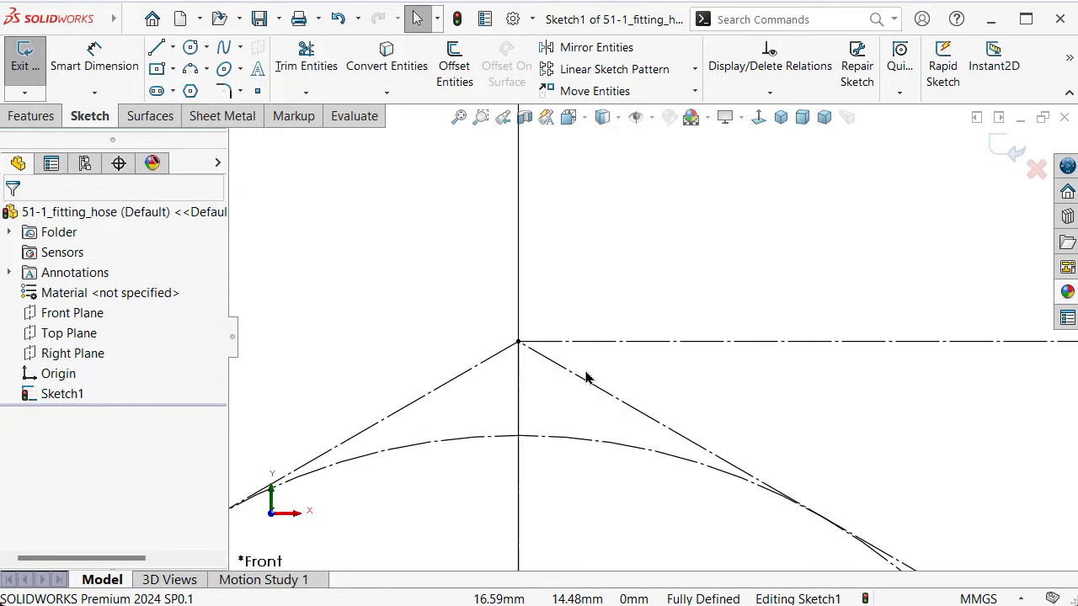
pyautogui.press('s')
pyautogui.click(734, 400)
pyautogui.scroll(2, 653, 452)
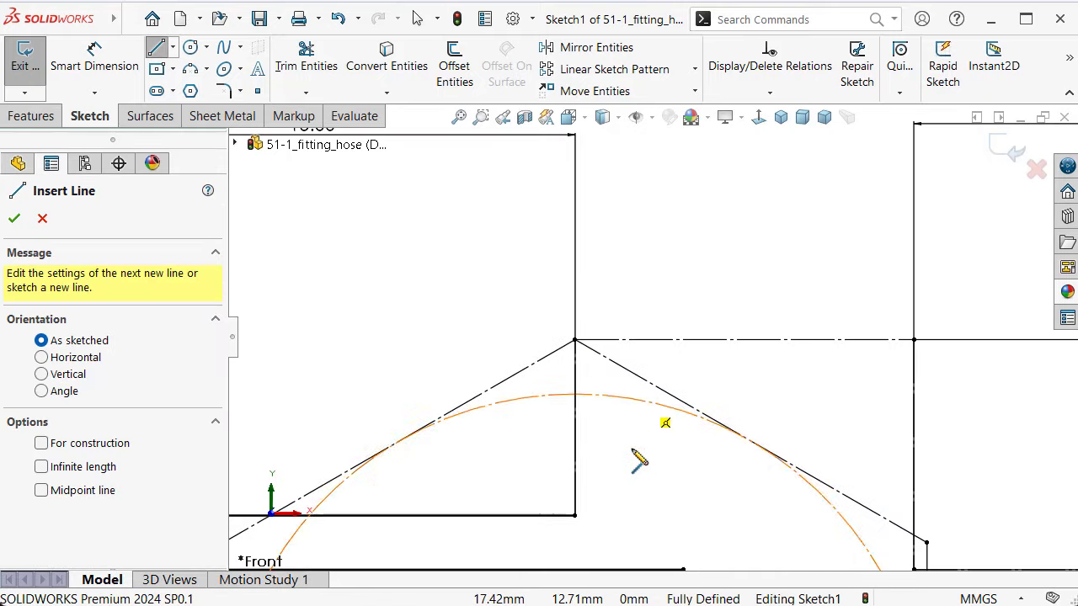
pyautogui.click(575, 516)
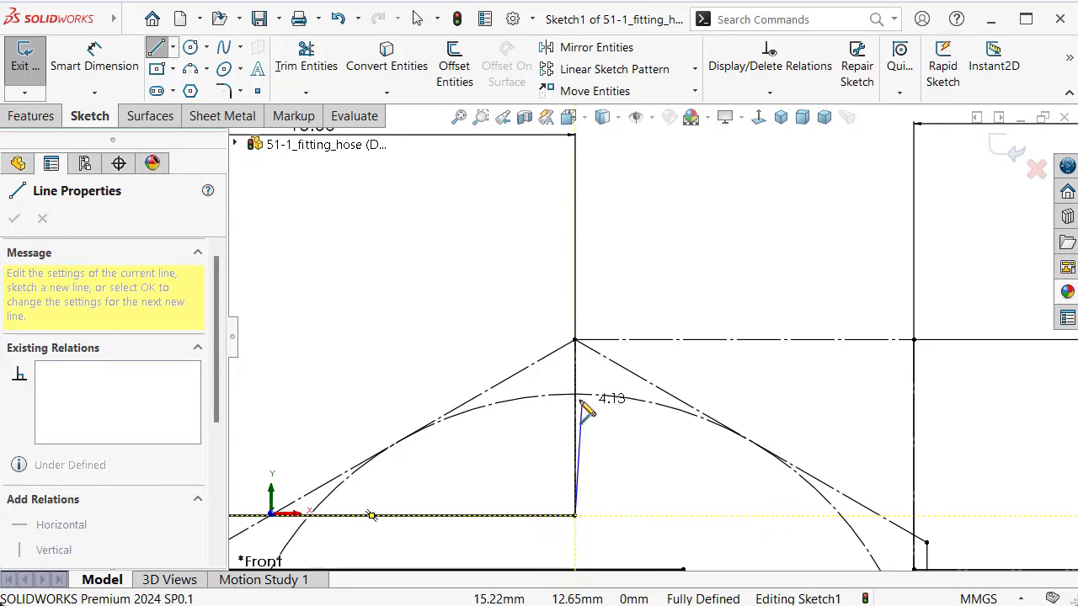
pyautogui.click(574, 395)
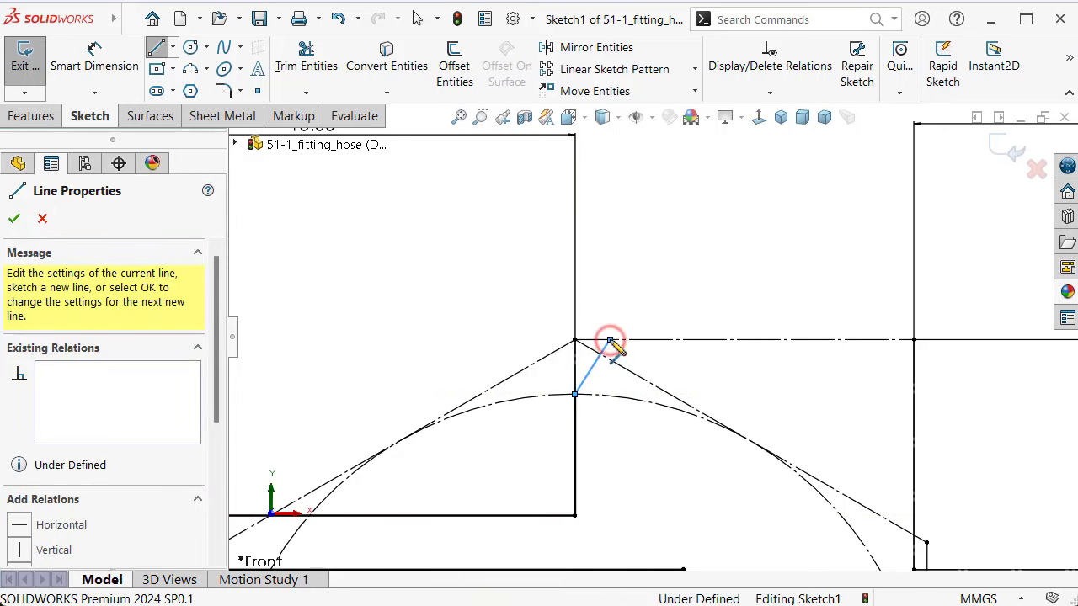
pyautogui.rightClick(646, 308)
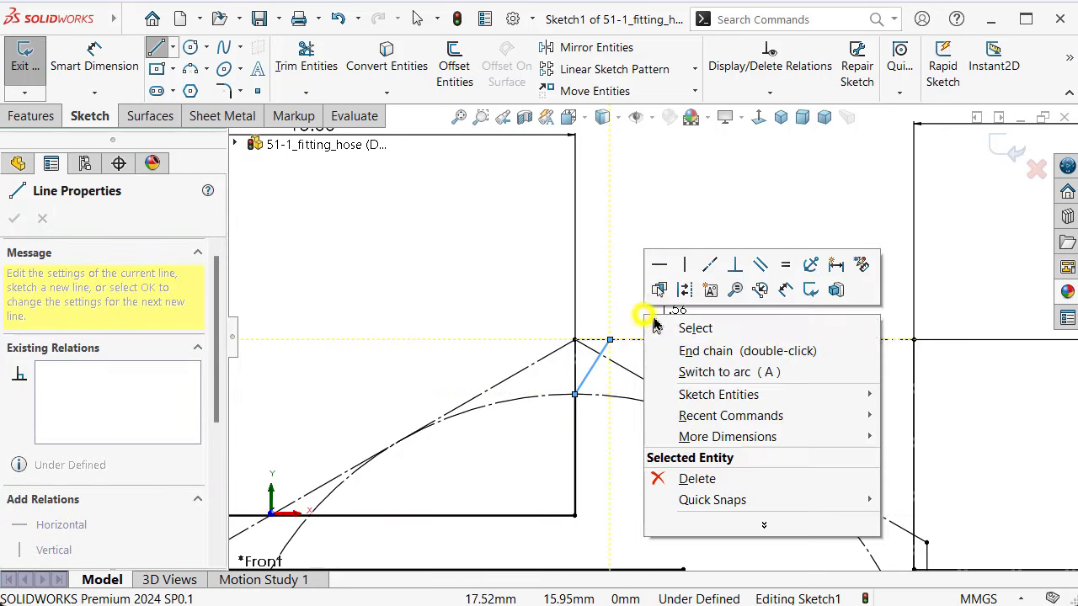
pyautogui.click(650, 316)
# Dimension the chamfer line at 30° to the vertical line
pyautogui.moveTo(625, 290); pyautogui.dragTo(592, 200, button='right')
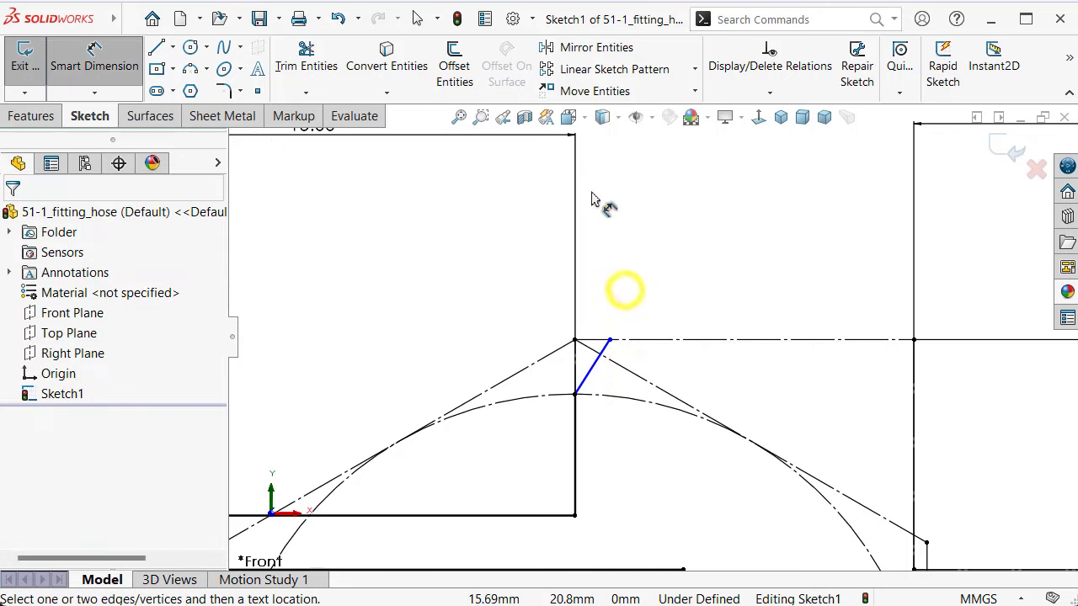
pyautogui.click(593, 366)
pyautogui.click(575, 366)
pyautogui.click(592, 320)
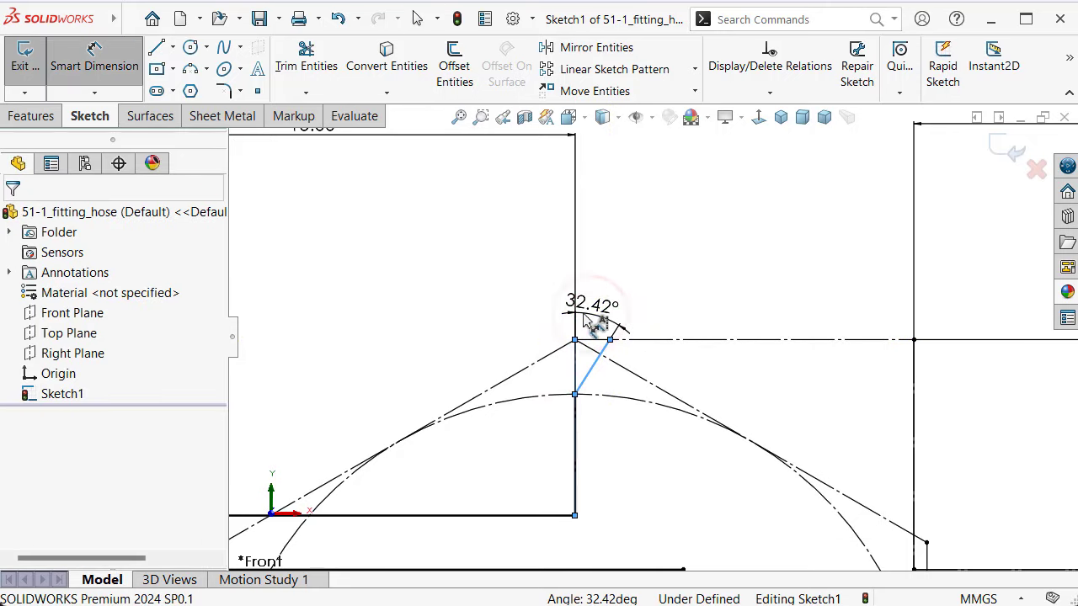
pyautogui.write('30')
pyautogui.press('Return')
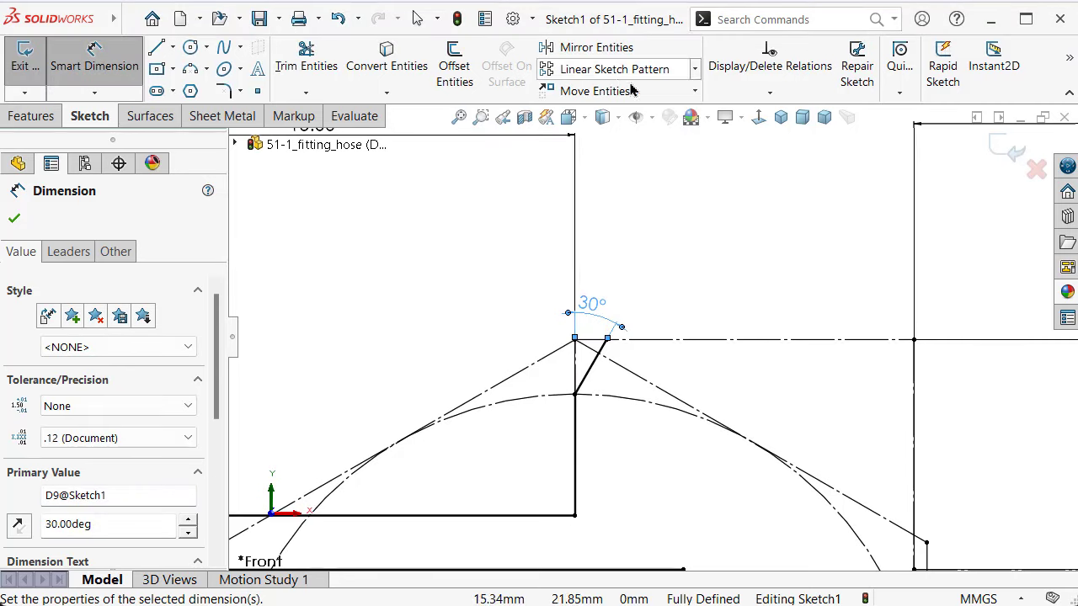
pyautogui.rightClick(761, 282)
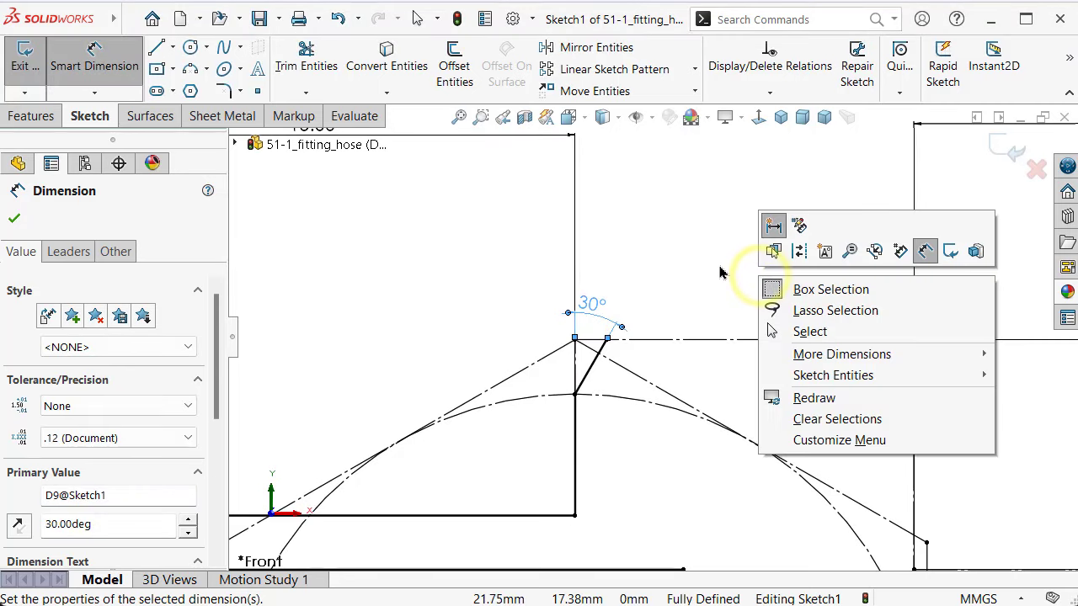
pyautogui.press('Escape')
pyautogui.press('Escape')
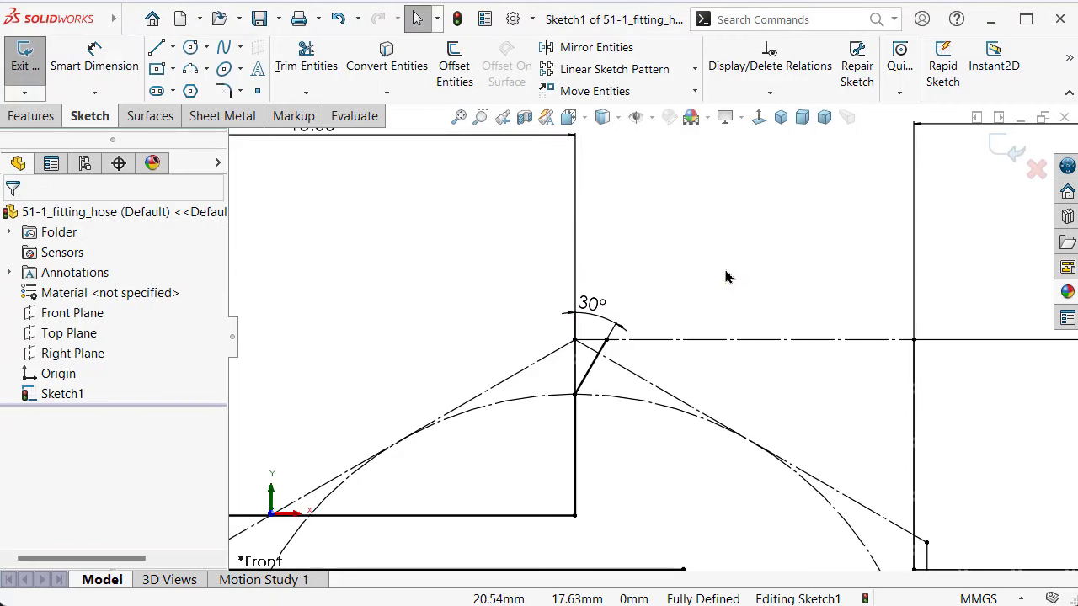
pyautogui.rightClick(726, 276)
# Draw a vertical centreline from the top horizontal line down to the lower edge
pyautogui.click(715, 269)
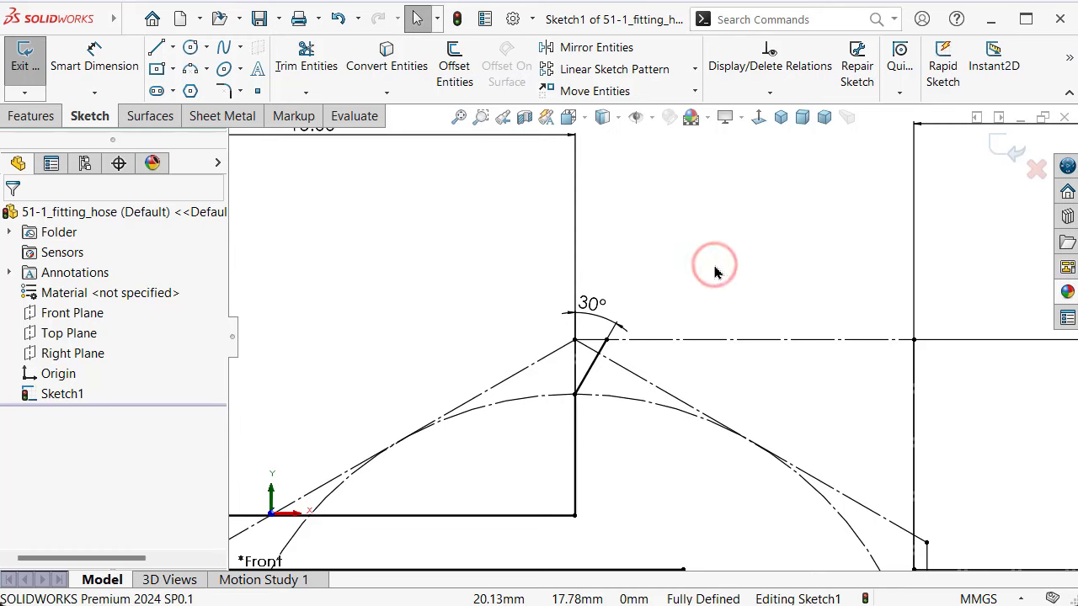
pyautogui.press('s')
pyautogui.click(884, 290)
pyautogui.click(903, 339)
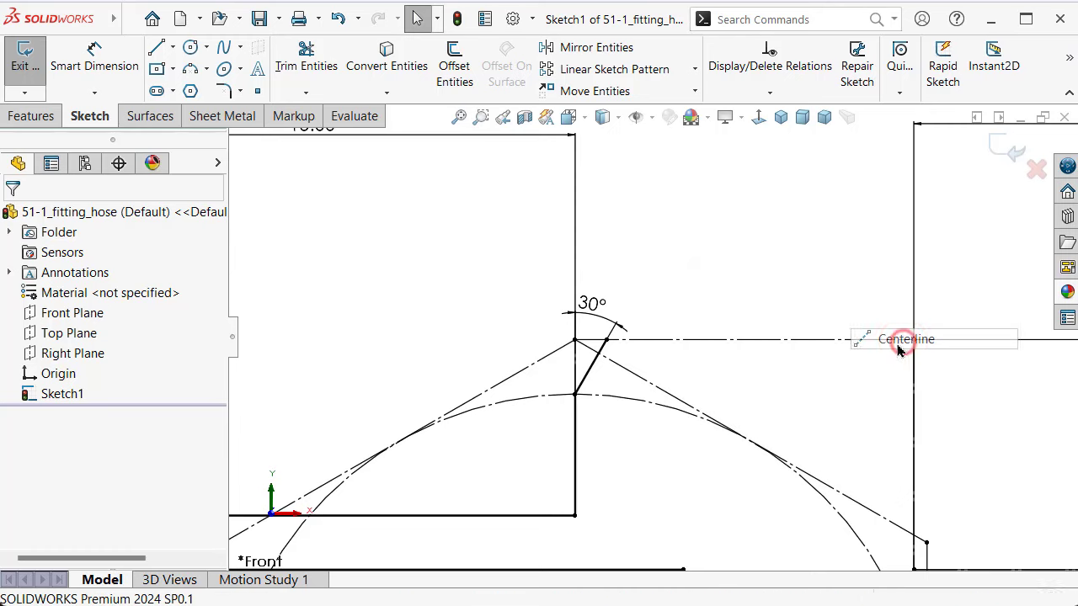
pyautogui.click(743, 339)
pyautogui.scroll(3, 695, 337)
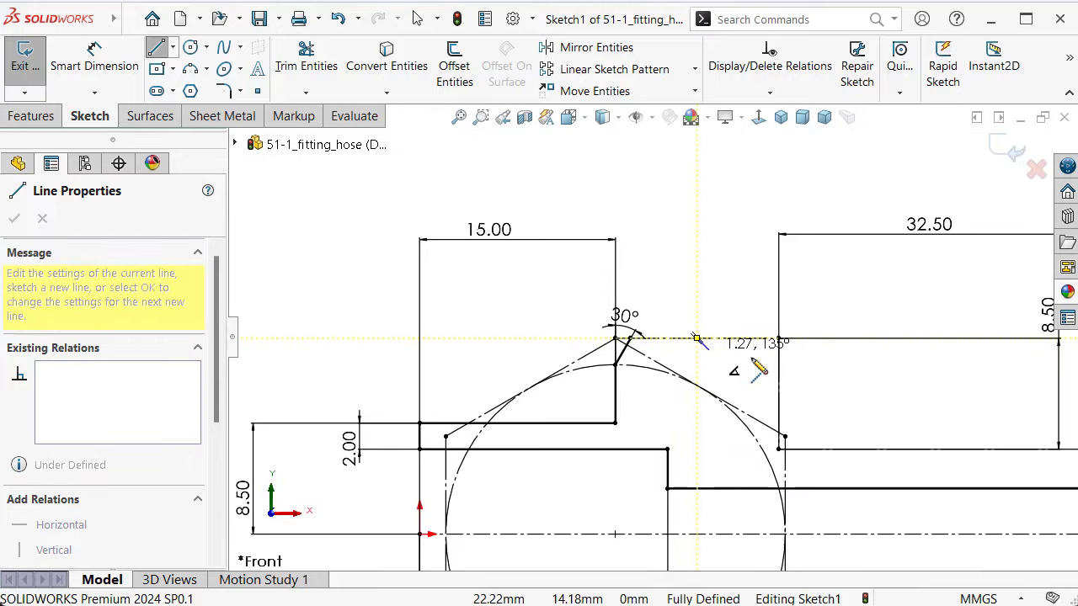
pyautogui.click(698, 489)
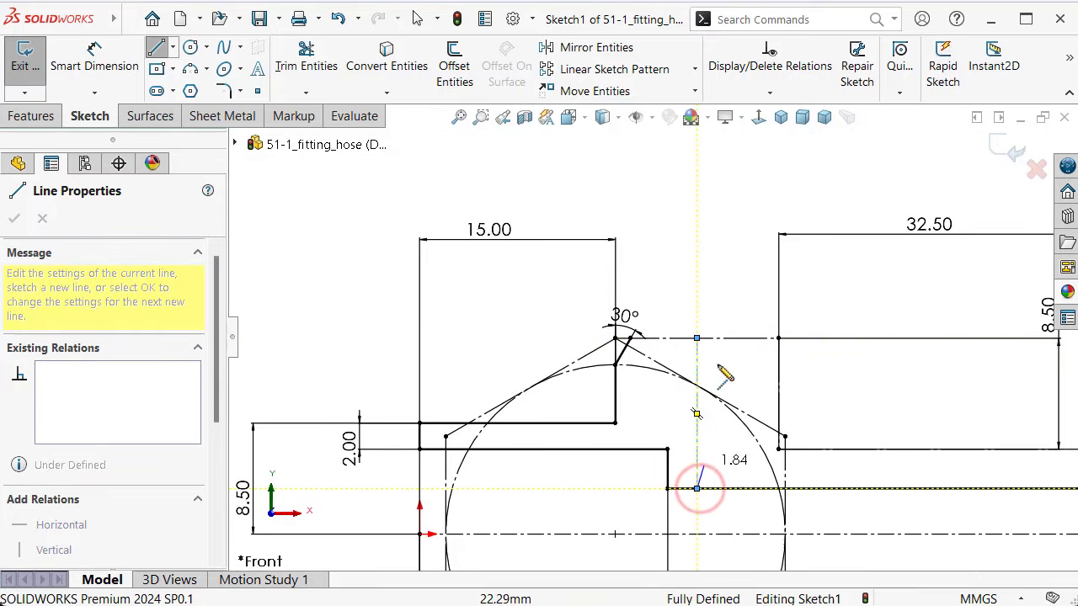
pyautogui.press('Escape')
# Mirror the 30° chamfer line about the vertical centreline onto the opposite side
pyautogui.scroll(3, 708, 351)
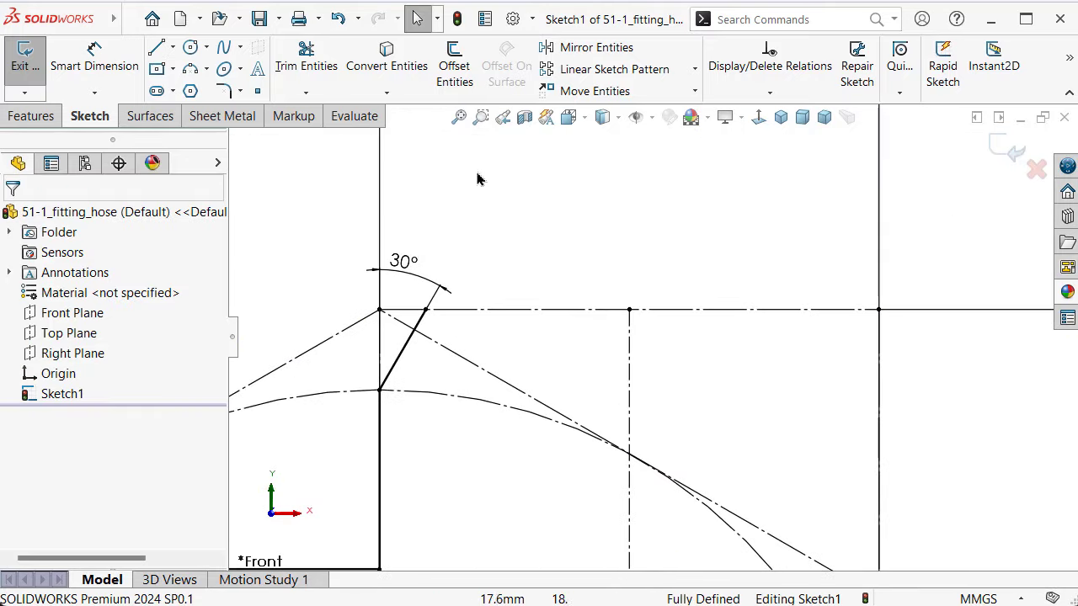
pyautogui.click(581, 48)
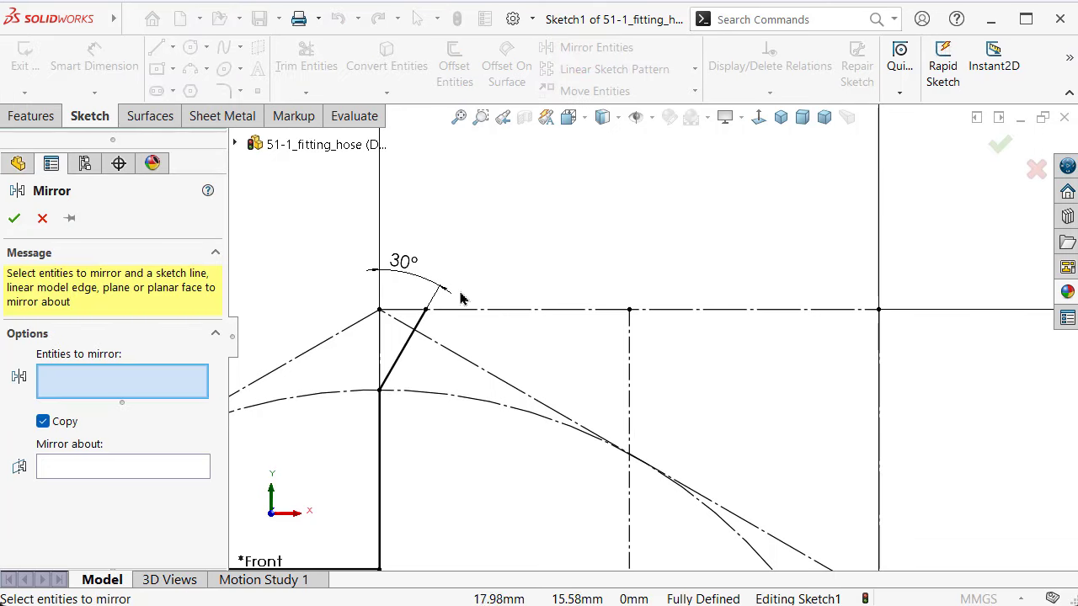
pyautogui.click(421, 330)
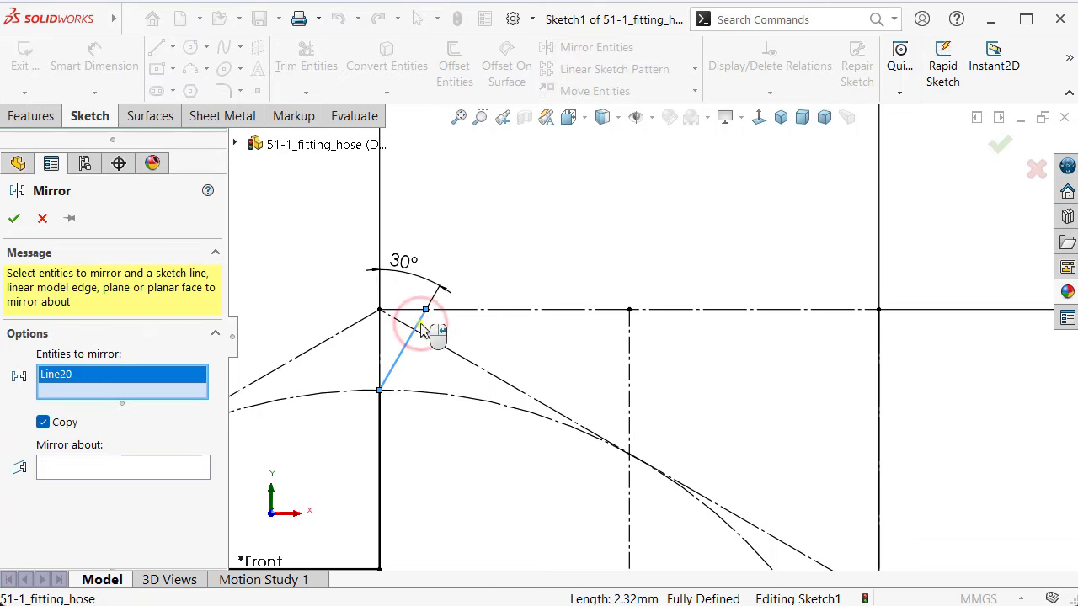
pyautogui.click(632, 347)
pyautogui.rightClick(633, 345)
# Draw a horizontal line joining the top ends of the two chamfer lines
pyautogui.press('s')
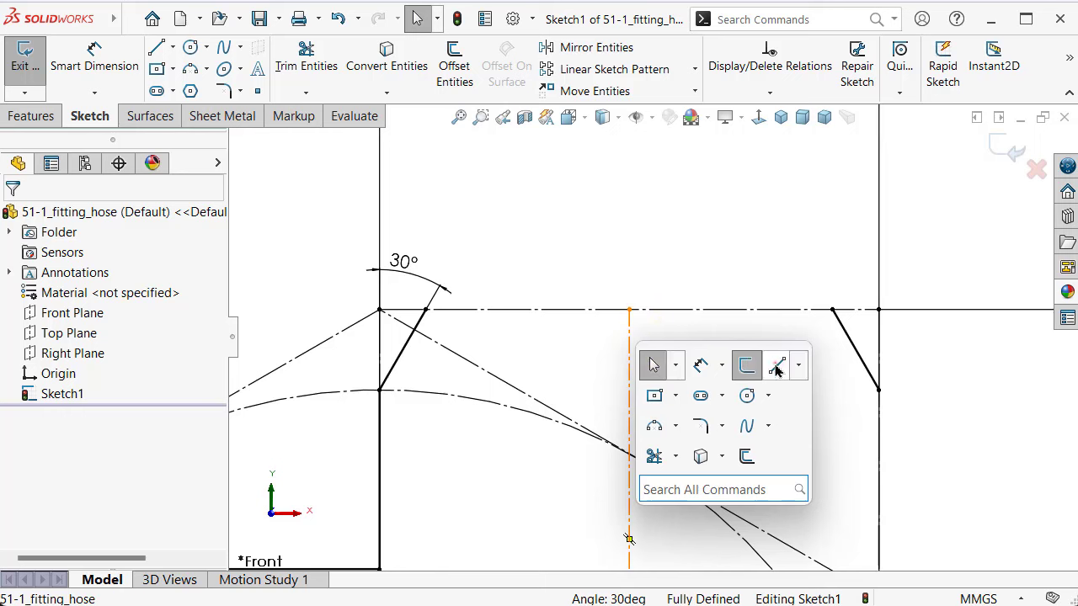
pyautogui.click(777, 368)
pyautogui.click(425, 310)
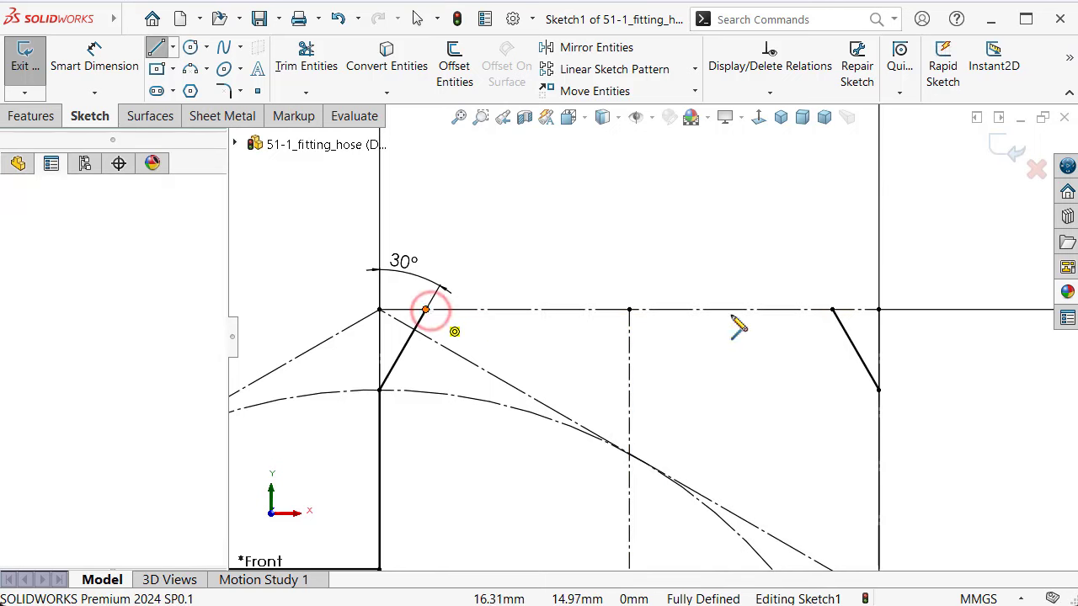
pyautogui.click(832, 311)
pyautogui.scroll(3, 879, 378)
pyautogui.scroll(-1, 828, 394)
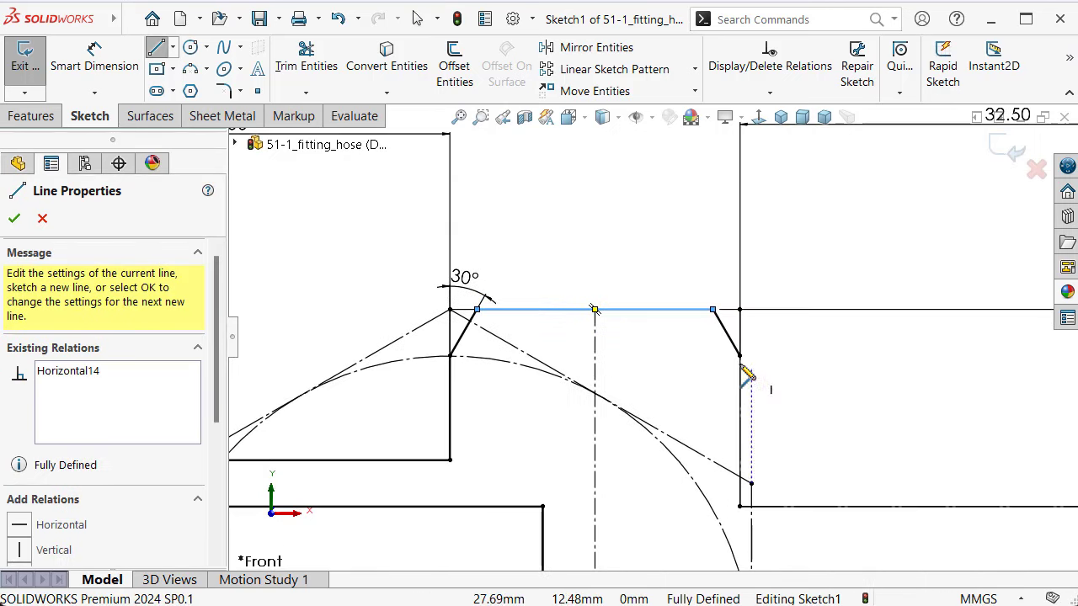
pyautogui.scroll(2, 741, 362)
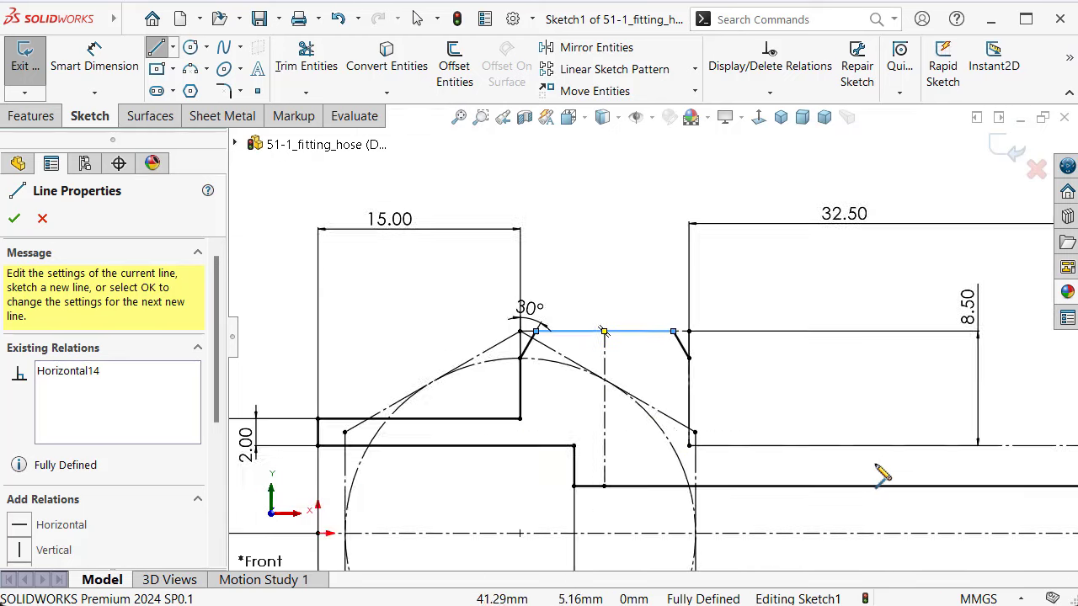
pyautogui.scroll(-2, 934, 388)
pyautogui.press('Escape')
pyautogui.scroll(2, 909, 341)
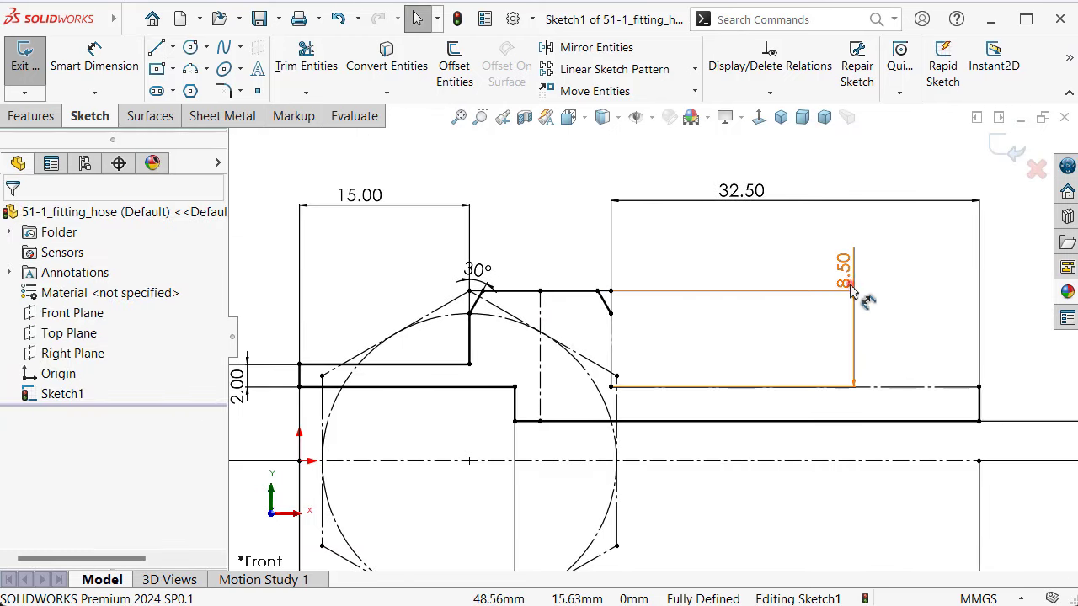
# Move the 8.50 dimension further right, clear of the profile
pyautogui.moveTo(852, 290); pyautogui.dragTo(992, 331)
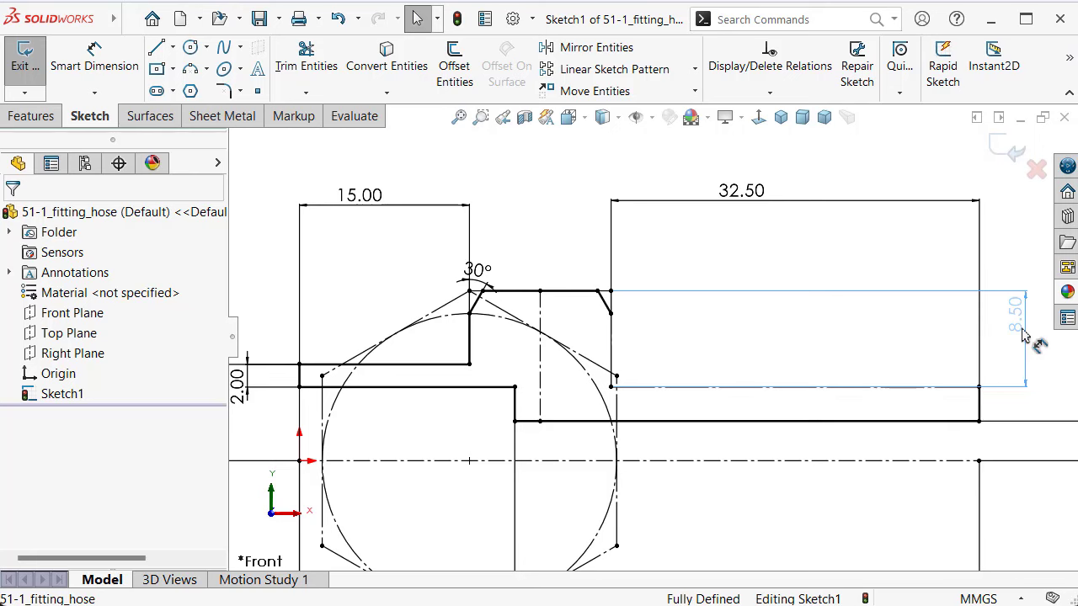
pyautogui.click(1019, 337)
pyautogui.click(859, 349)
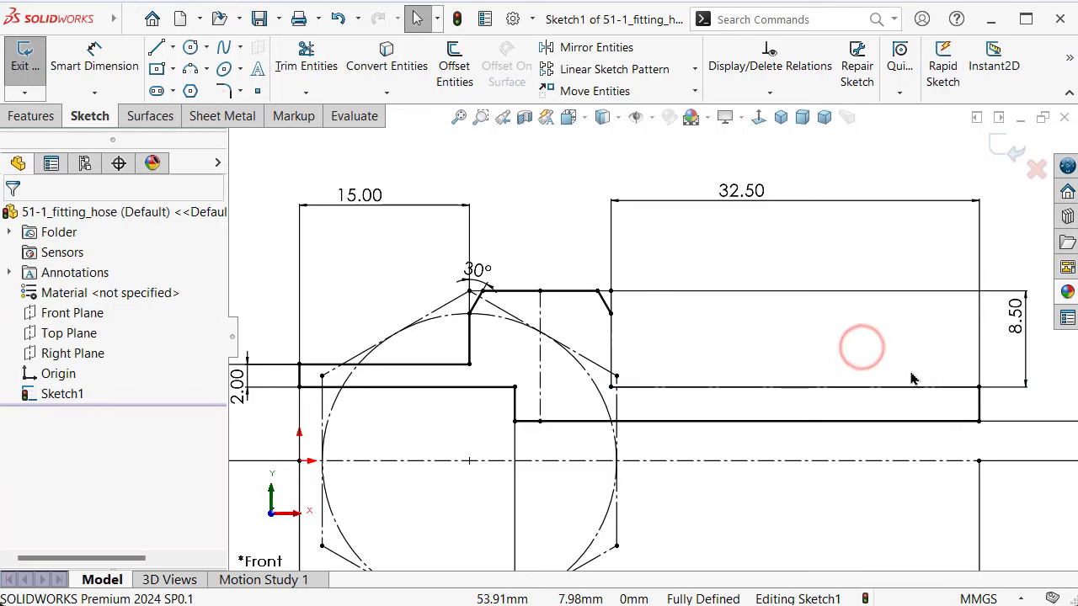
pyautogui.scroll(-2, 916, 388)
pyautogui.scroll(-1, 859, 389)
# Draw the barb tooth: a short edge segment, a sloped line, and a vertical drop back to the edge
pyautogui.press('s')
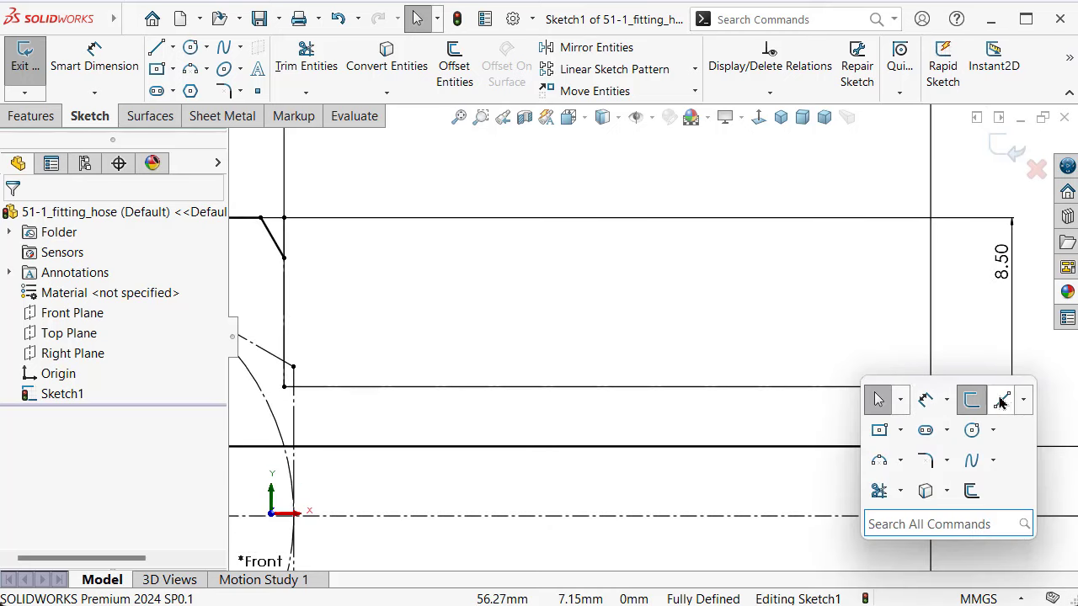
pyautogui.click(1001, 402)
pyautogui.scroll(-3, 969, 409)
pyautogui.click(857, 357)
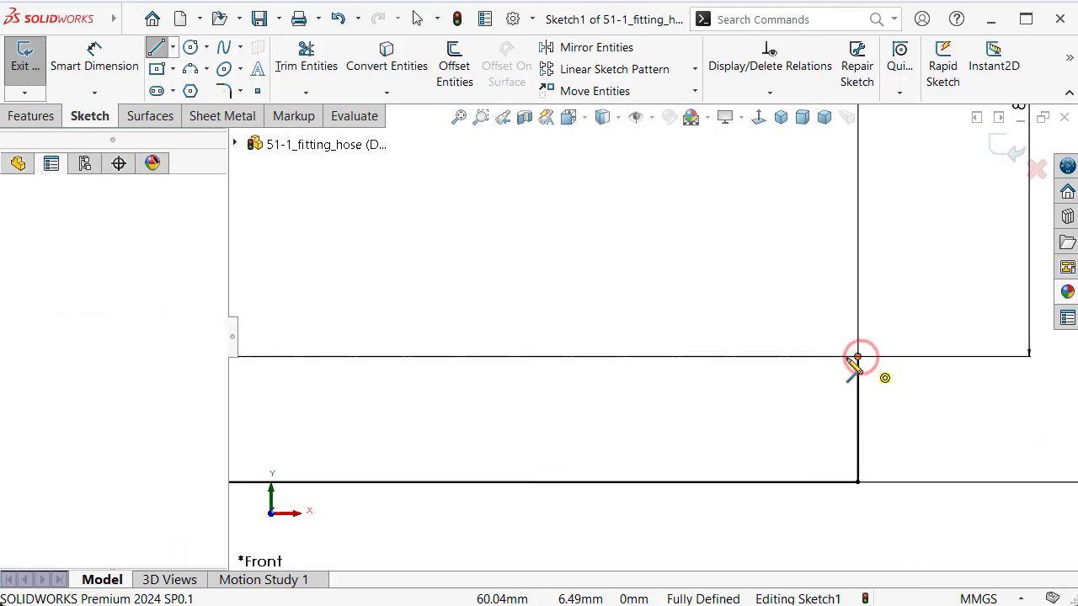
pyautogui.click(857, 357)
pyautogui.click(780, 357)
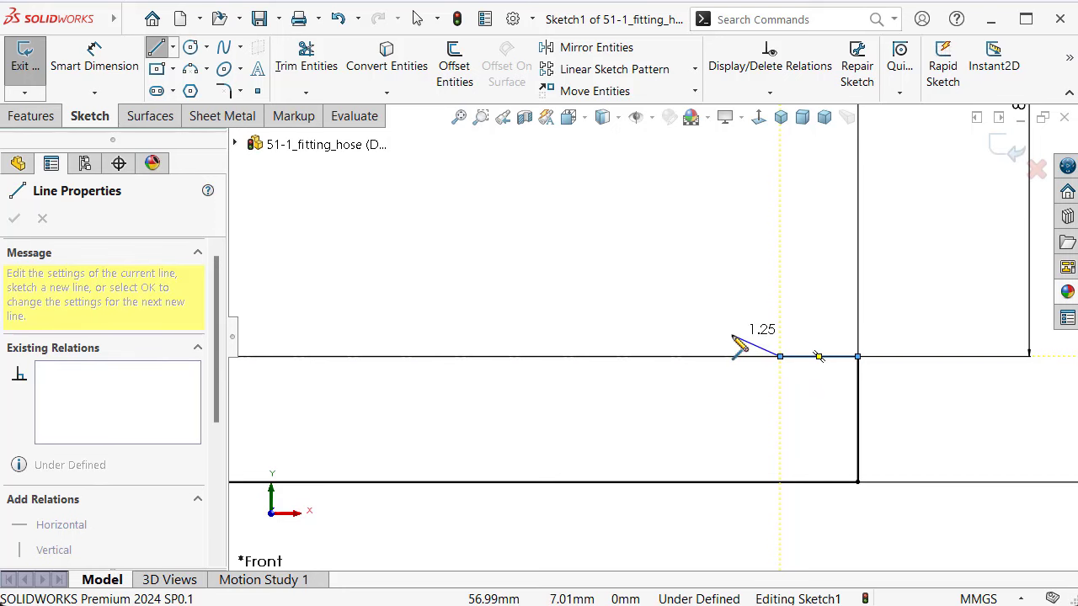
pyautogui.click(649, 326)
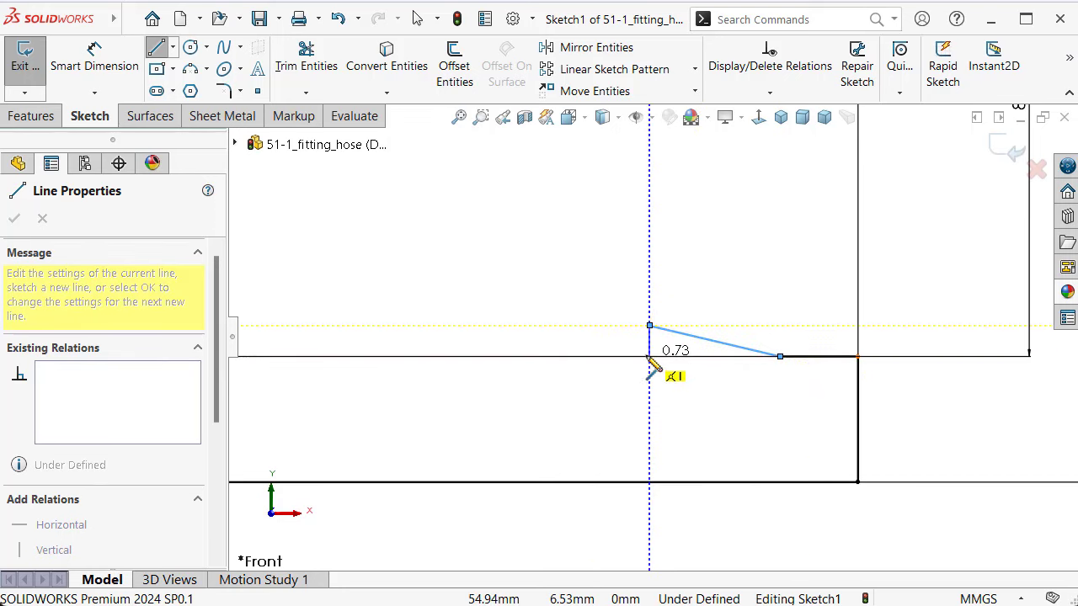
pyautogui.click(650, 357)
pyautogui.rightClick(652, 364)
pyautogui.click(699, 395)
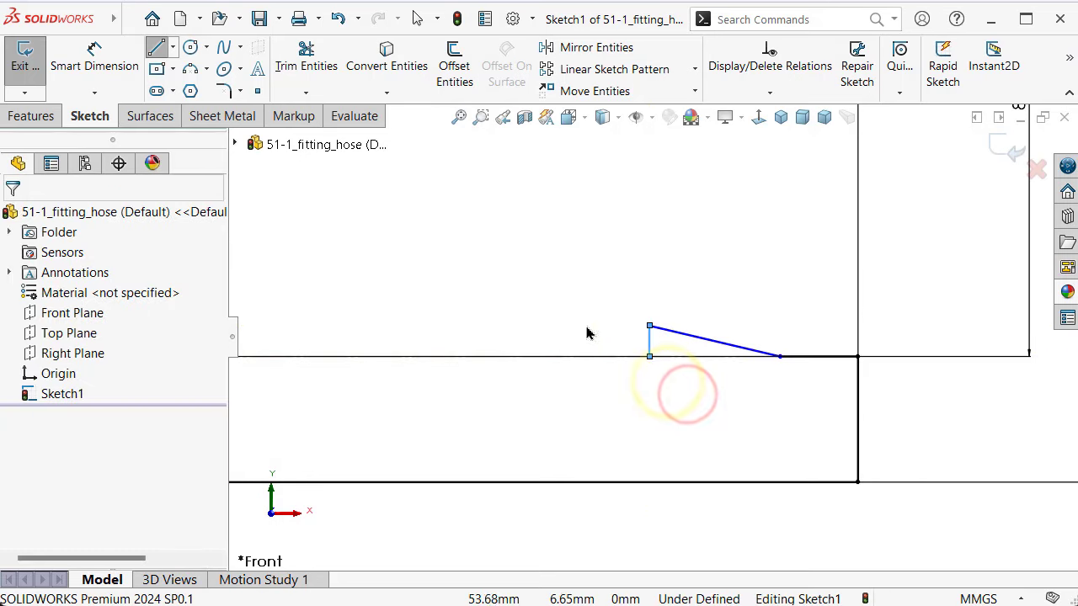
# Dimension the tooth: 0.50 height, 2.00 tip offset and 6.50 sloped length
pyautogui.moveTo(586, 323); pyautogui.dragTo(588, 251, button='right')
pyautogui.click(649, 341)
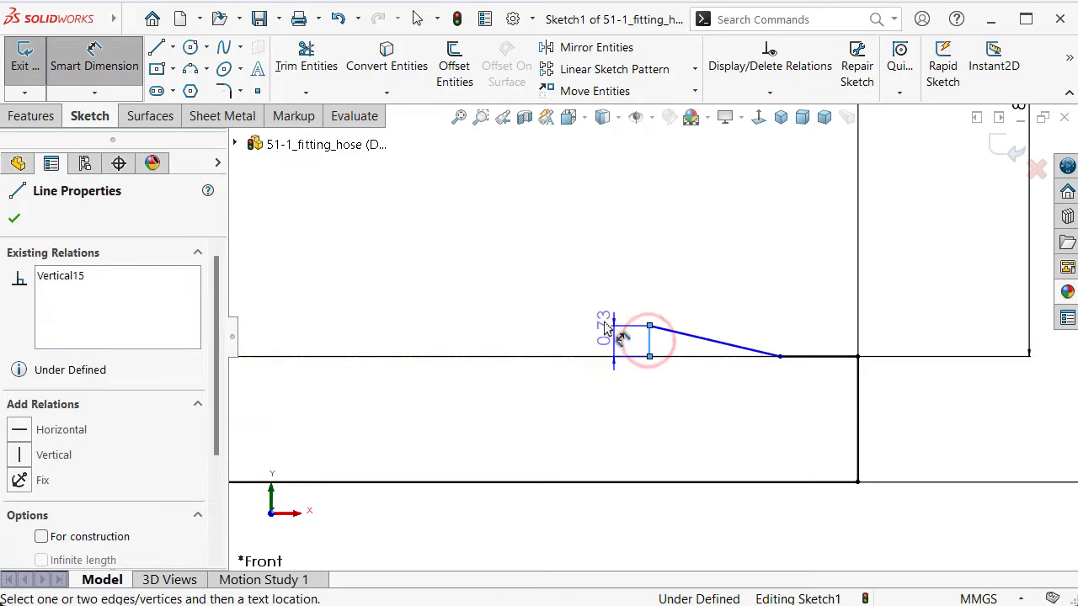
pyautogui.click(597, 324)
pyautogui.write('0')
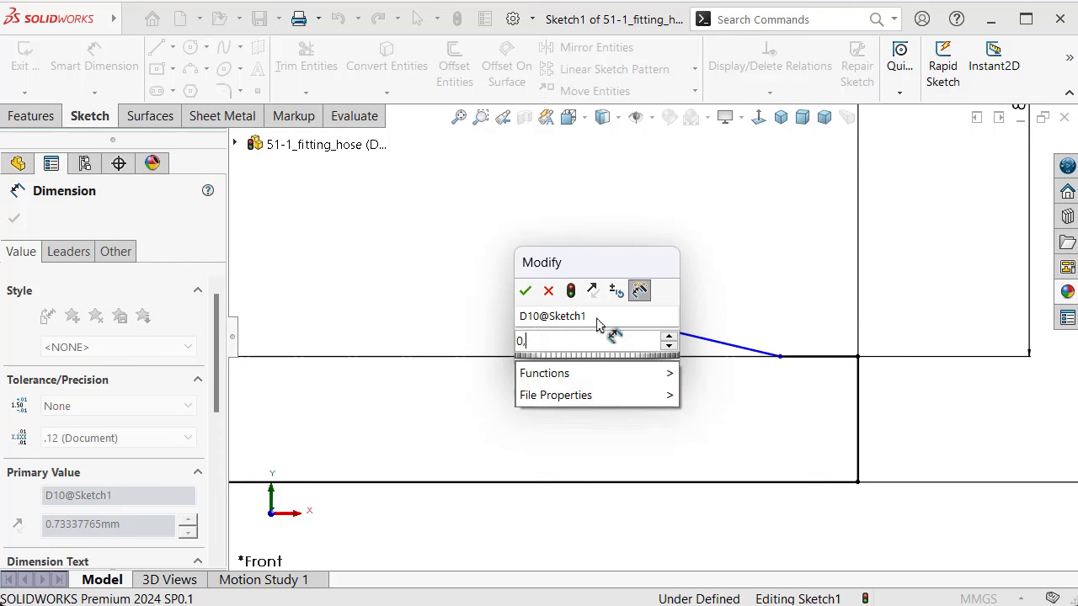
pyautogui.write(',5')
pyautogui.press('Return')
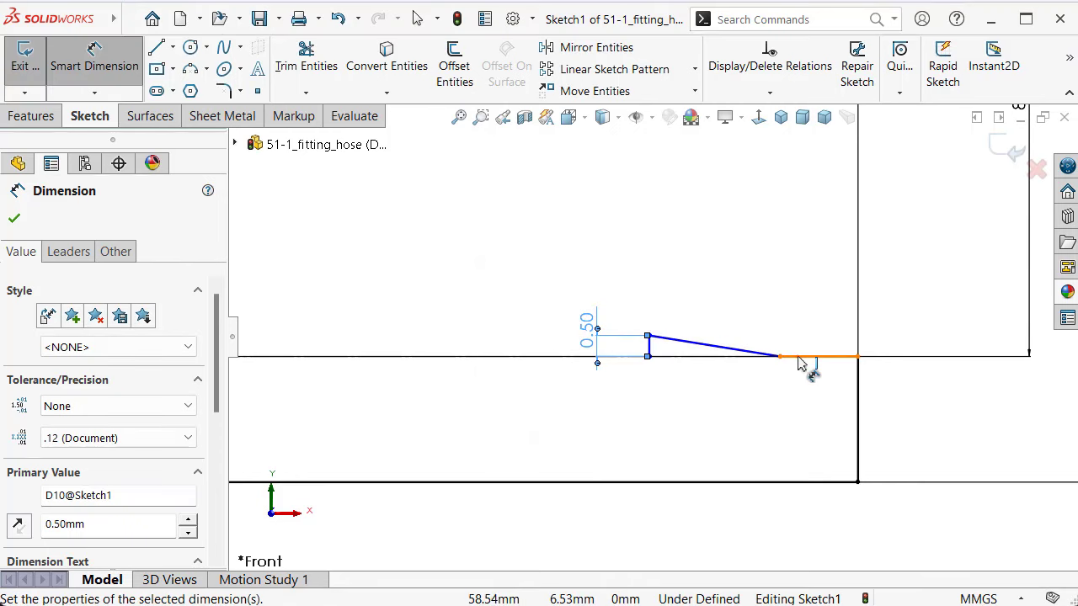
pyautogui.click(799, 357)
pyautogui.click(824, 308)
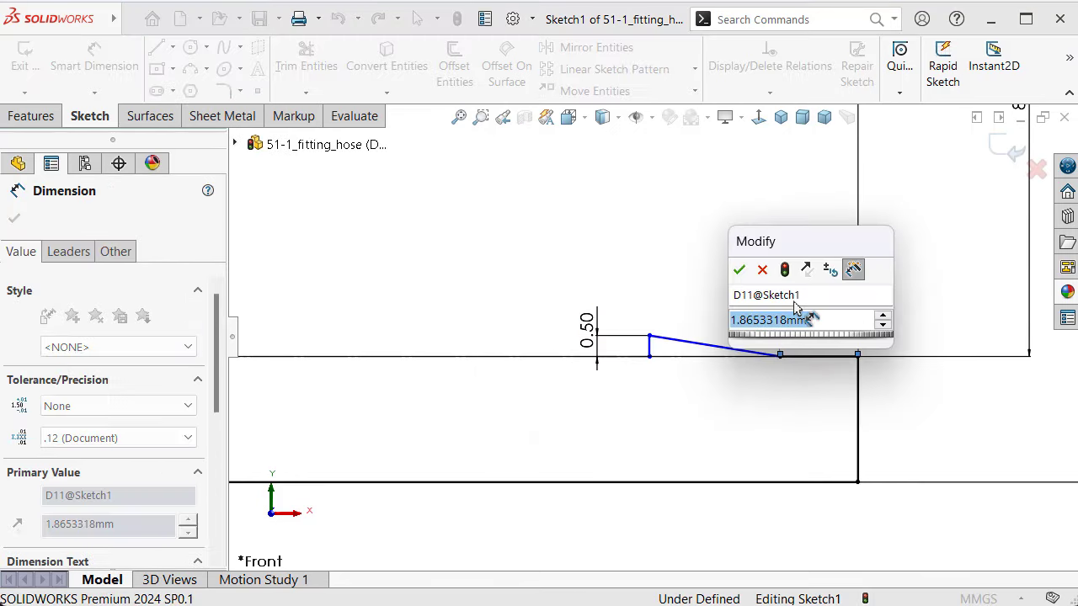
pyautogui.write('2')
pyautogui.press('Return')
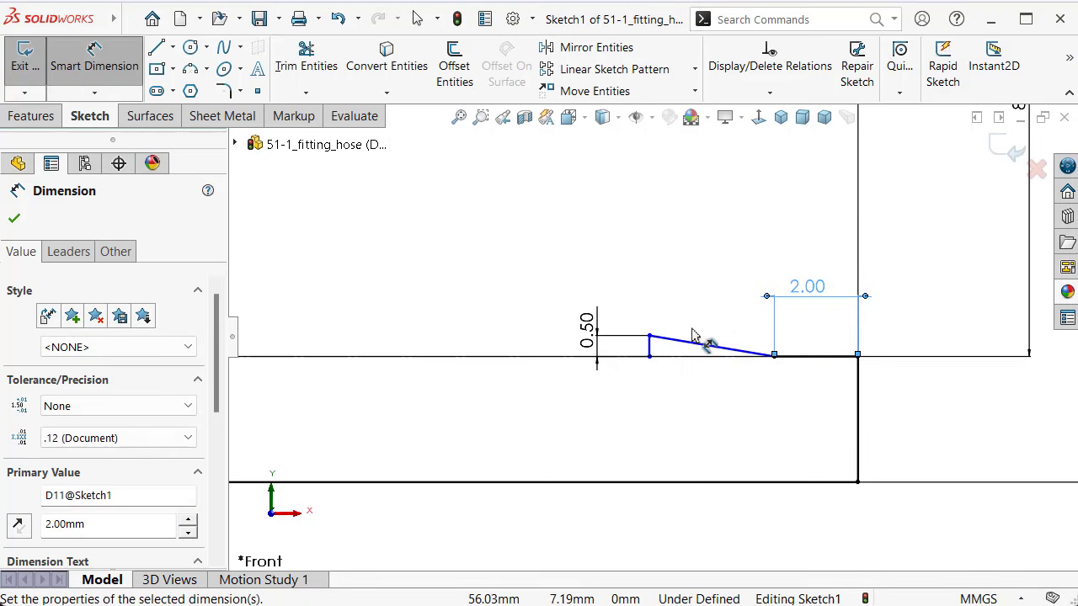
pyautogui.click(695, 345)
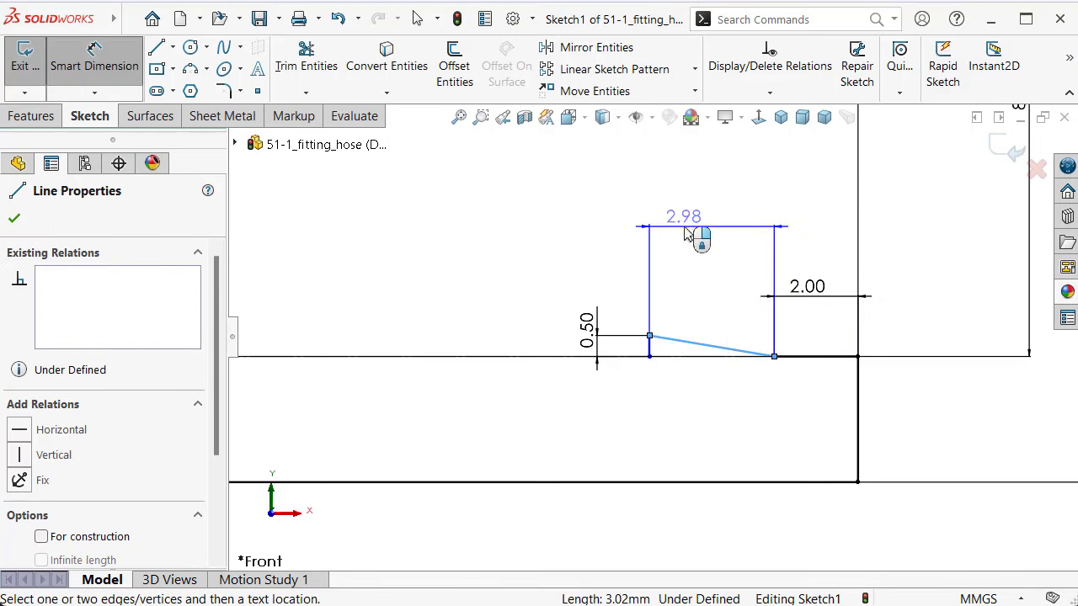
pyautogui.click(686, 233)
pyautogui.write('6.5')
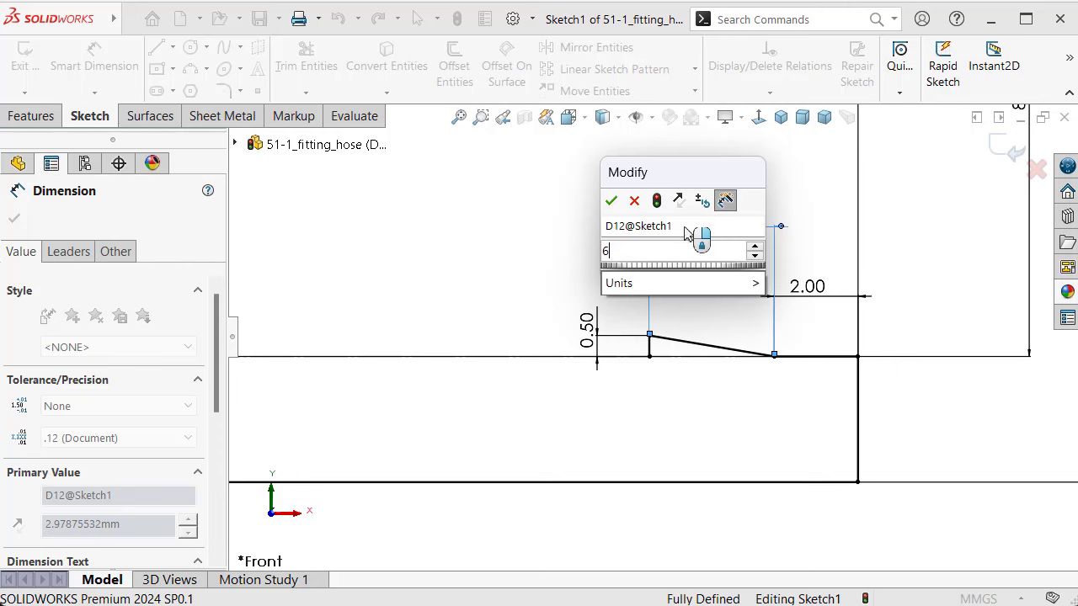
pyautogui.press('Escape')
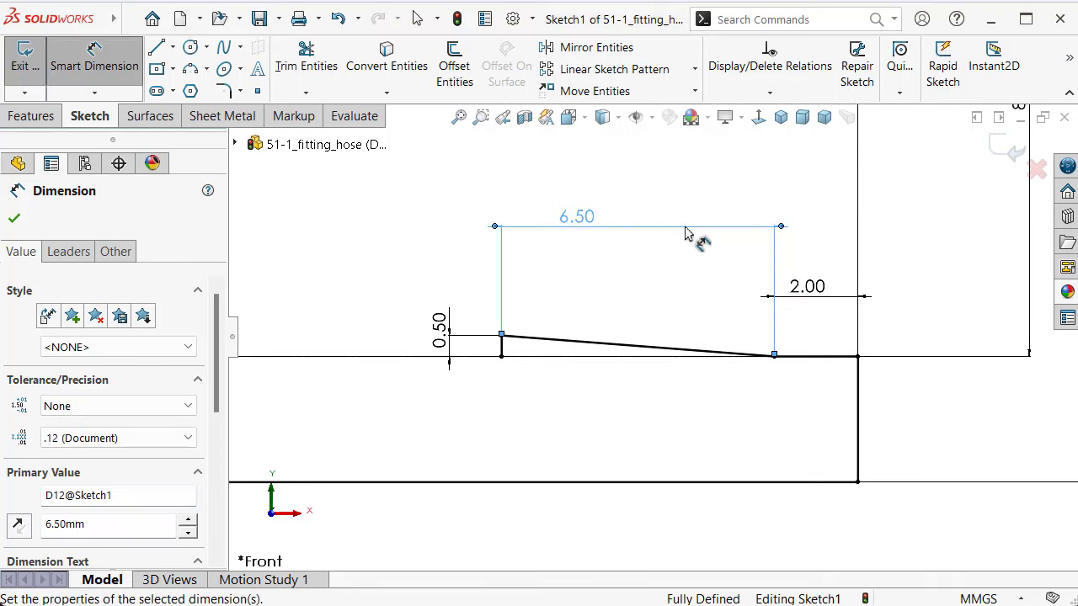
pyautogui.click(409, 252)
# Rearrange the 0.50, 2.00 and 6.50 dimensions into clear positions
pyautogui.scroll(2, 551, 349)
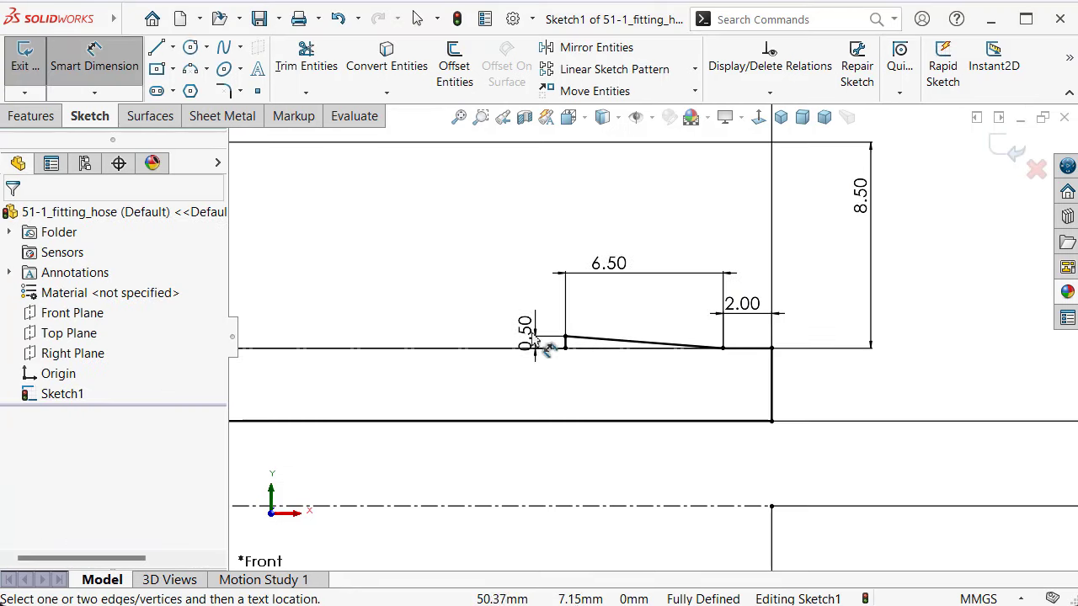
pyautogui.click(526, 328)
pyautogui.moveTo(547, 358); pyautogui.dragTo(581, 383)
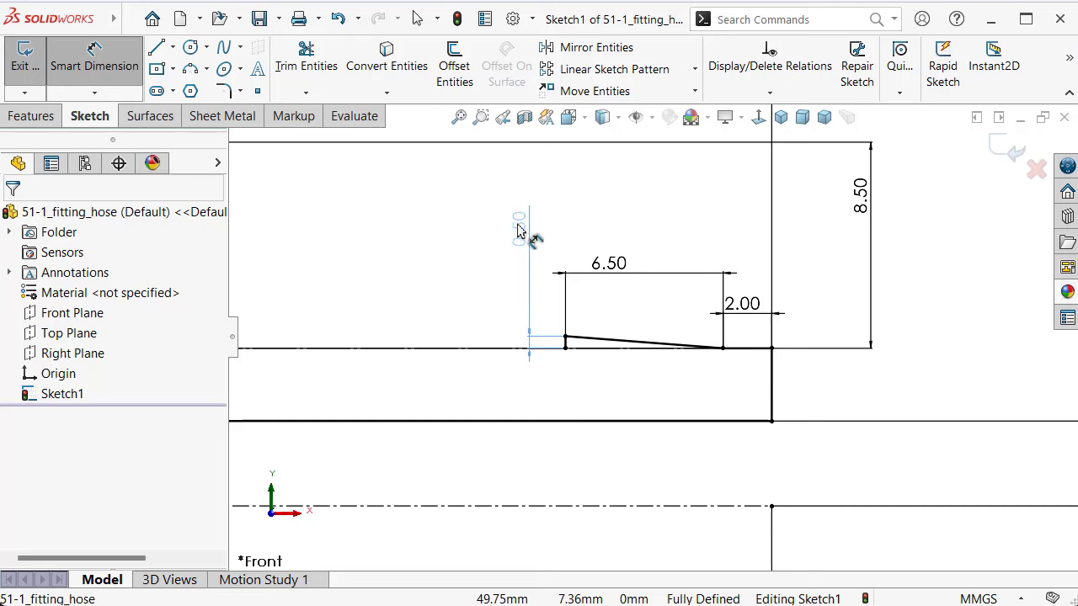
pyautogui.moveTo(519, 231); pyautogui.dragTo(863, 359)
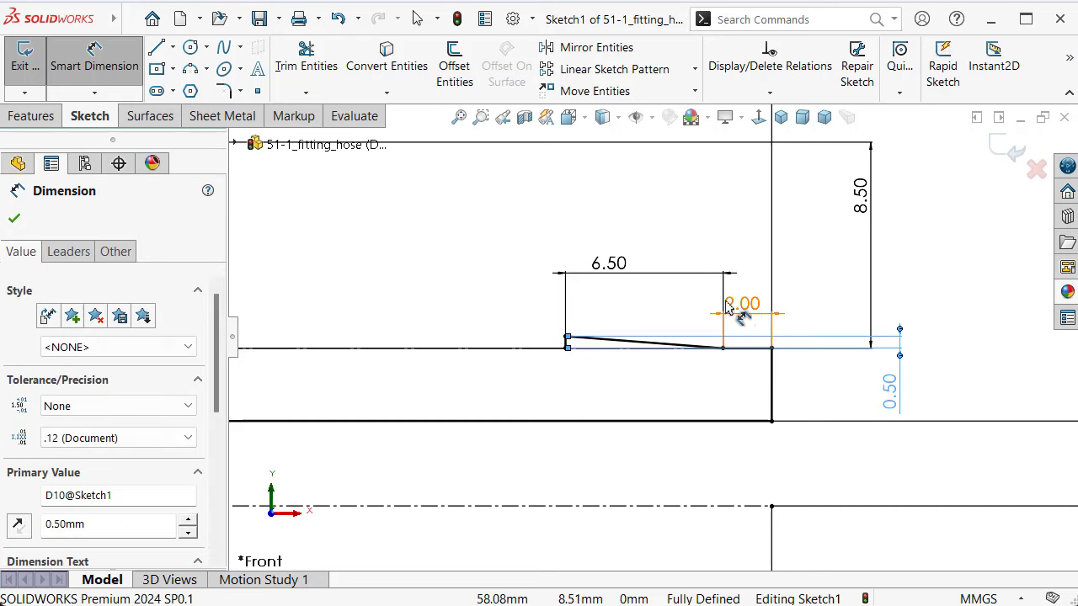
pyautogui.moveTo(741, 305); pyautogui.dragTo(821, 296)
pyautogui.moveTo(632, 257)
pyautogui.mouseDown()
pyautogui.moveTo(662, 257)
pyautogui.moveTo(653, 254)
pyautogui.mouseUp()
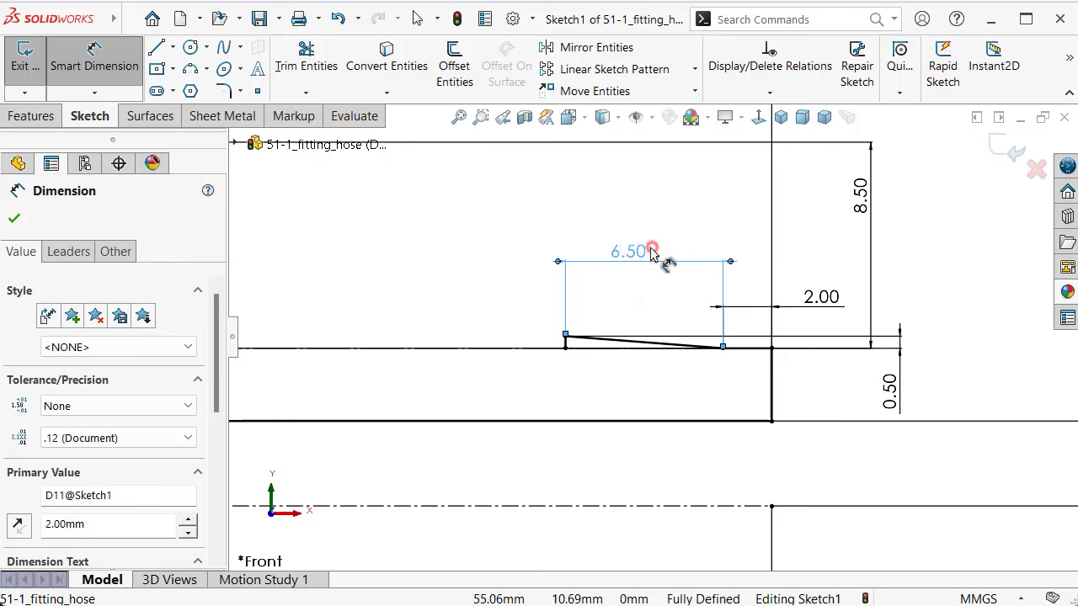
pyautogui.click(486, 261)
pyautogui.scroll(2, 493, 250)
pyautogui.scroll(2, 522, 294)
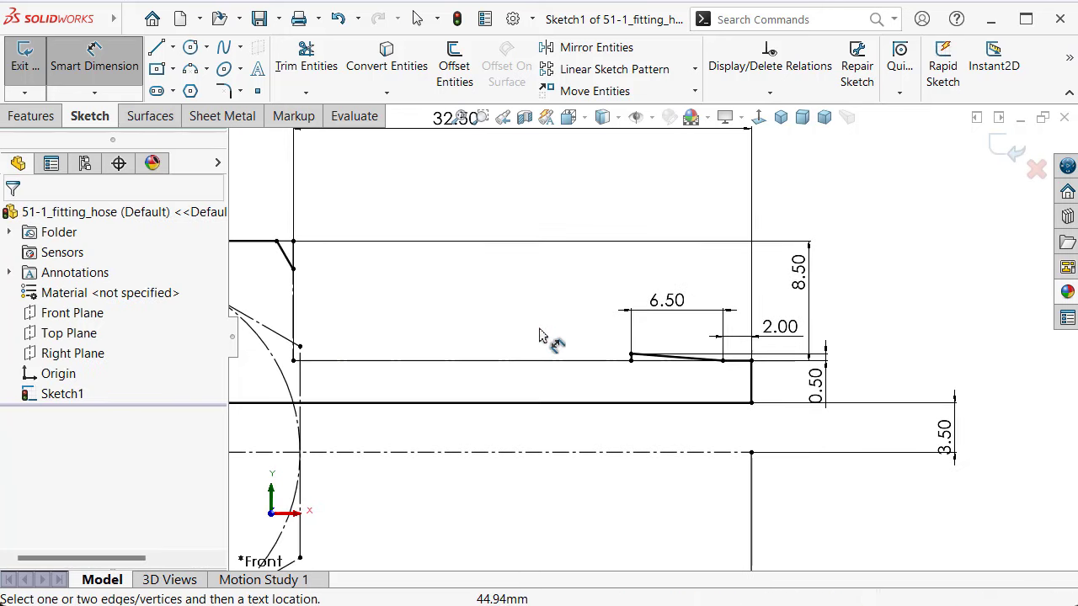
pyautogui.scroll(1, 505, 337)
pyautogui.scroll(-1, 463, 344)
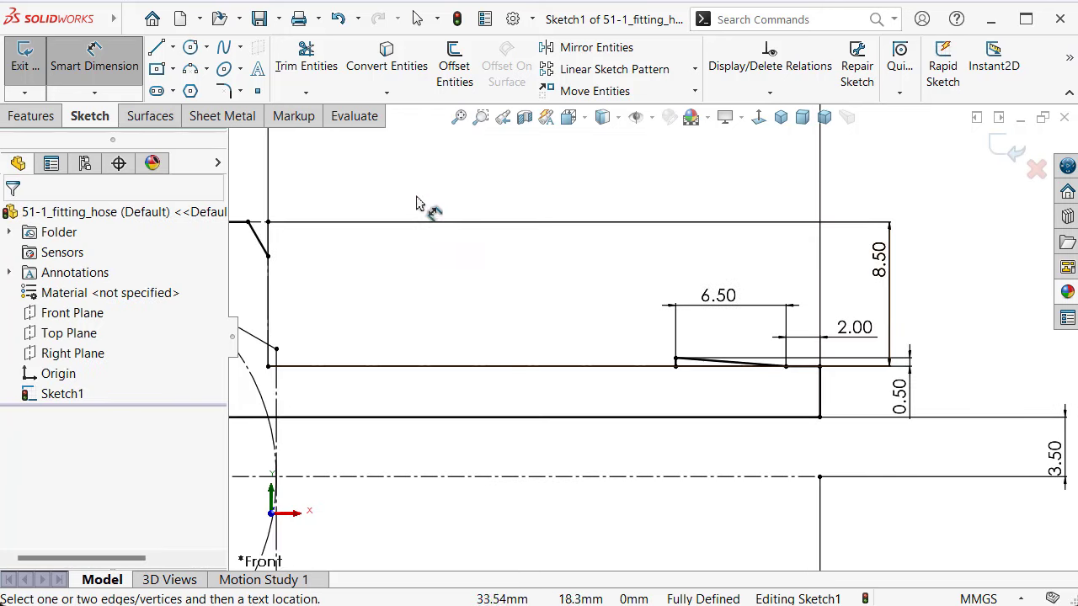
pyautogui.scroll(2, 416, 198)
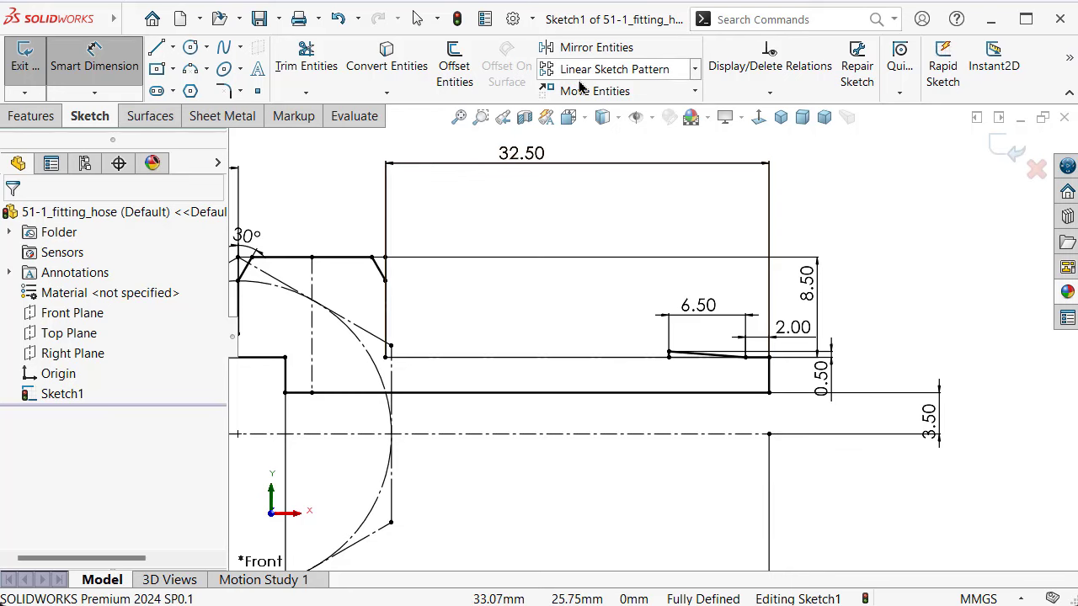
# Linear-pattern the sloped and vertical tooth lines leftward as 3 instances at 6.5 mm spacing
pyautogui.click(580, 69)
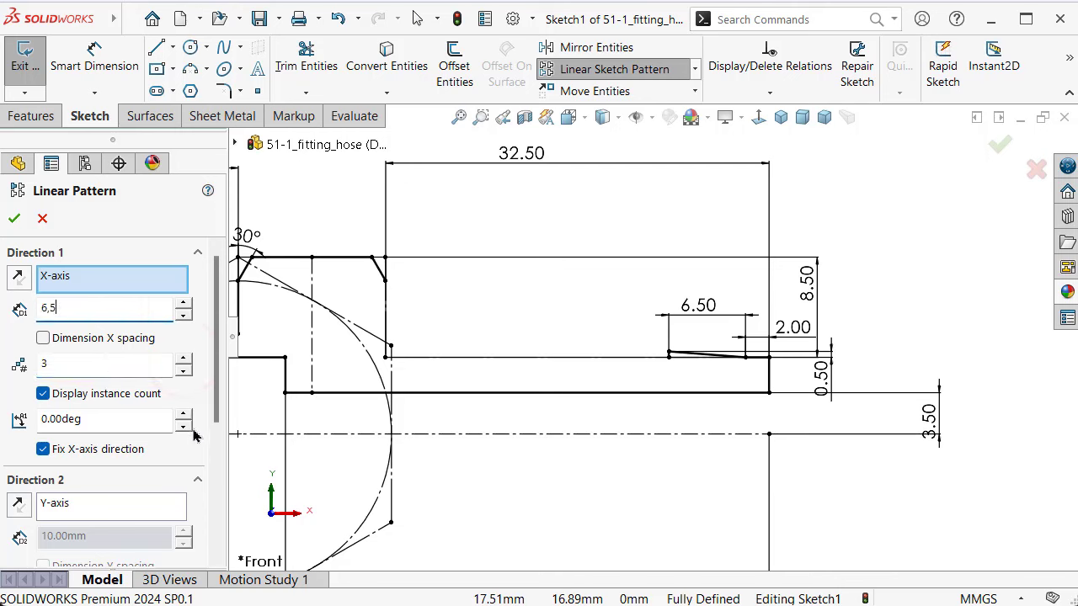
pyautogui.moveTo(212, 402); pyautogui.dragTo(133, 523)
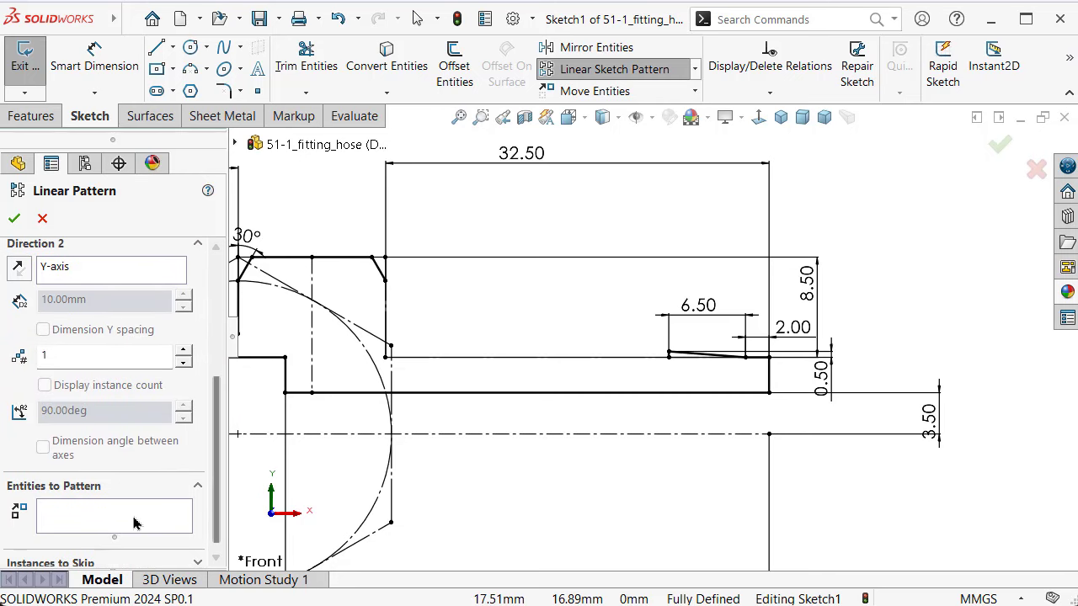
pyautogui.click(131, 523)
pyautogui.scroll(-3, 716, 404)
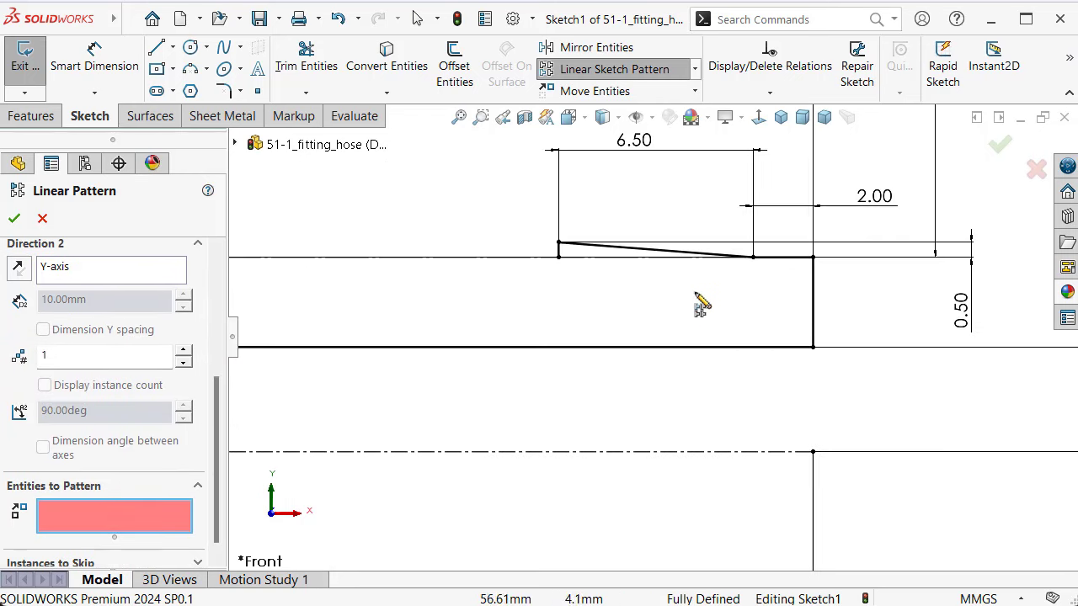
pyautogui.click(674, 250)
pyautogui.click(560, 252)
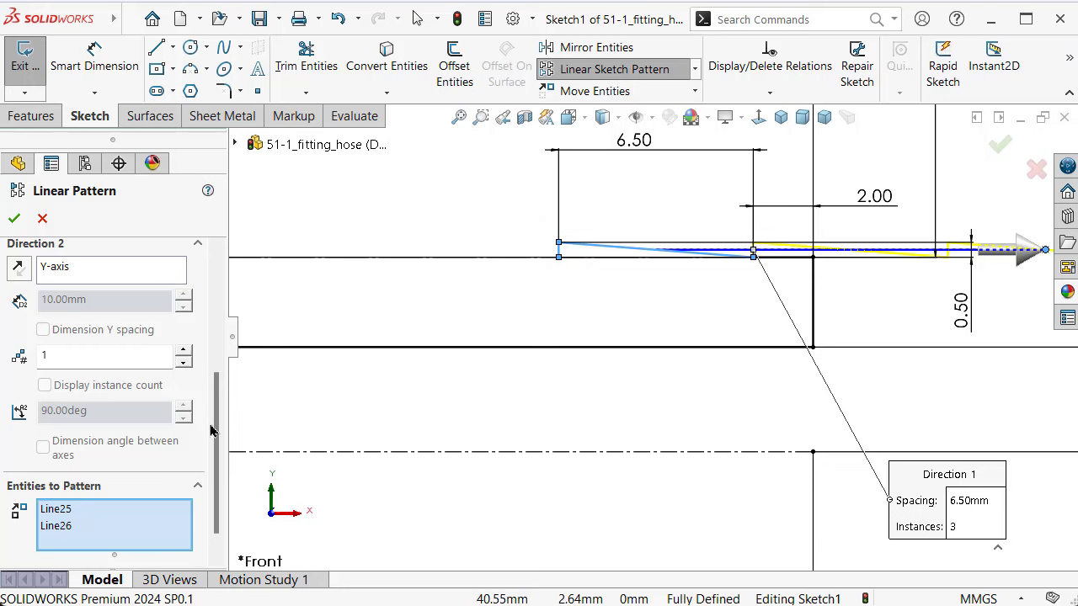
pyautogui.moveTo(210, 430); pyautogui.dragTo(213, 293)
pyautogui.click(18, 278)
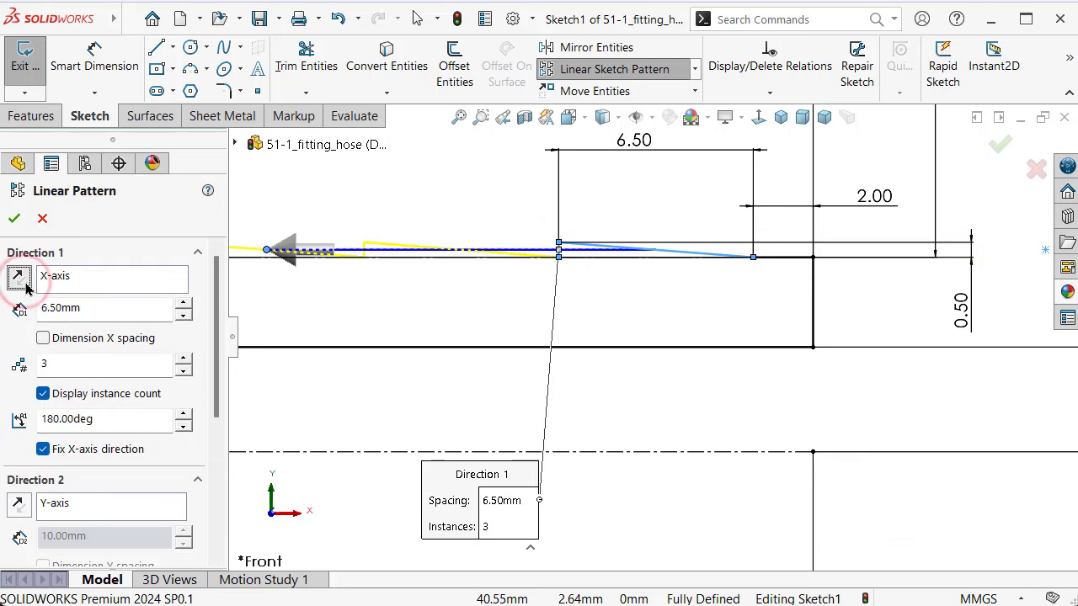
pyautogui.click(16, 219)
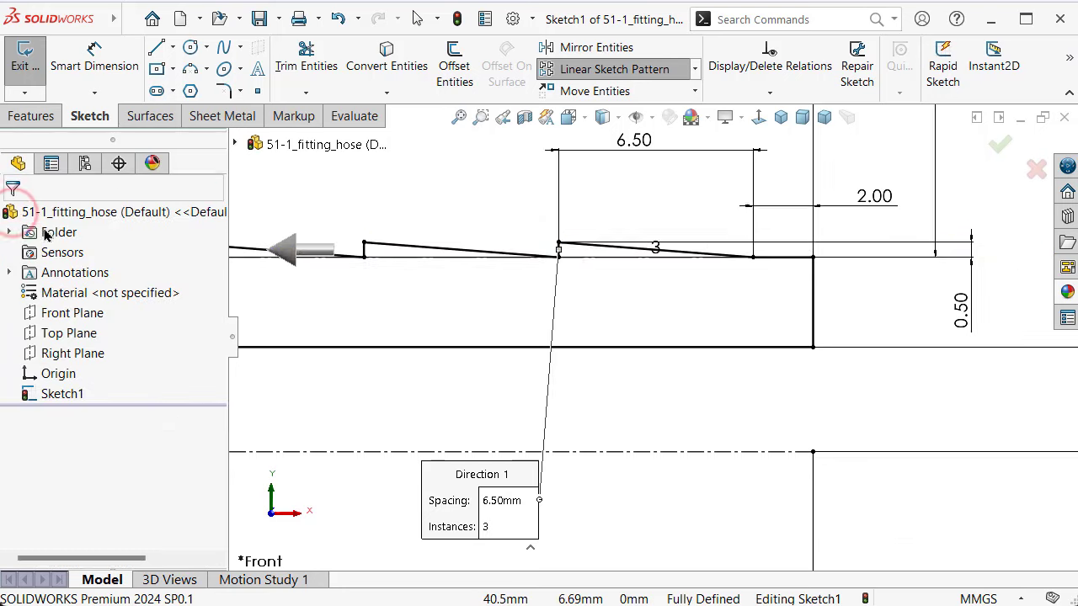
pyautogui.scroll(3, 349, 236)
pyautogui.scroll(-1, 385, 304)
# Draw a sloped line from the last tooth to the shoulder, closing at the chamfer endpoint
pyautogui.scroll(-1, 386, 303)
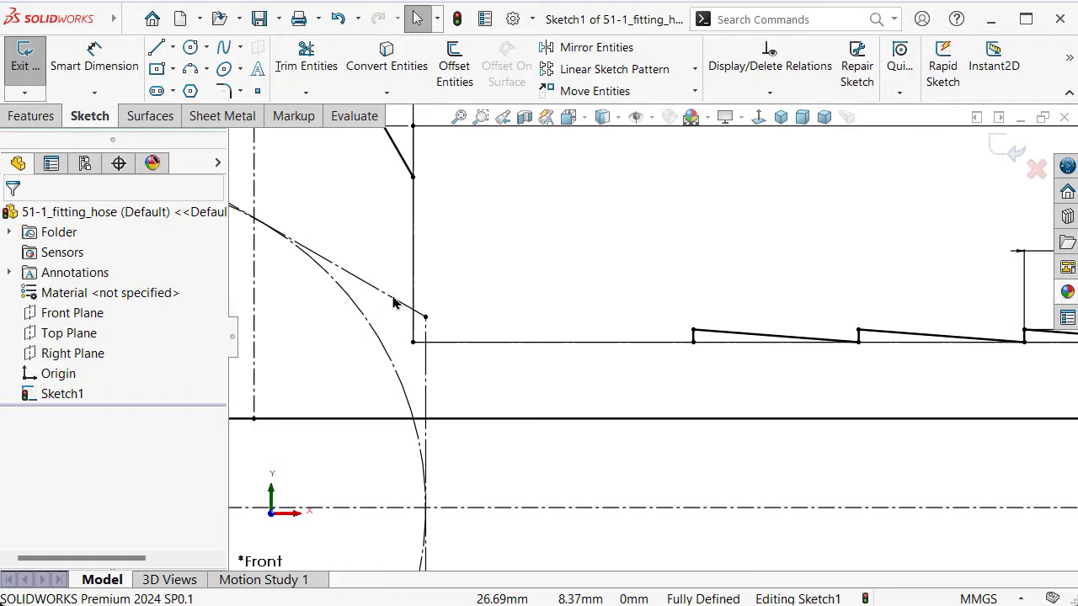
pyautogui.scroll(-1, 387, 303)
pyautogui.scroll(-1, 392, 303)
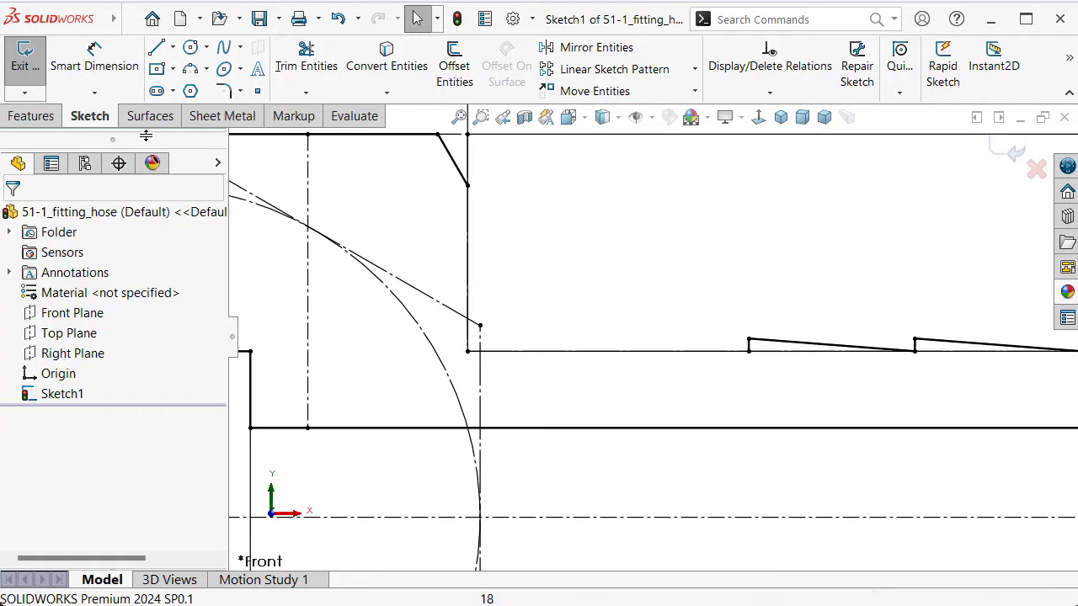
pyautogui.click(155, 47)
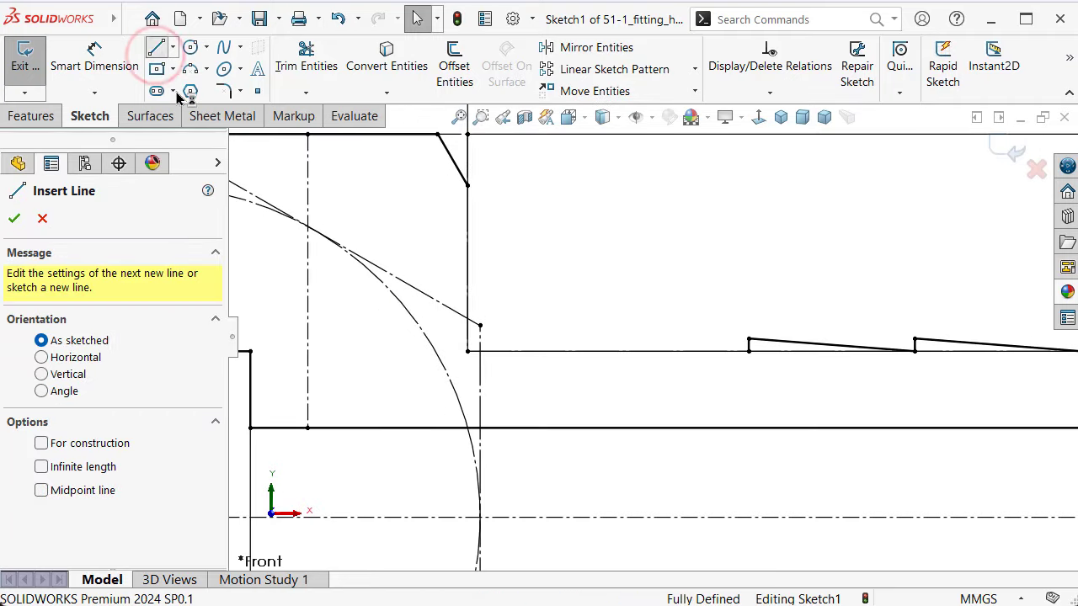
pyautogui.click(748, 352)
pyautogui.scroll(-1, 472, 320)
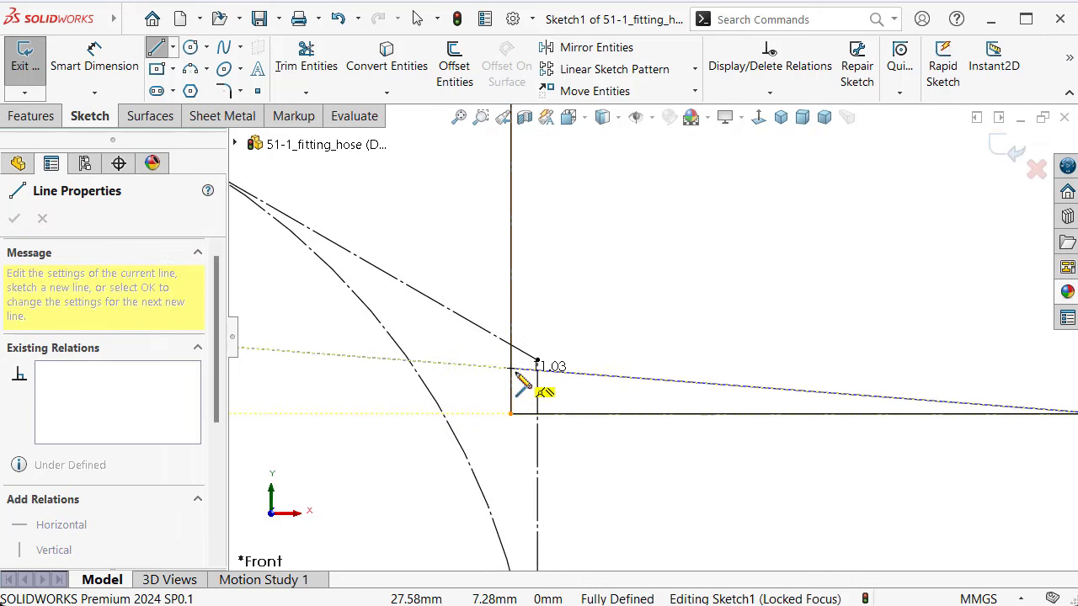
pyautogui.scroll(-2, 522, 387)
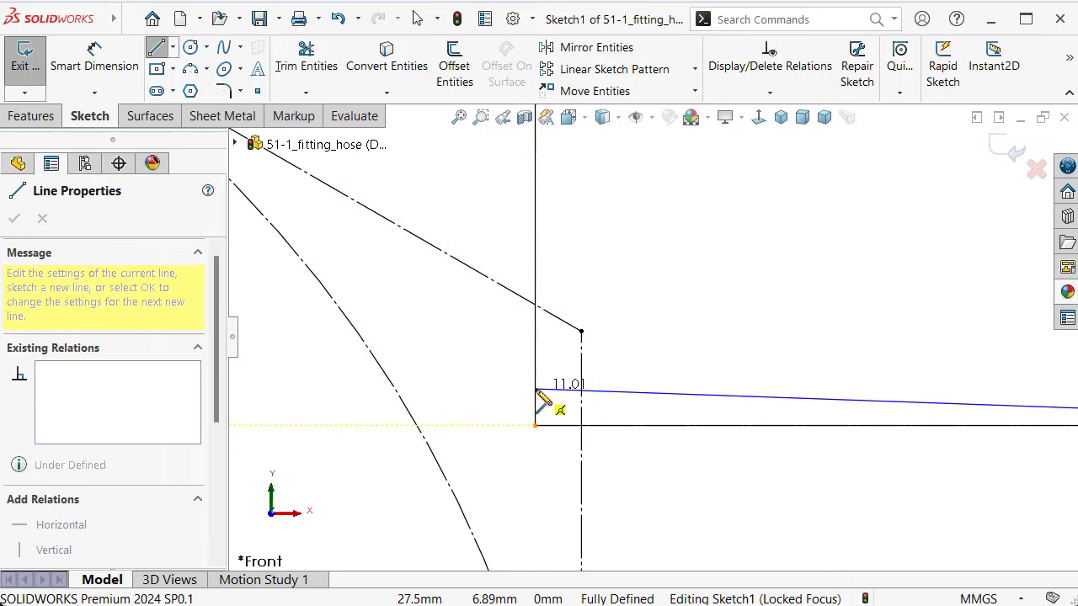
pyautogui.click(535, 388)
pyautogui.scroll(1, 576, 252)
pyautogui.scroll(1, 598, 219)
pyautogui.scroll(1, 619, 204)
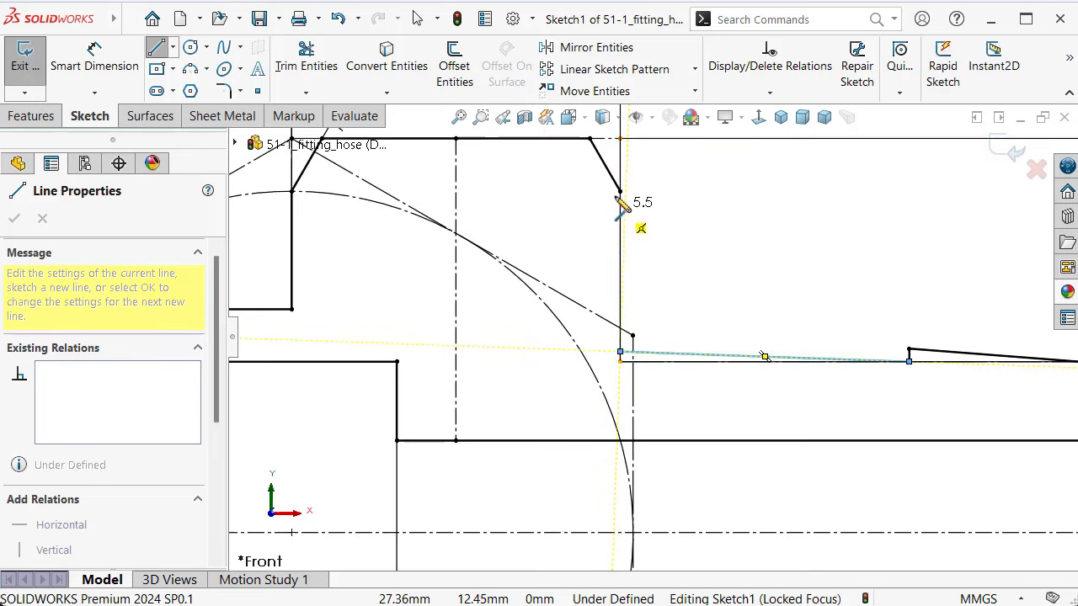
pyautogui.click(620, 193)
pyautogui.press('Escape')
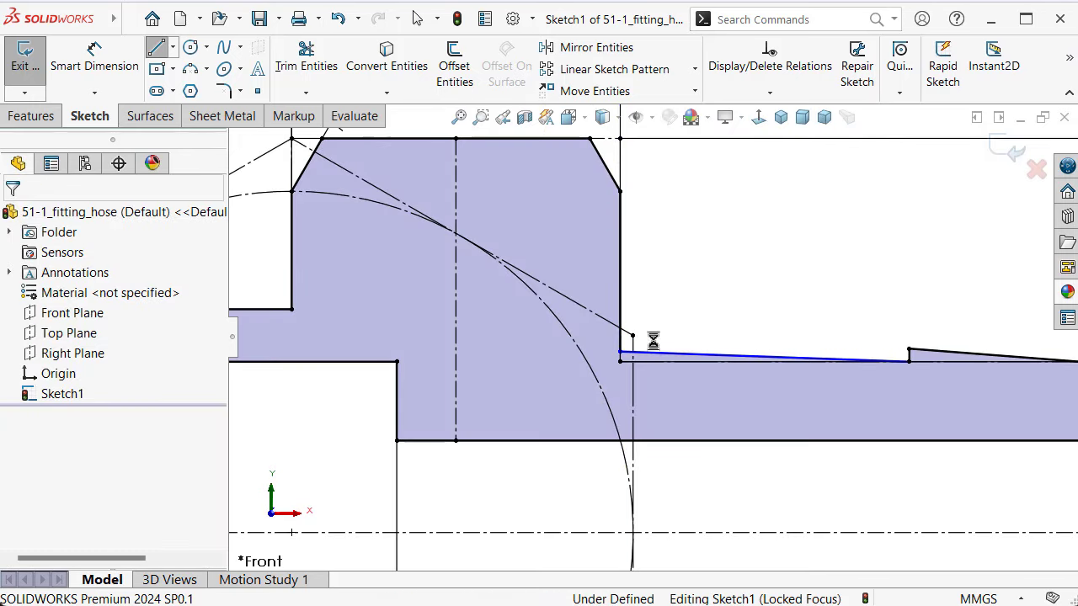
# Make the new line's end point horizontal with a tooth tip point, fully defining the sketch
pyautogui.click(624, 352)
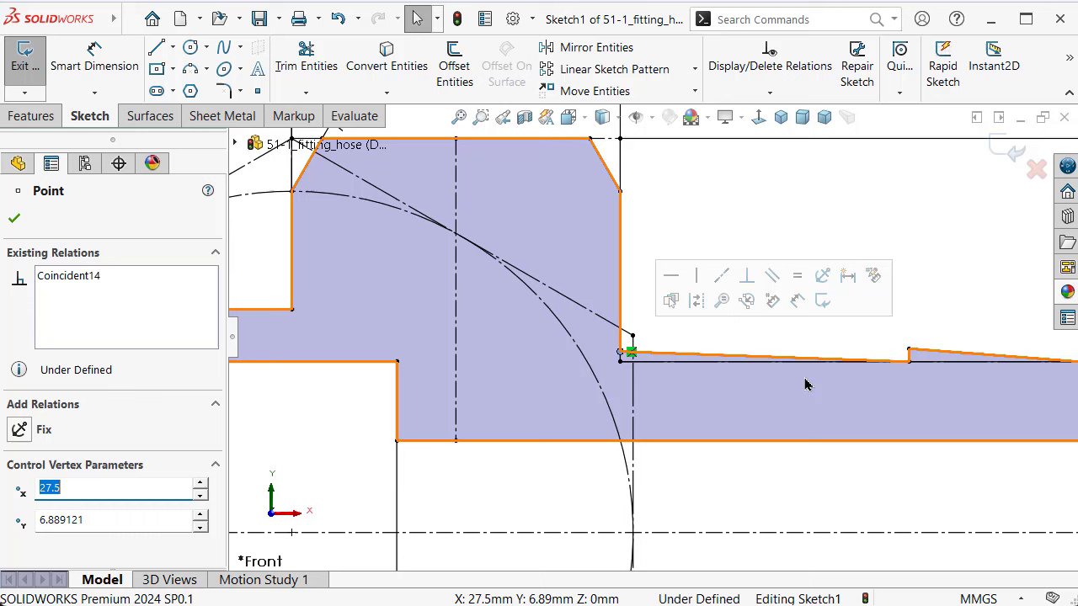
pyautogui.keyDown('ctrl'); pyautogui.click(909, 350); pyautogui.keyUp('ctrl')
pyautogui.click(956, 273)
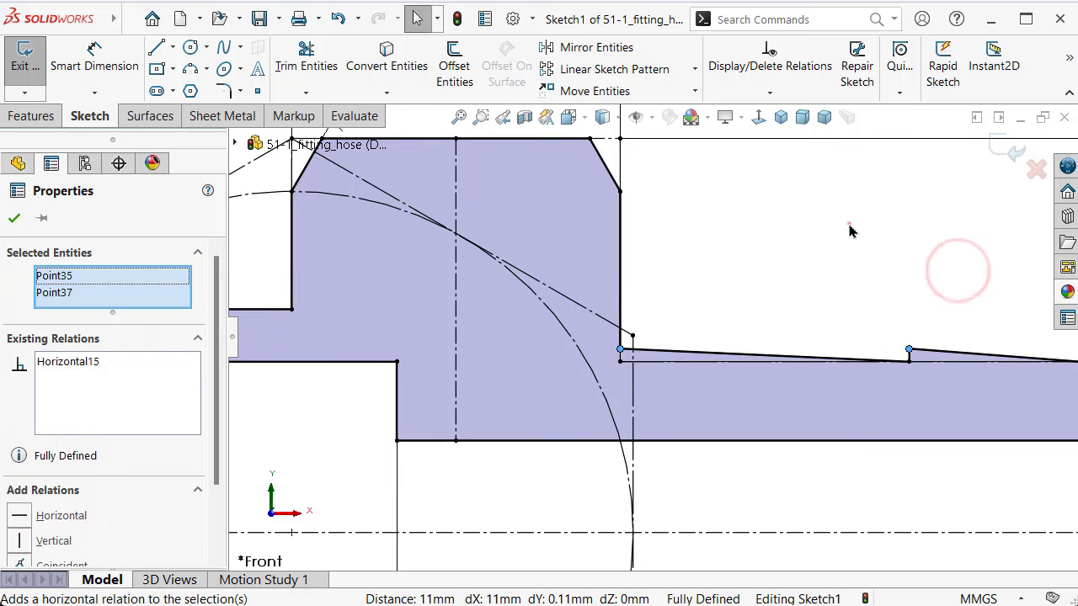
pyautogui.click(848, 226)
pyautogui.scroll(5, 842, 337)
pyautogui.scroll(-4, 741, 356)
pyautogui.scroll(-3, 716, 357)
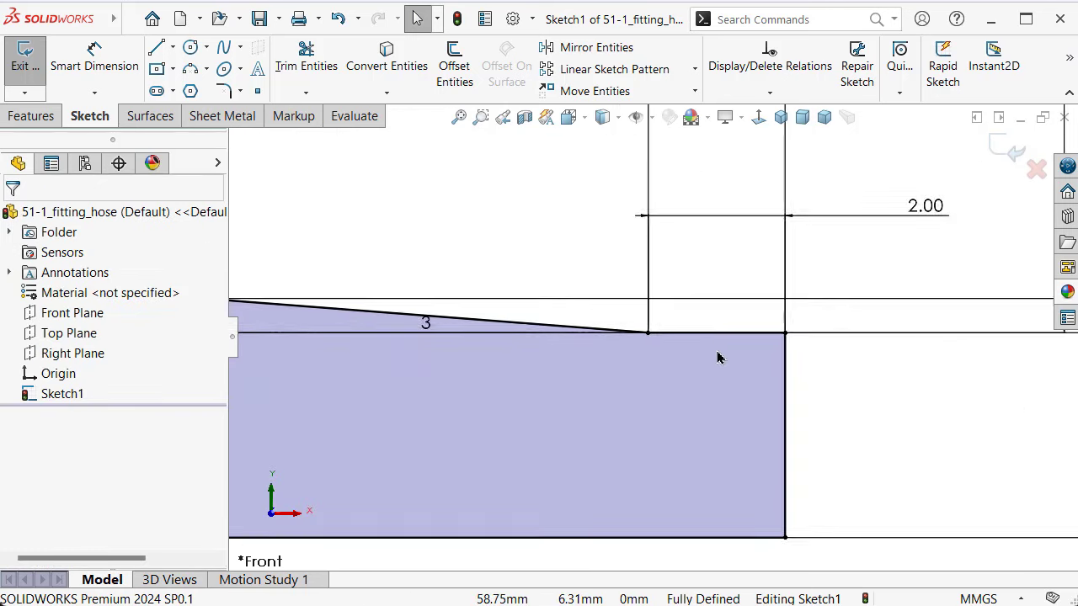
pyautogui.scroll(-2, 717, 356)
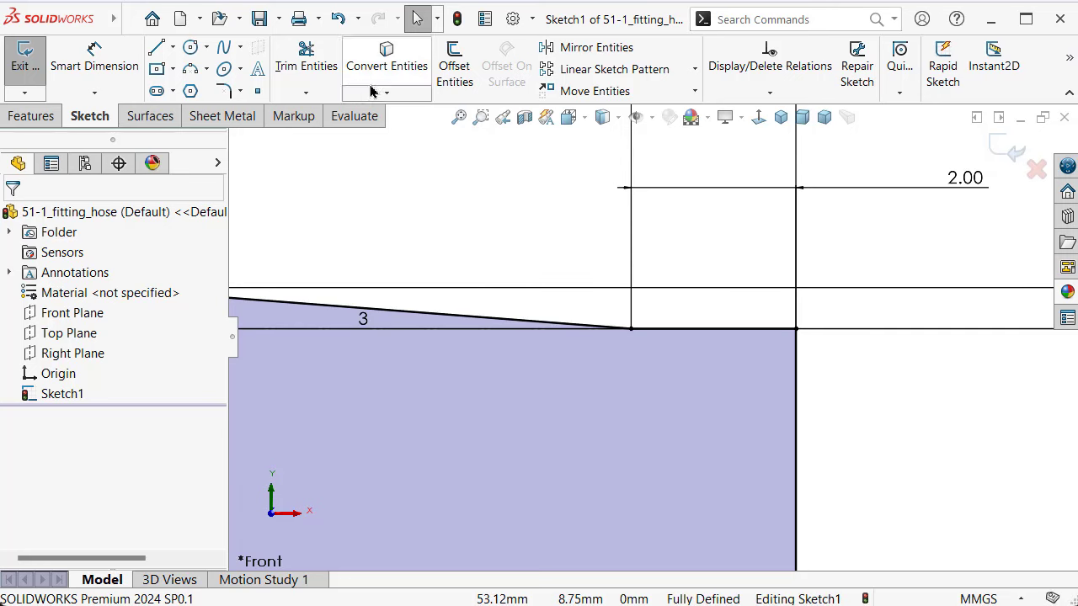
# Chamfer the barb-end sketch corner with angle-distance 1.95 mm at 10°
pyautogui.click(242, 93)
pyautogui.click(241, 137)
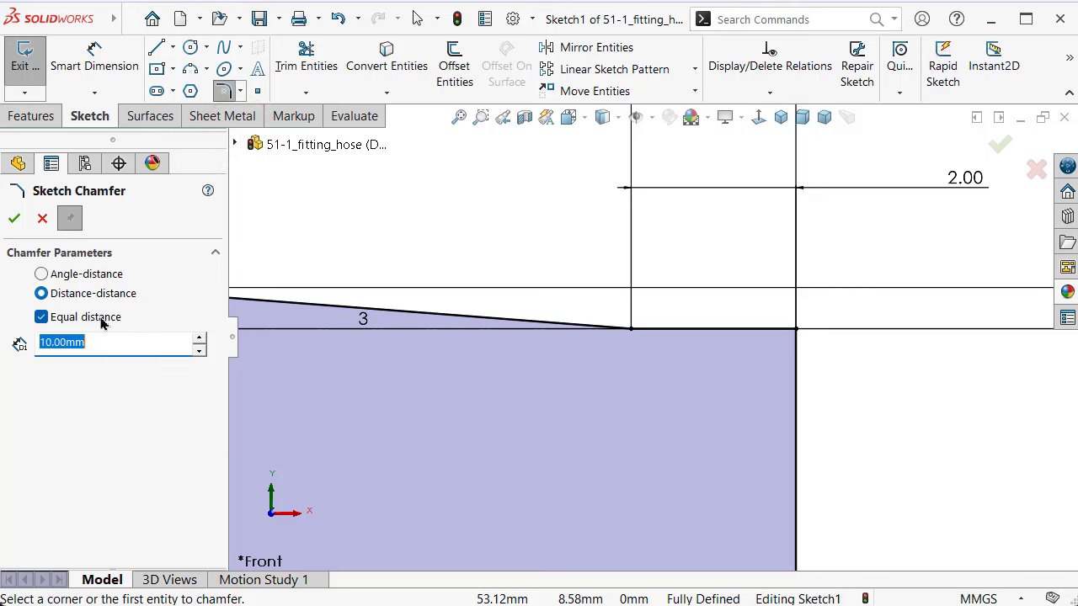
pyautogui.click(40, 274)
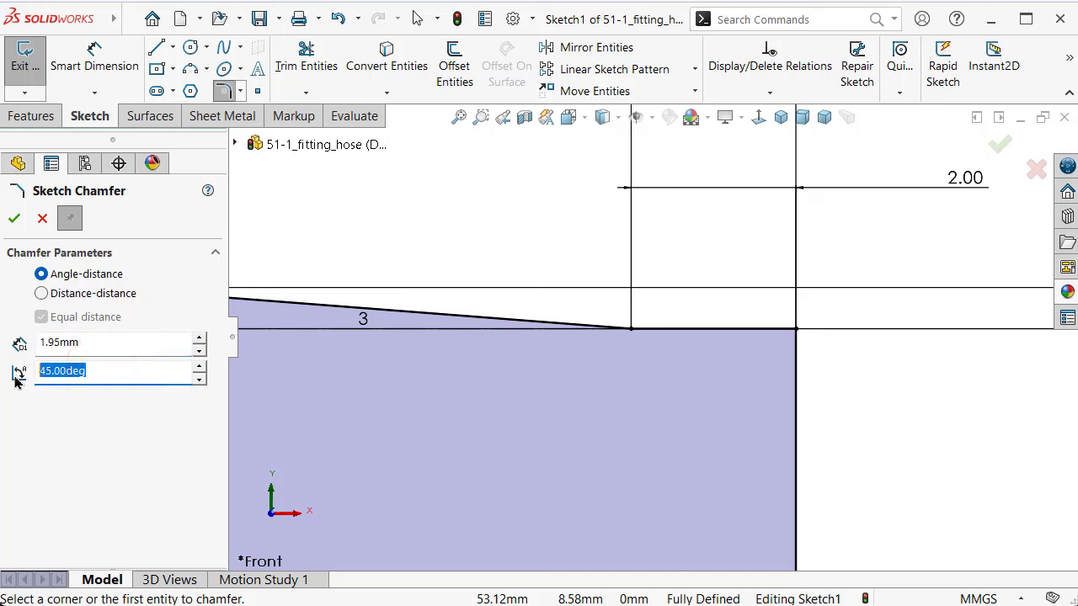
pyautogui.click(799, 332)
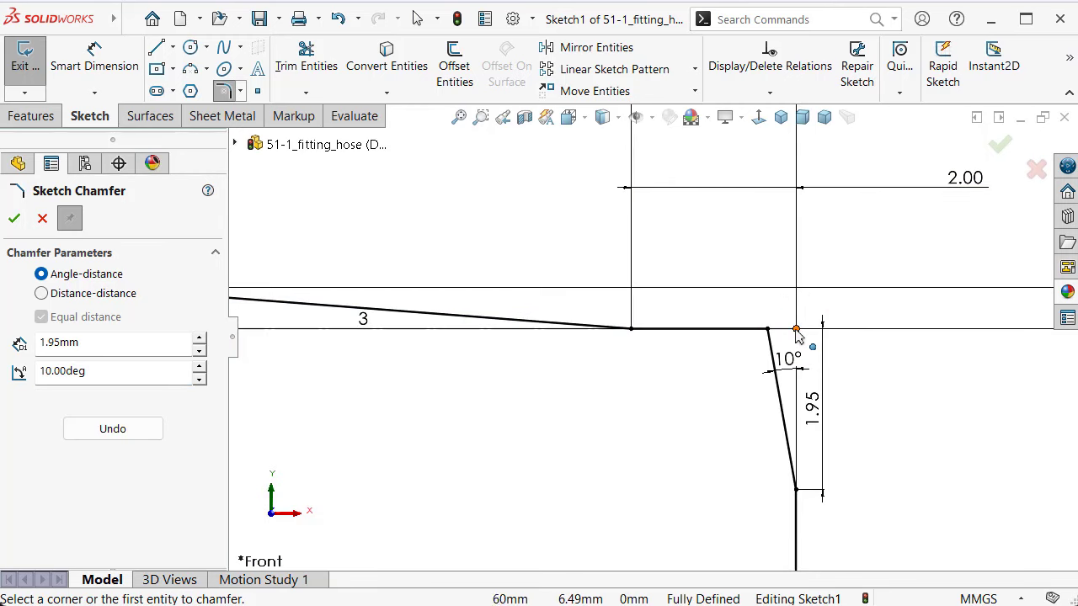
pyautogui.scroll(-1, 722, 324)
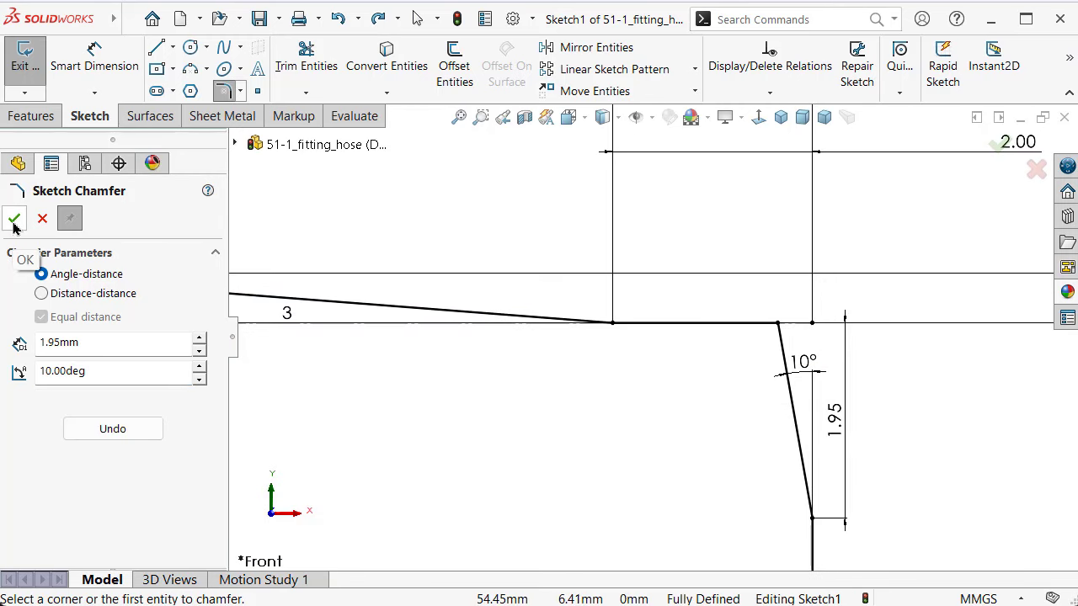
pyautogui.click(13, 220)
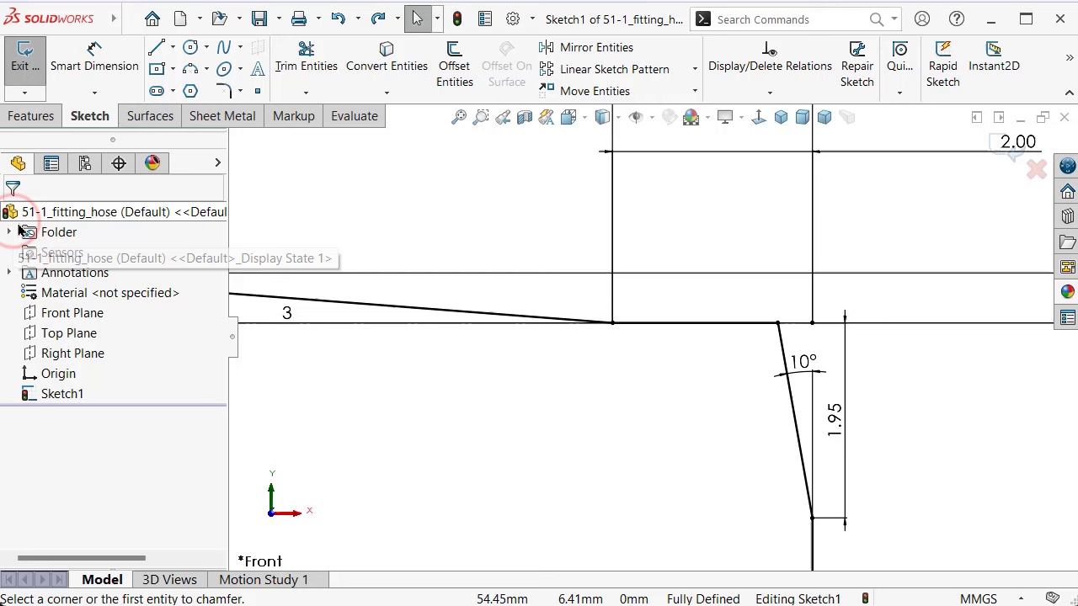
# Delete the existing 10° and 1.95 chamfer dimensions
pyautogui.click(810, 381)
pyautogui.press('Delete')
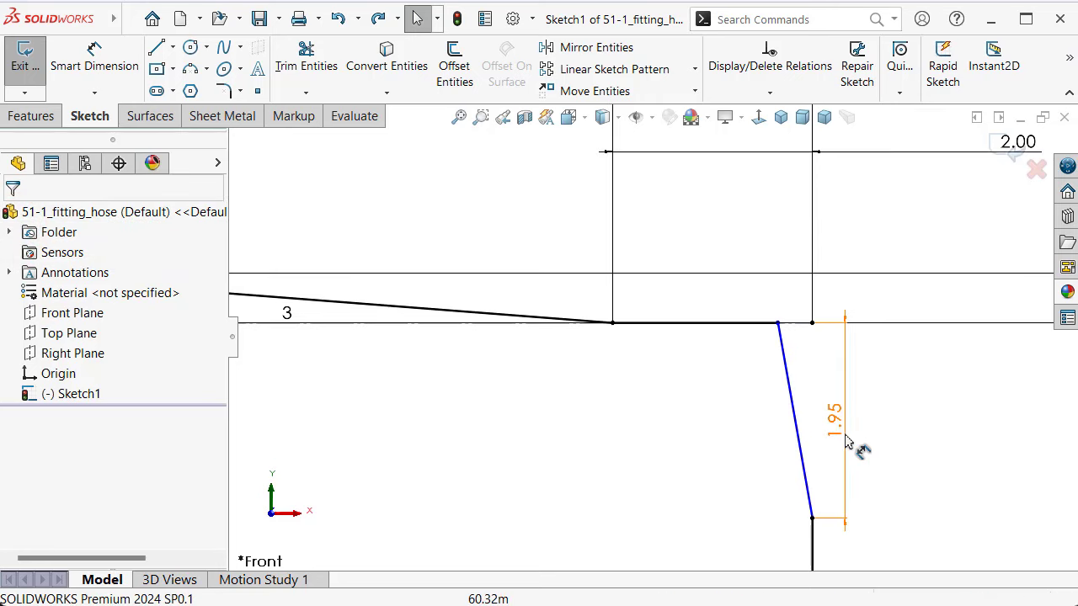
pyautogui.click(837, 433)
pyautogui.press('Delete')
# Dimension the chamfer line with a 1.95 mm horizontal distance and a 10° angle from horizontal
pyautogui.moveTo(918, 477); pyautogui.dragTo(899, 332, button='right')
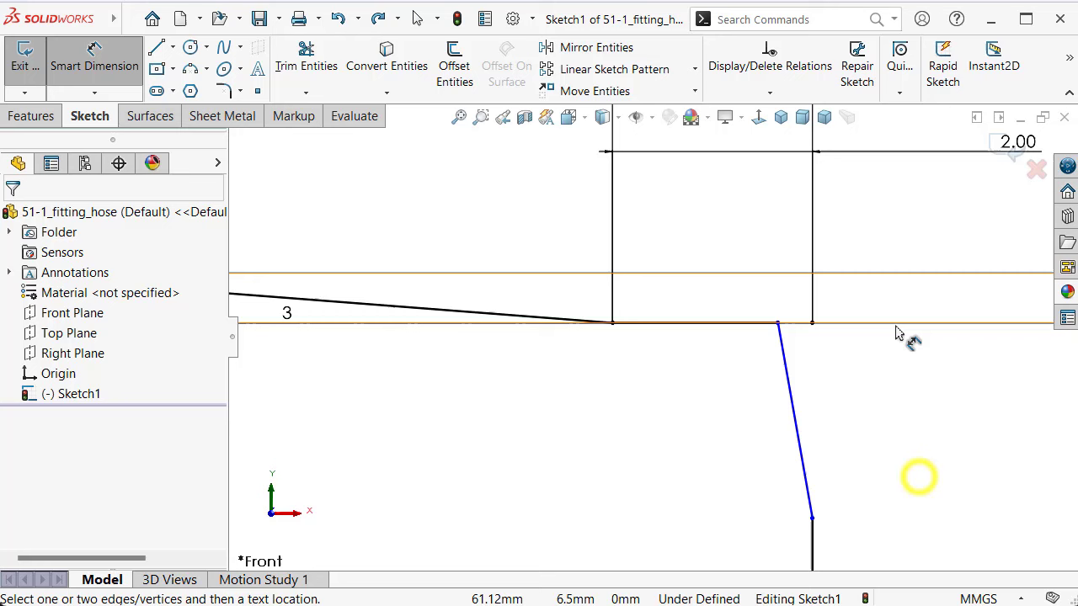
pyautogui.click(777, 324)
pyautogui.click(811, 320)
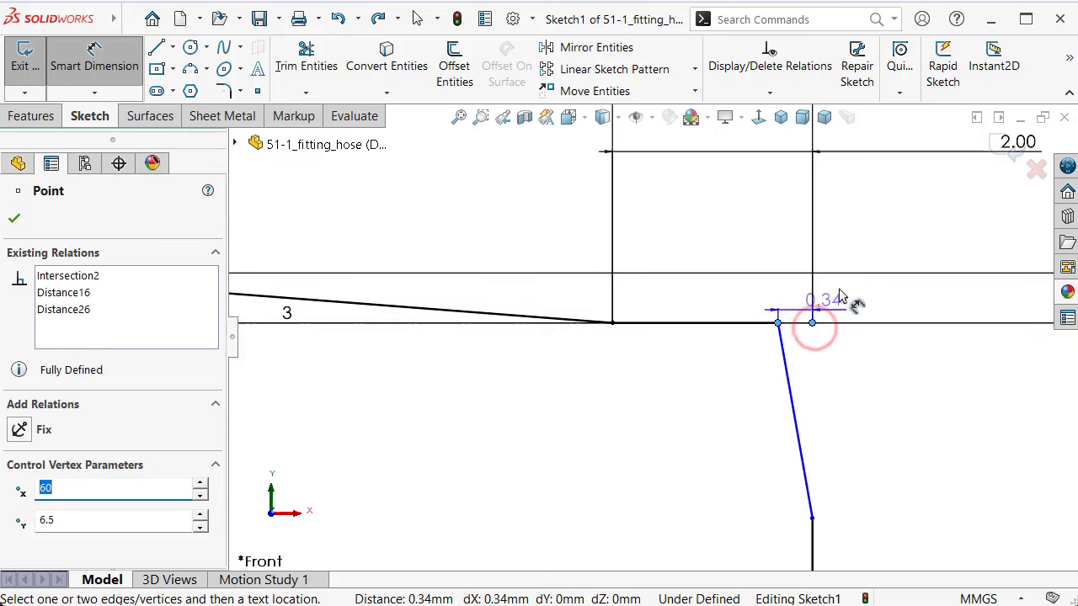
pyautogui.click(766, 242)
pyautogui.write('1')
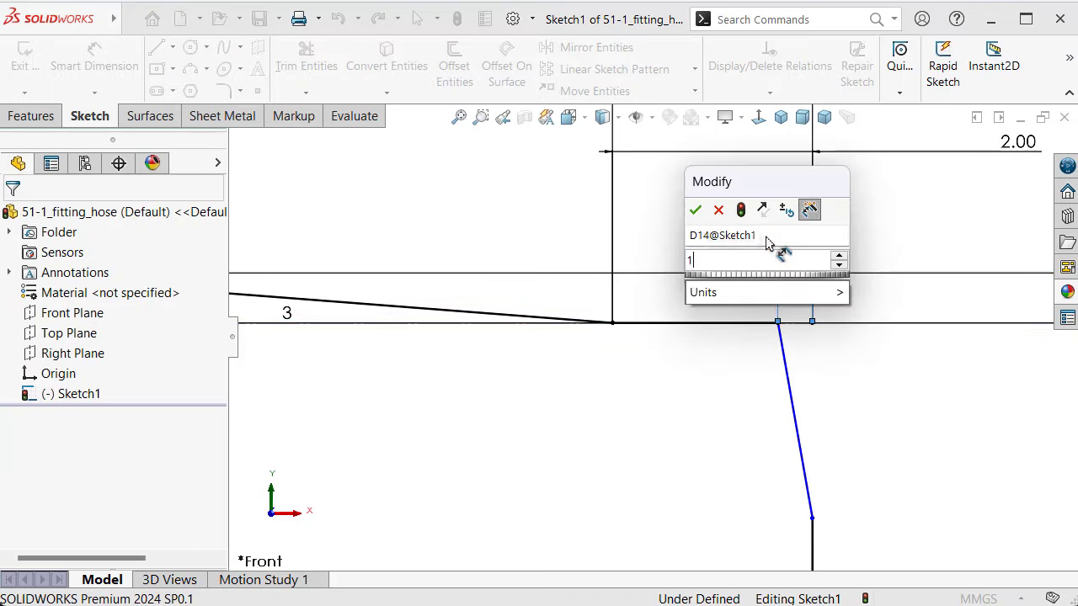
pyautogui.write(',95')
pyautogui.press('Return')
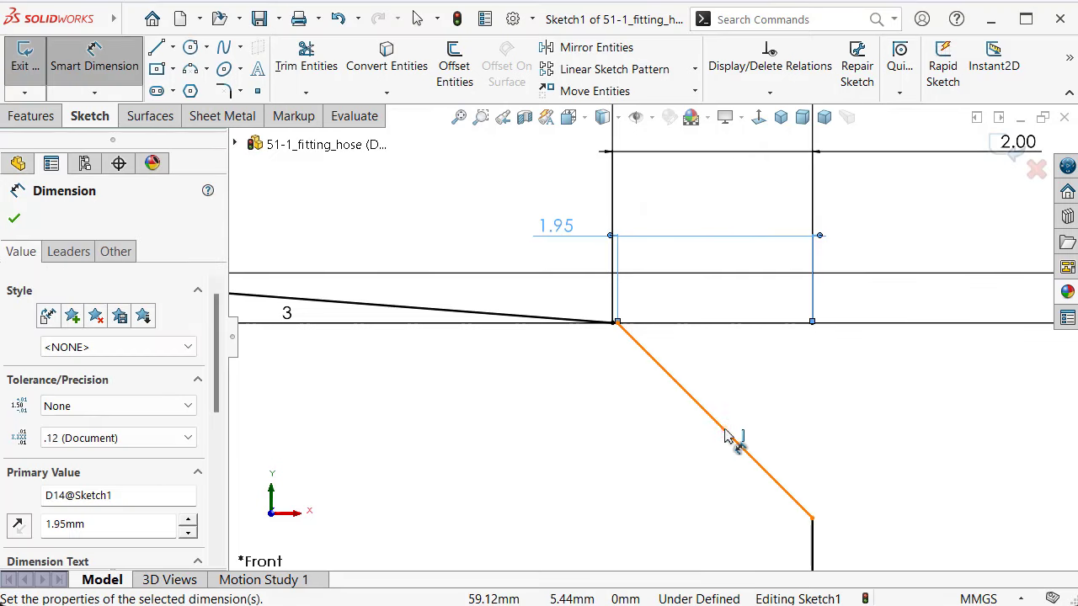
pyautogui.click(726, 436)
pyautogui.click(750, 323)
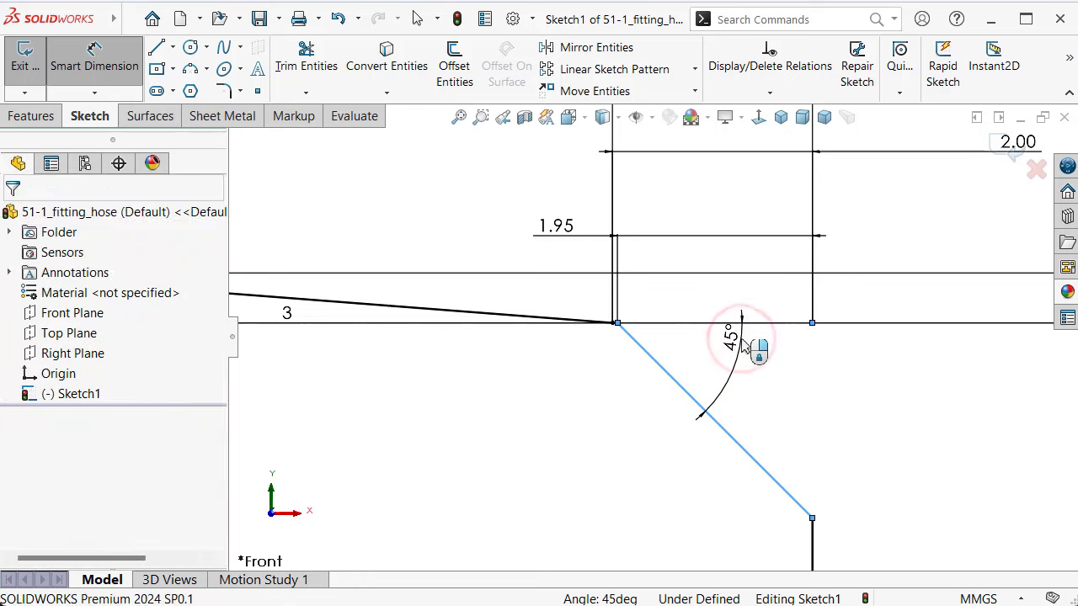
pyautogui.click(745, 345)
pyautogui.write('10')
pyautogui.press('Return')
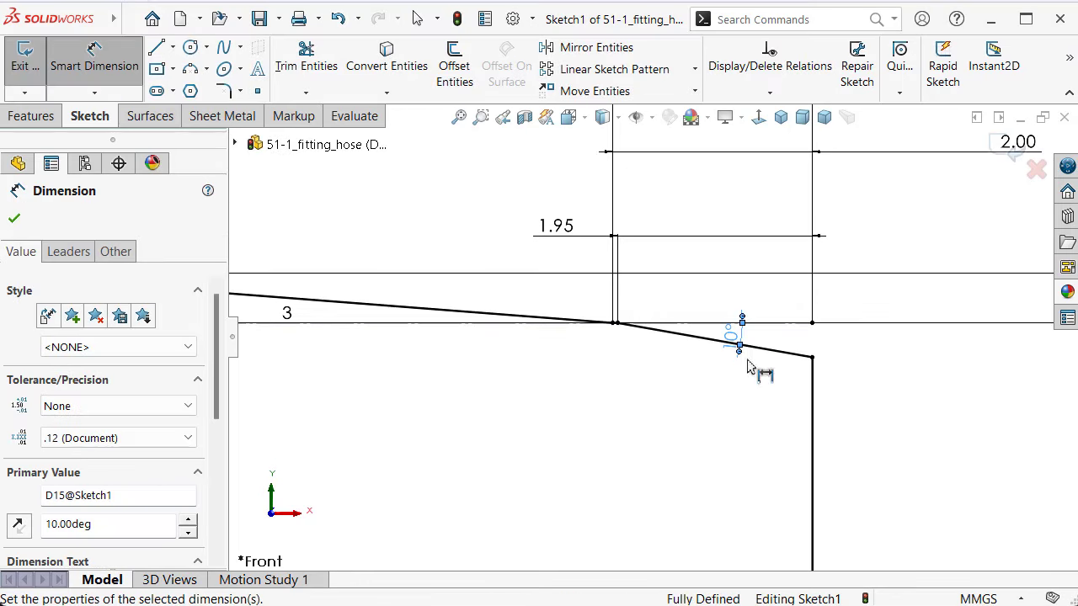
# Move the 1.95 and 10° labels clear of the chamfer edge
pyautogui.click(912, 440)
pyautogui.moveTo(556, 225); pyautogui.dragTo(731, 252)
pyautogui.moveTo(744, 341); pyautogui.dragTo(752, 297)
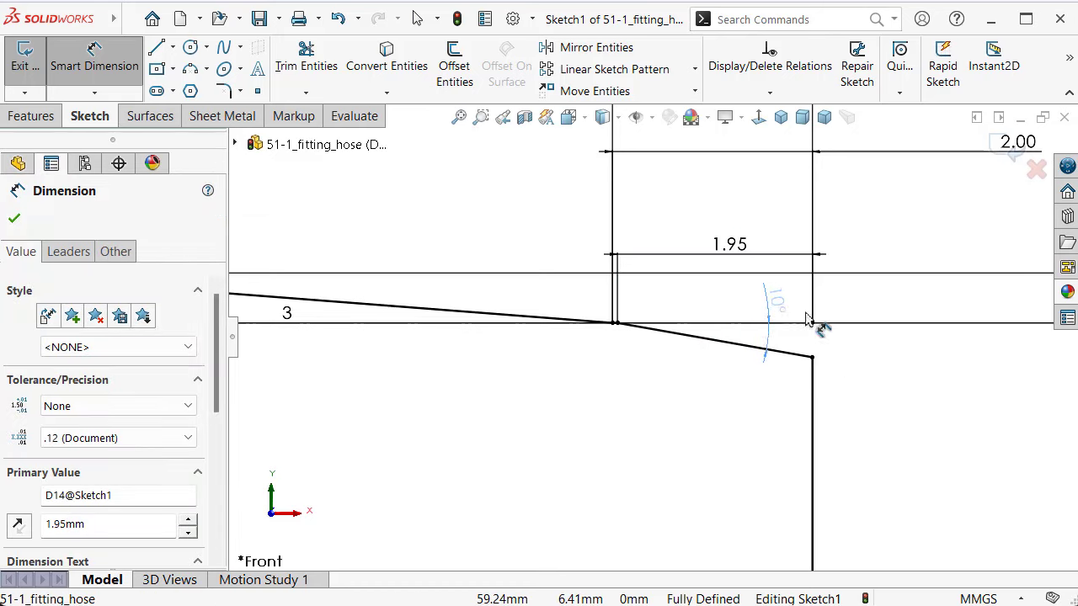
pyautogui.moveTo(867, 244); pyautogui.dragTo(868, 245)
pyautogui.click(952, 446)
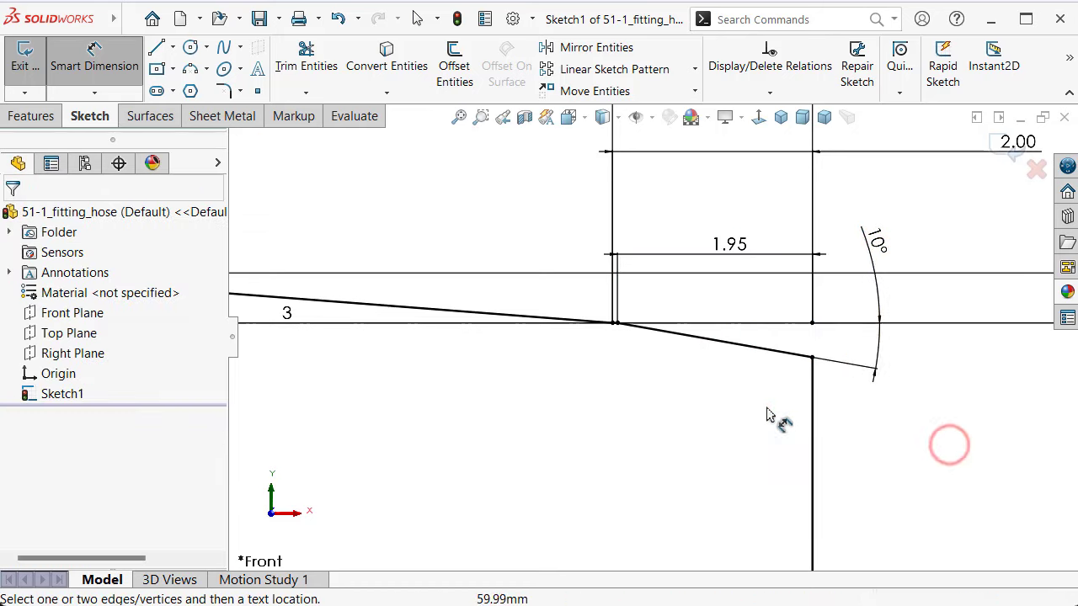
pyautogui.scroll(3, 498, 385)
pyautogui.scroll(3, 484, 382)
pyautogui.scroll(5, 484, 382)
pyautogui.scroll(-3, 430, 354)
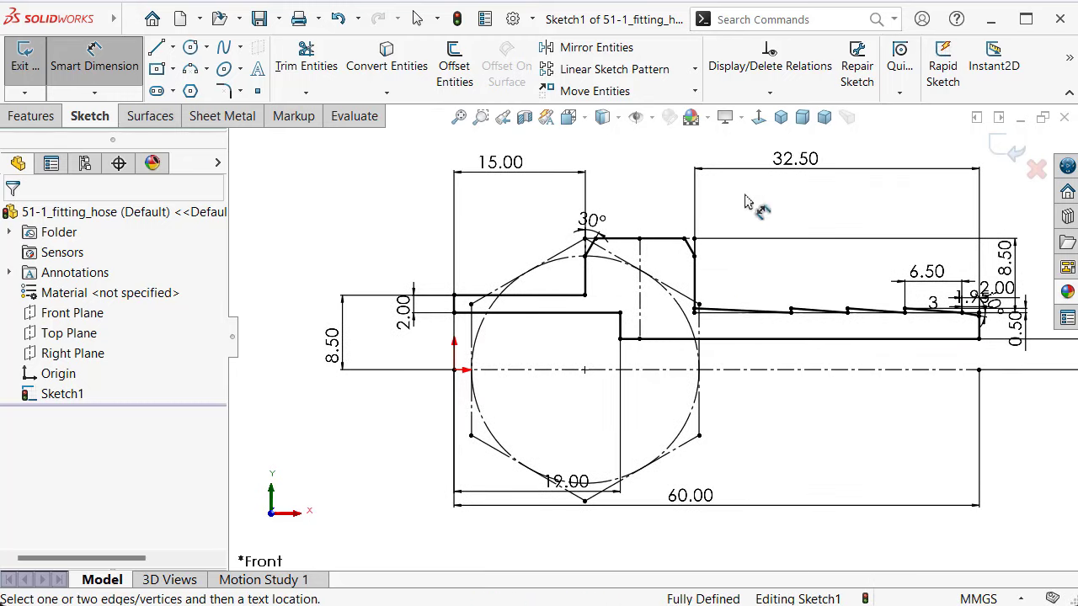
# From isometric view, revolve the sketch 360° around the centreline to create Revolve1
pyautogui.click(781, 116)
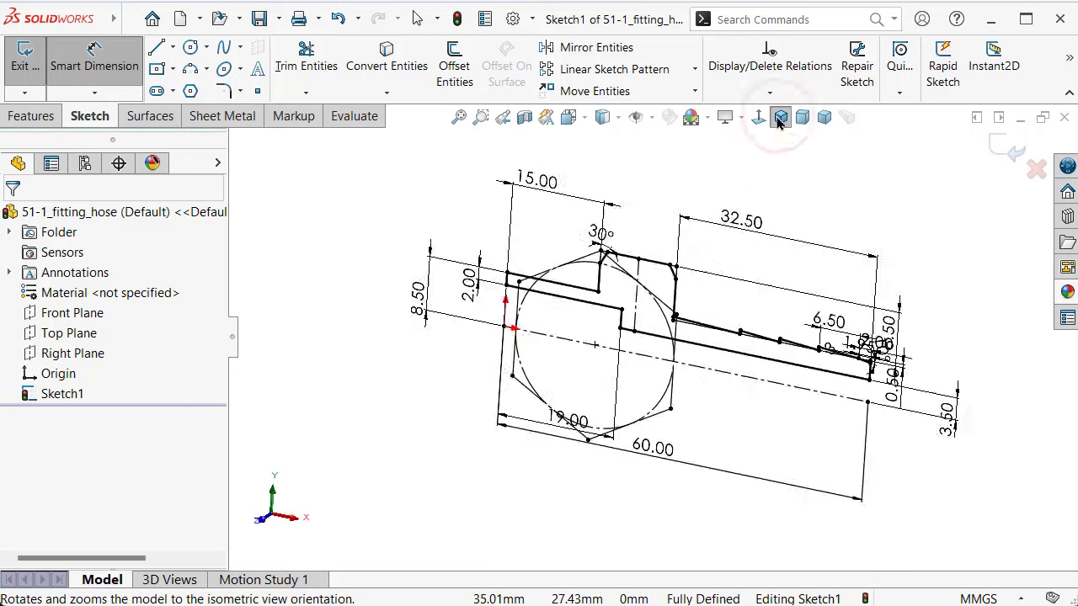
pyautogui.click(39, 123)
pyautogui.click(94, 66)
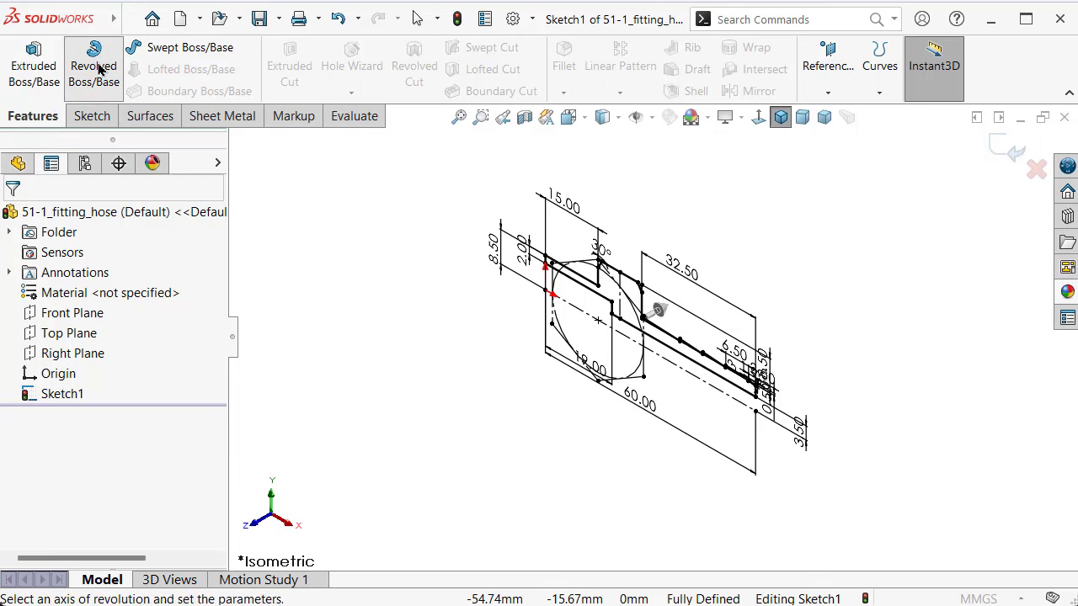
pyautogui.click(106, 278)
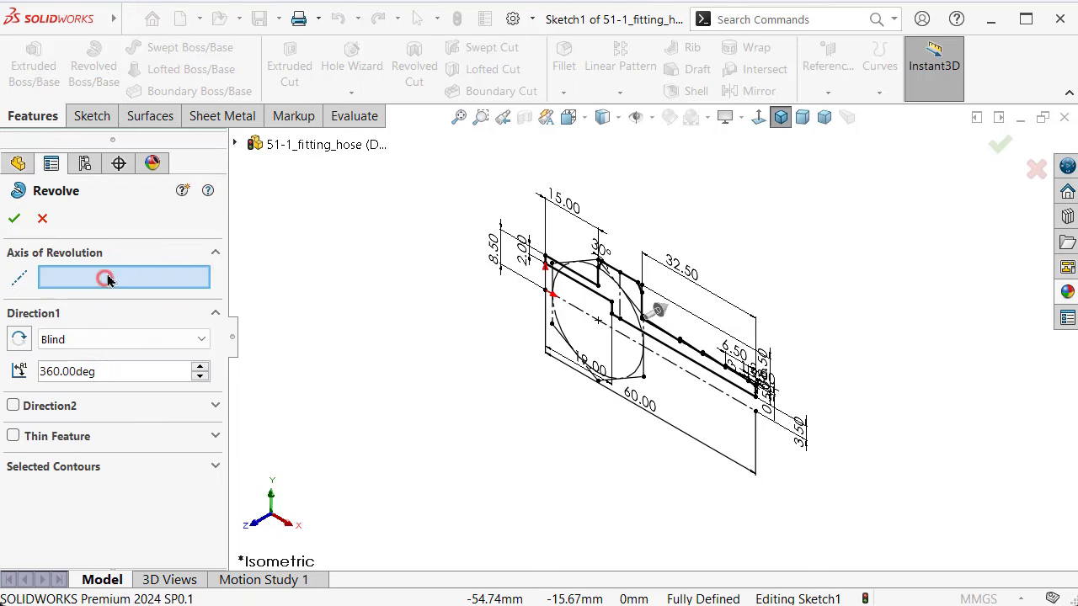
pyautogui.click(582, 314)
pyautogui.press('Return')
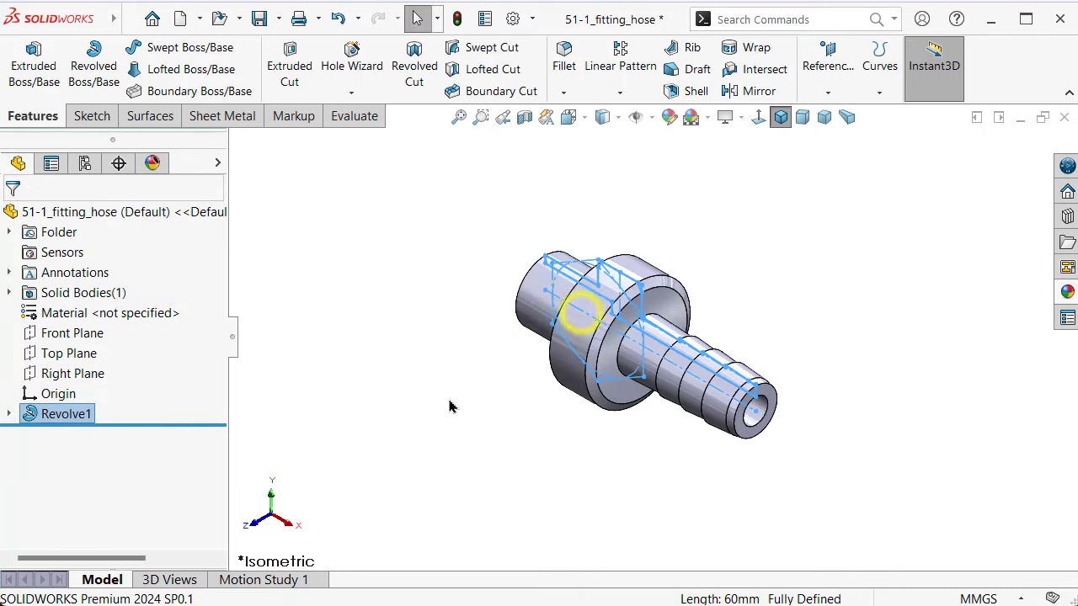
pyautogui.moveTo(450, 404)
pyautogui.mouseDown(button='middle')
pyautogui.moveTo(630, 432)
pyautogui.moveTo(620, 24)
pyautogui.moveTo(844, 317)
pyautogui.mouseUp(button='middle')
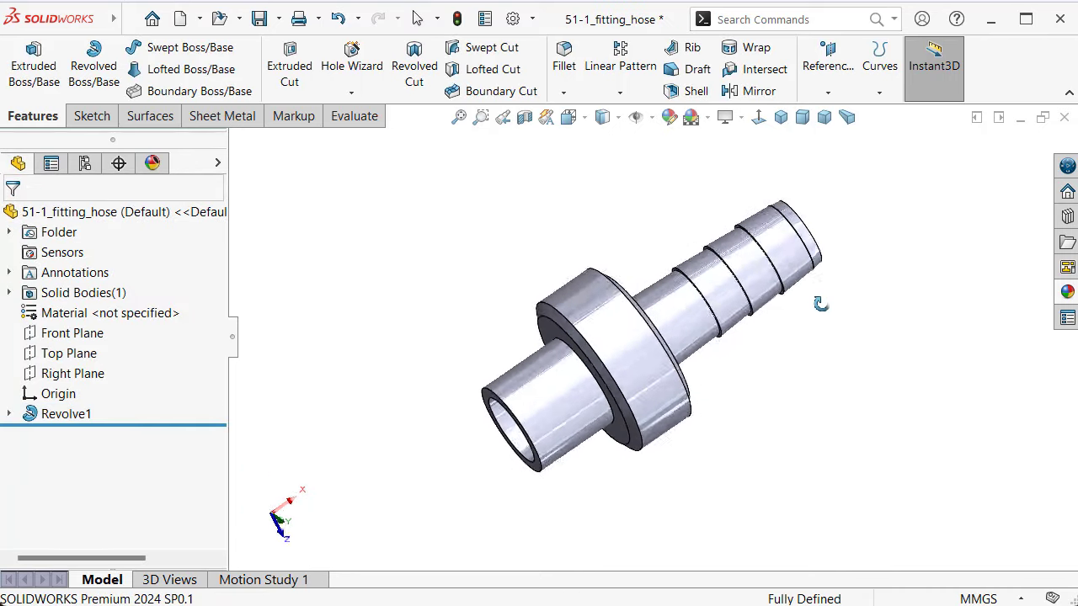
# Apply satin finish brass from Metal > Brass to the part, then select the collar's flat face
pyautogui.click(1064, 292)
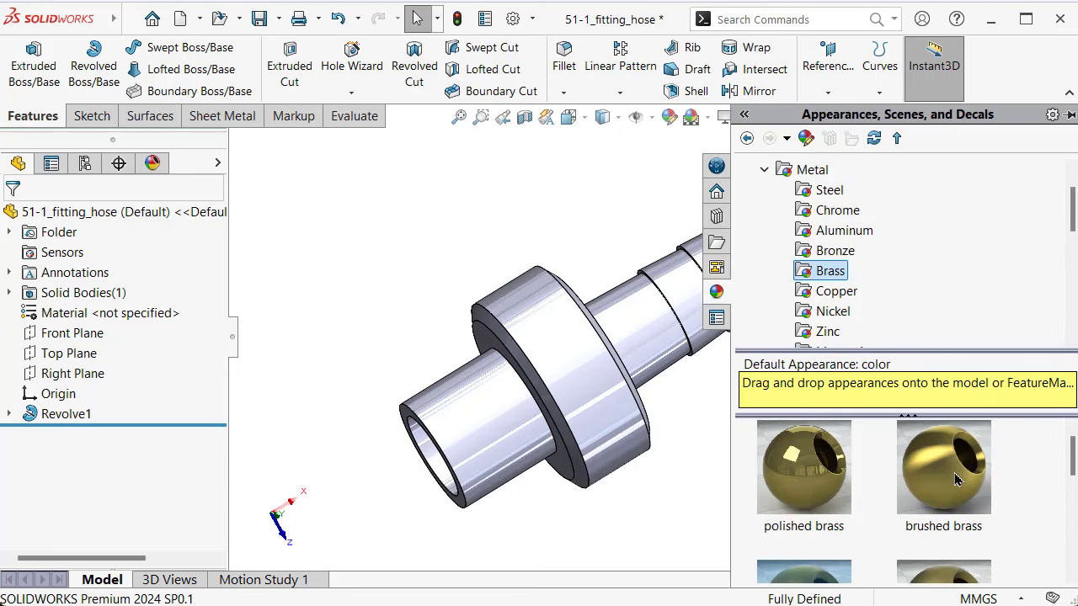
pyautogui.moveTo(1073, 463); pyautogui.dragTo(1074, 489)
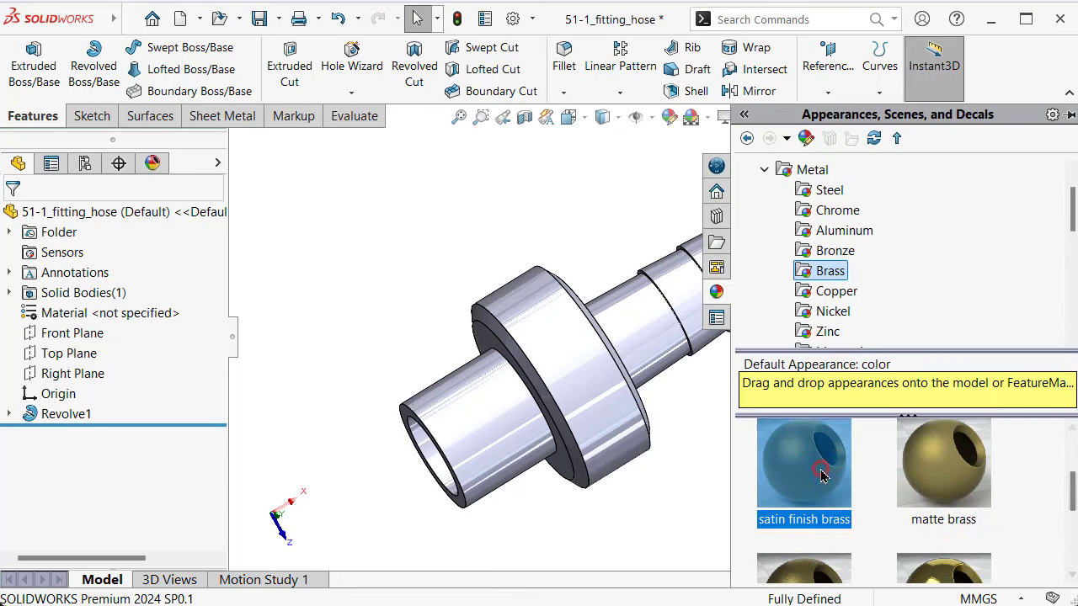
pyautogui.moveTo(804, 467); pyautogui.dragTo(522, 285)
pyautogui.click(480, 202)
pyautogui.moveTo(506, 316)
pyautogui.mouseDown(button='middle')
pyautogui.moveTo(464, 306)
pyautogui.moveTo(558, 404)
pyautogui.moveTo(580, 365)
pyautogui.moveTo(590, 378)
pyautogui.moveTo(574, 349)
pyautogui.mouseUp(button='middle')
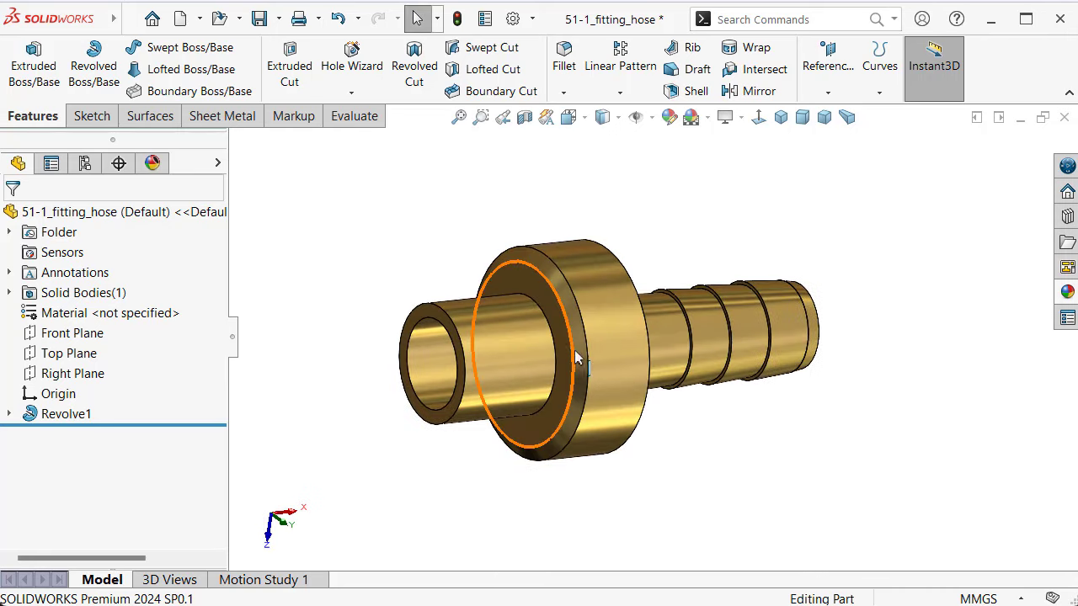
pyautogui.click(574, 349)
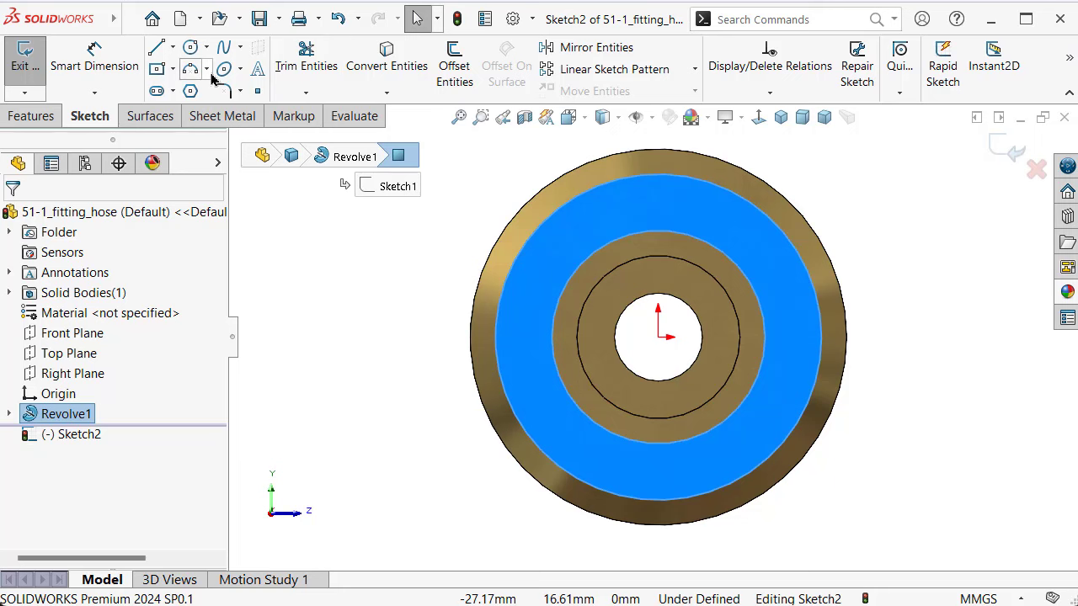
# Draw a hexagon centred on the origin over the round collar
pyautogui.click(190, 91)
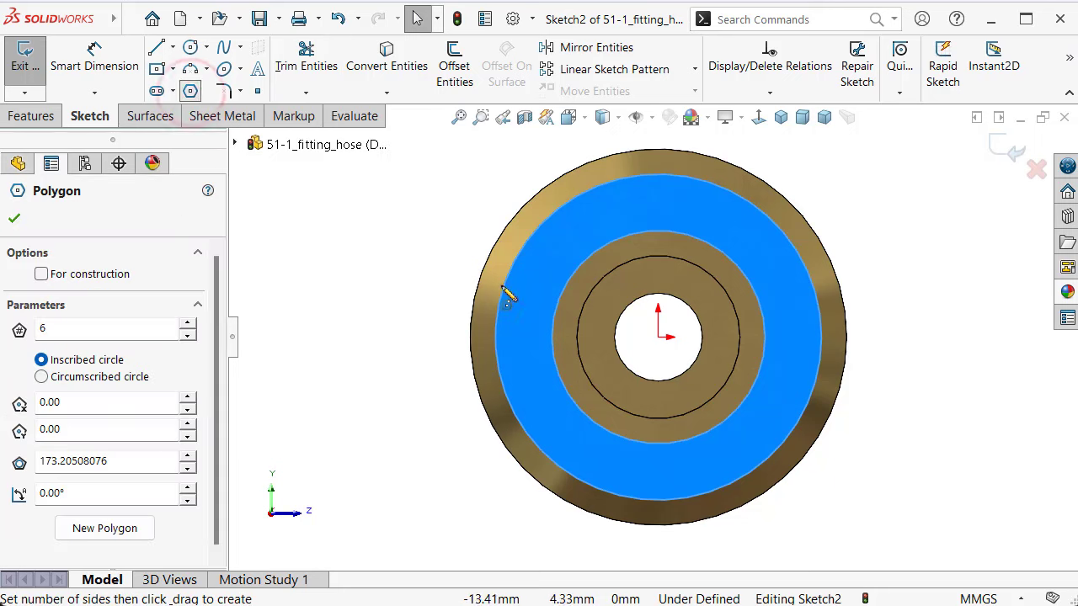
pyautogui.click(658, 337)
pyautogui.click(658, 152)
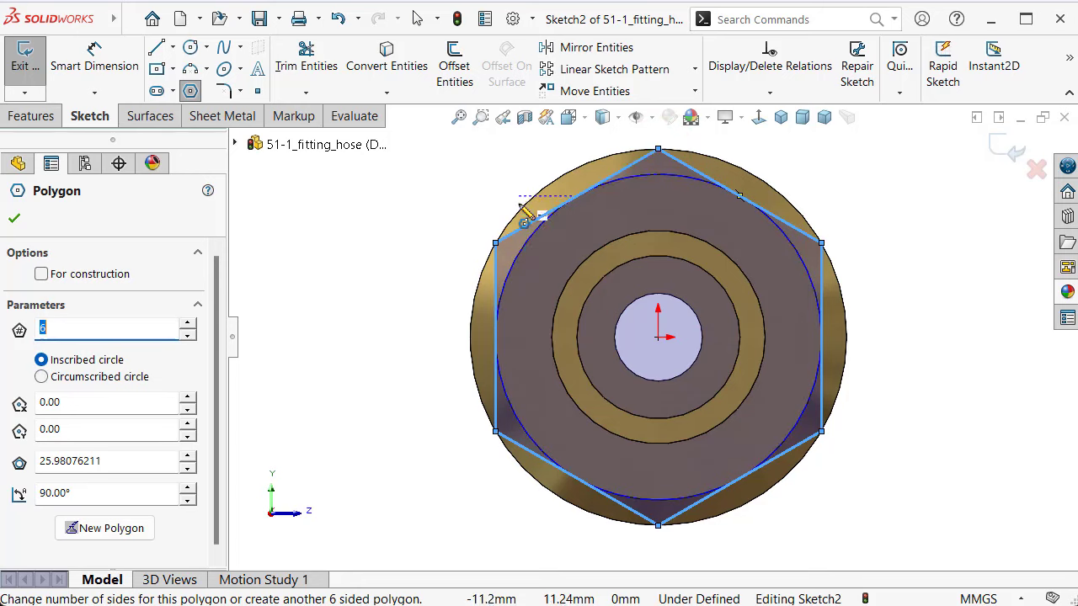
pyautogui.press('Escape')
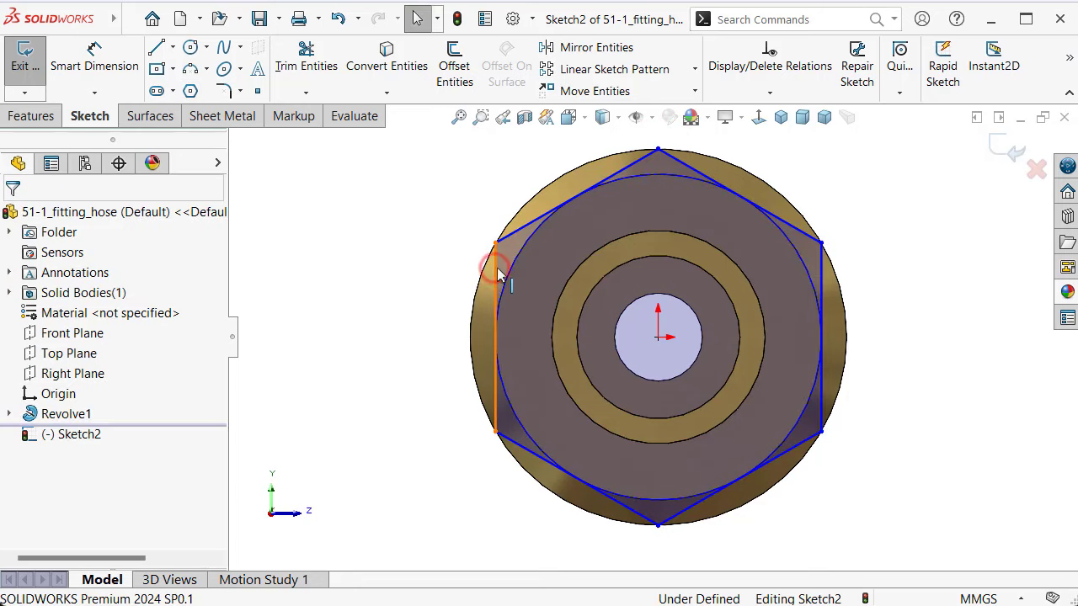
# Make the hexagon's left edge vertical and its top corner coincident with the collar circle
pyautogui.click(497, 274)
pyautogui.click(570, 192)
pyautogui.click(430, 194)
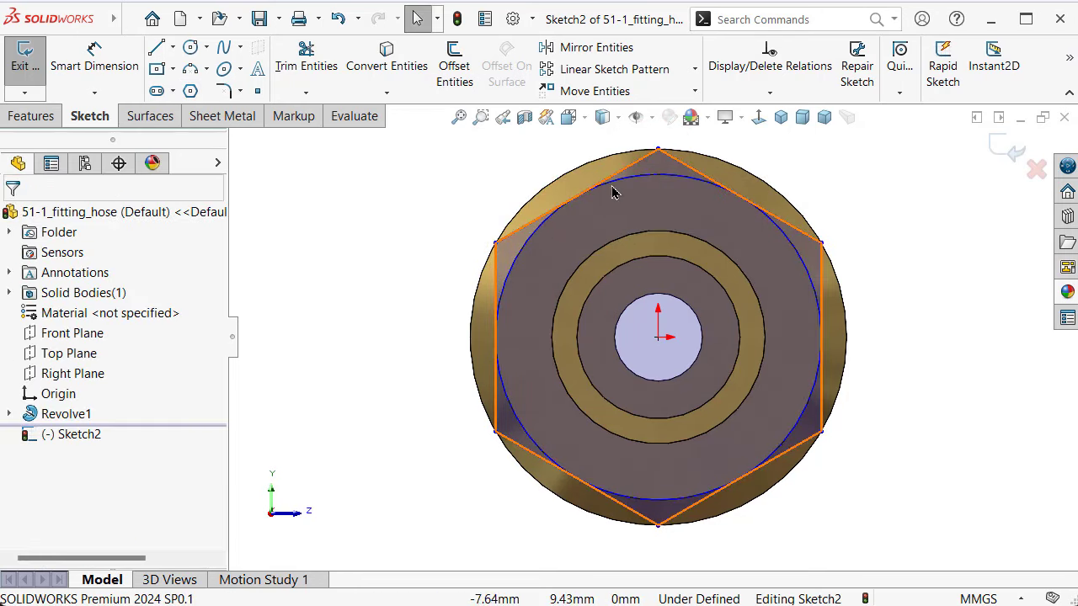
pyautogui.click(658, 150)
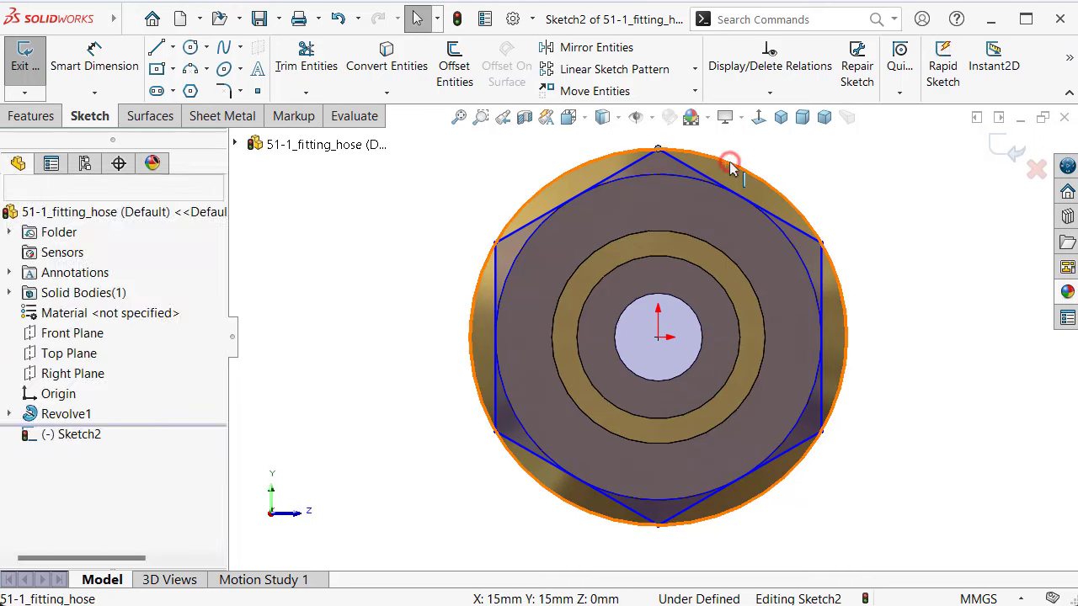
pyautogui.keyDown('ctrl'); pyautogui.click(731, 162); pyautogui.keyUp('ctrl')
pyautogui.click(804, 88)
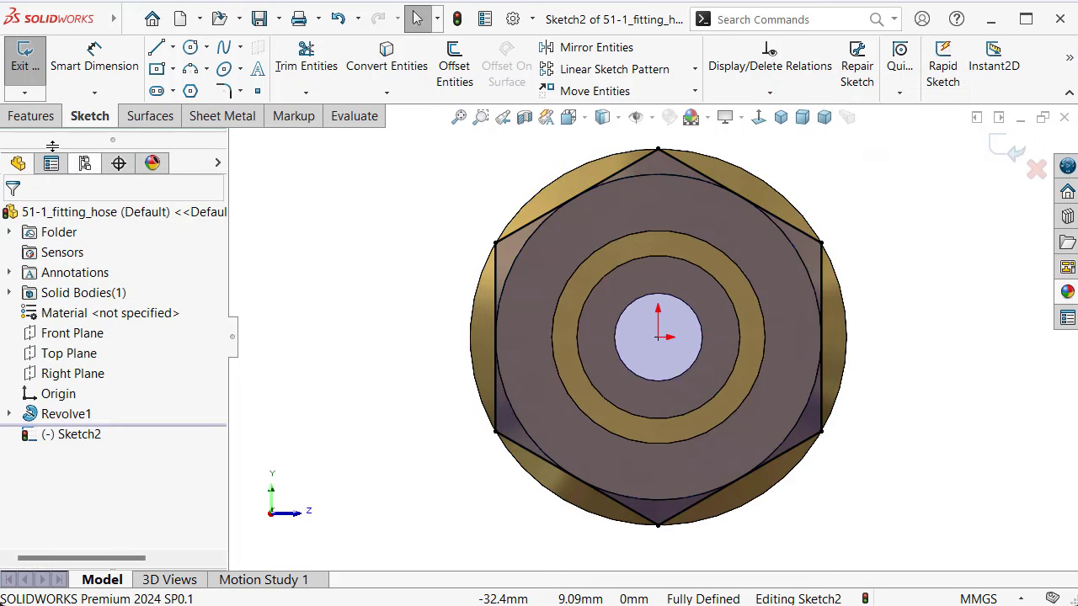
pyautogui.click(36, 116)
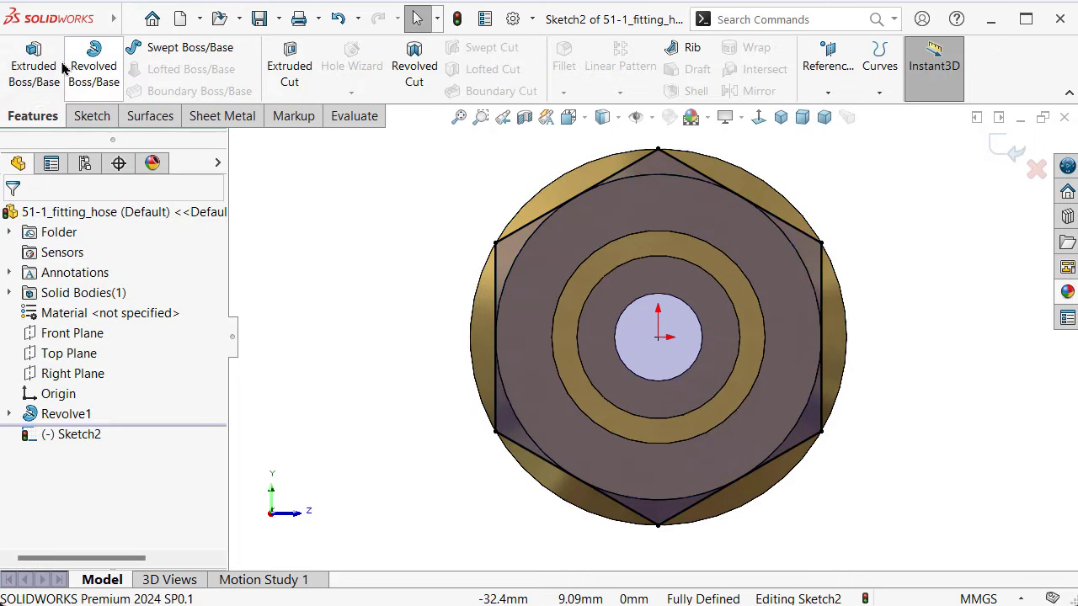
# Extrude-cut the hexagon sketch Through All with Flip side to cut, forming the hex nut
pyautogui.click(287, 74)
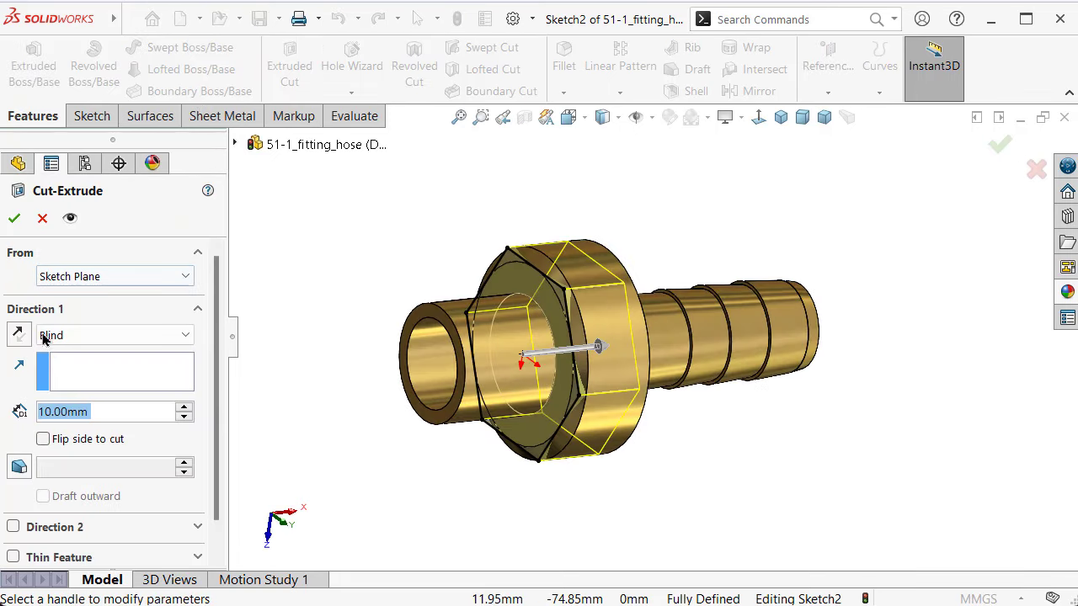
pyautogui.click(44, 337)
pyautogui.click(84, 369)
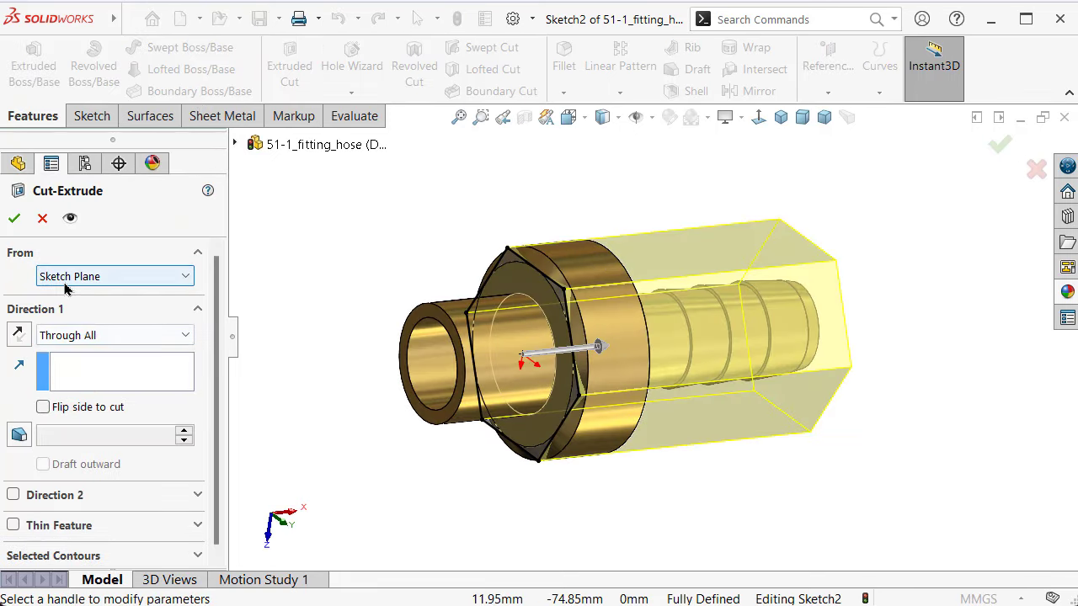
pyautogui.click(44, 407)
pyautogui.click(14, 218)
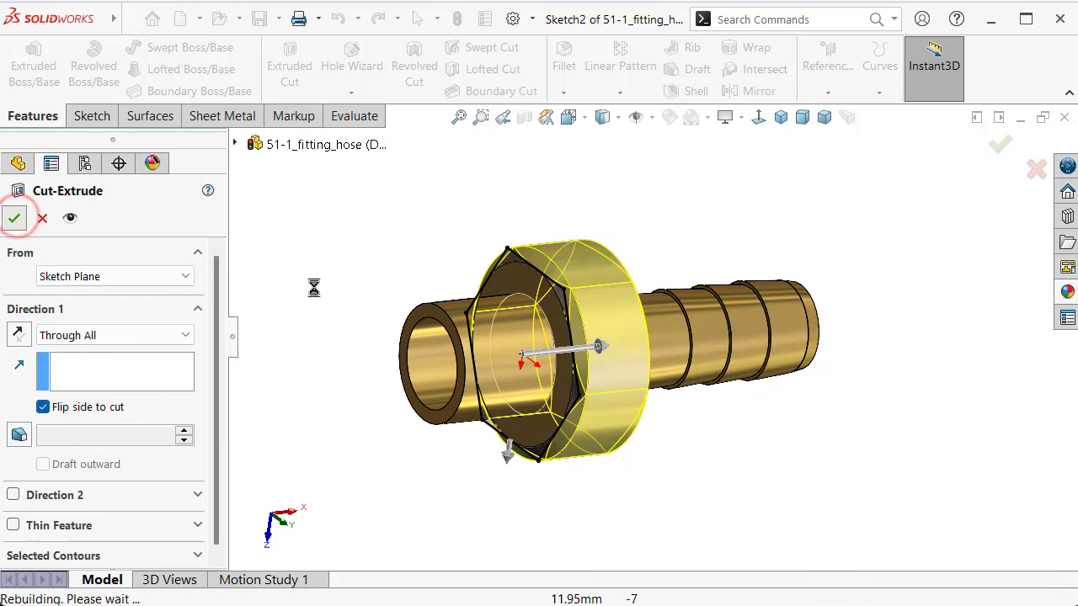
pyautogui.moveTo(691, 438)
pyautogui.mouseDown(button='middle')
pyautogui.moveTo(598, 486)
pyautogui.moveTo(507, 492)
pyautogui.moveTo(582, 471)
pyautogui.moveTo(633, 483)
pyautogui.moveTo(578, 378)
pyautogui.mouseUp(button='middle')
# Start a Thread from the front cylinder edge, ending Up To Selection at the edge beside the nut
pyautogui.scroll(-3, 578, 378)
pyautogui.click(351, 94)
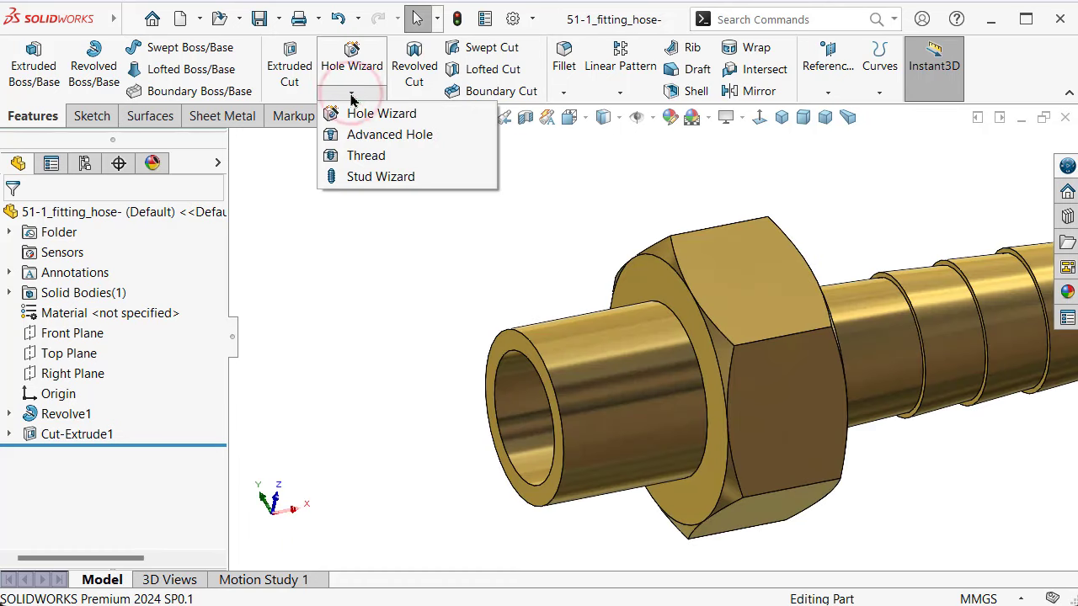
pyautogui.click(370, 155)
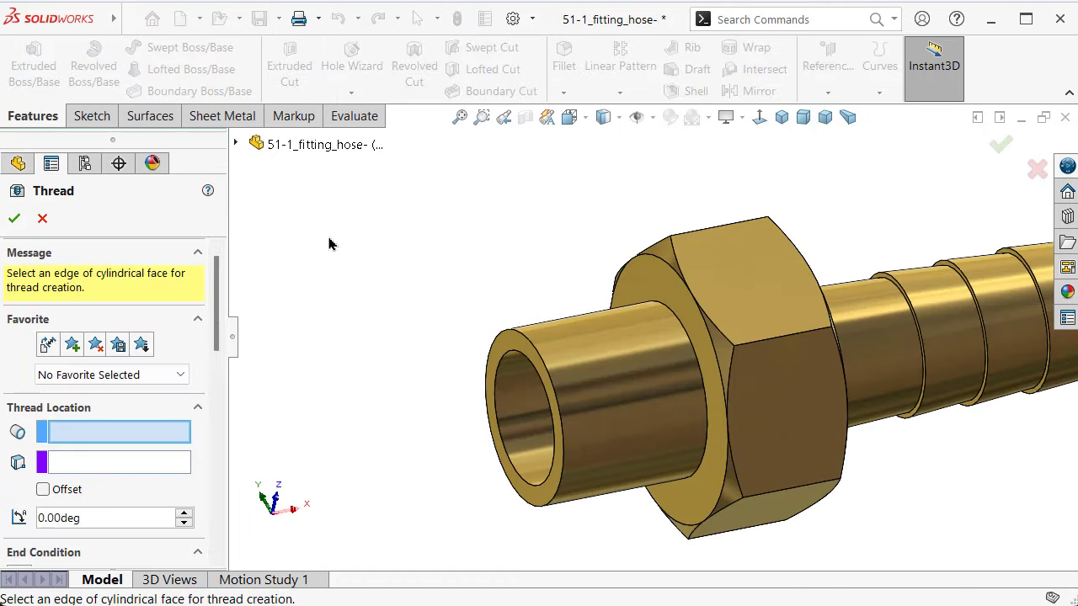
pyautogui.click(508, 332)
pyautogui.moveTo(217, 337); pyautogui.dragTo(216, 385)
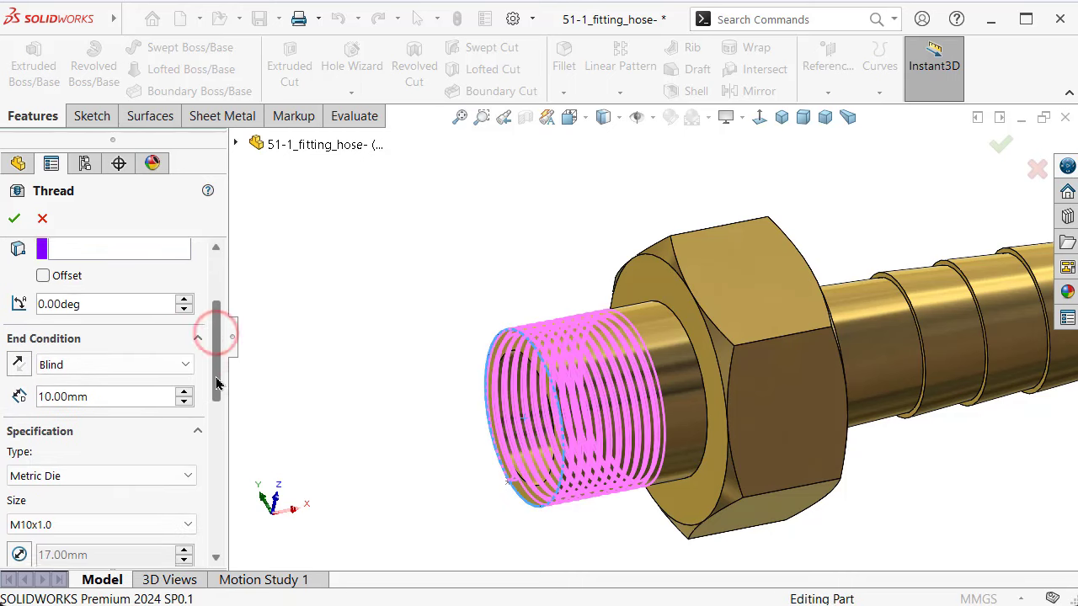
pyautogui.click(116, 347)
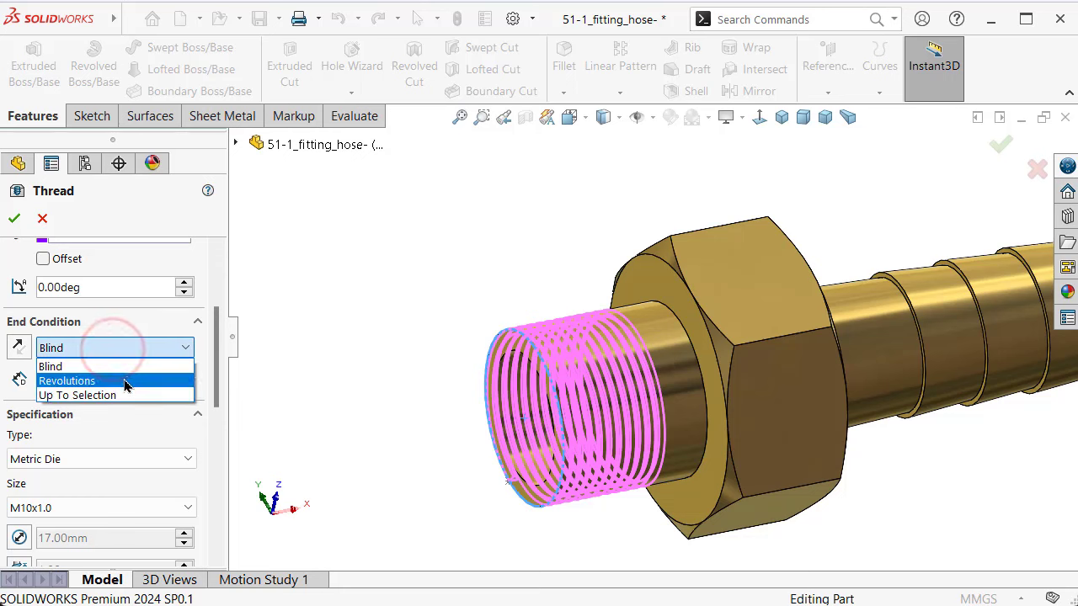
pyautogui.click(126, 393)
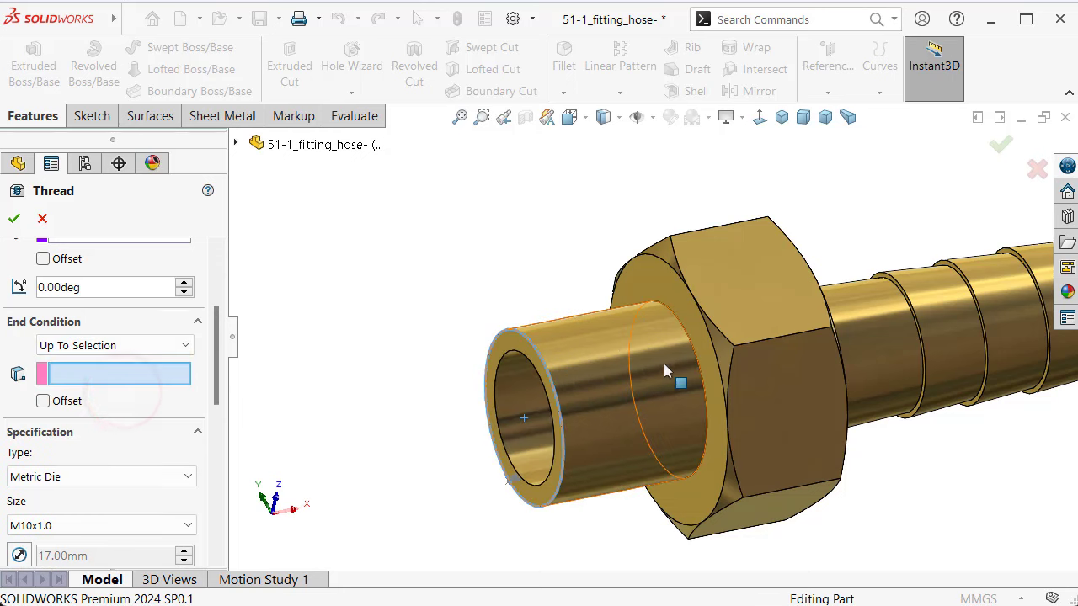
pyautogui.click(676, 320)
pyautogui.moveTo(216, 362); pyautogui.dragTo(226, 455)
# Set the thread size to M20x1.5 with a 1.5 mm start offset
pyautogui.click(91, 281)
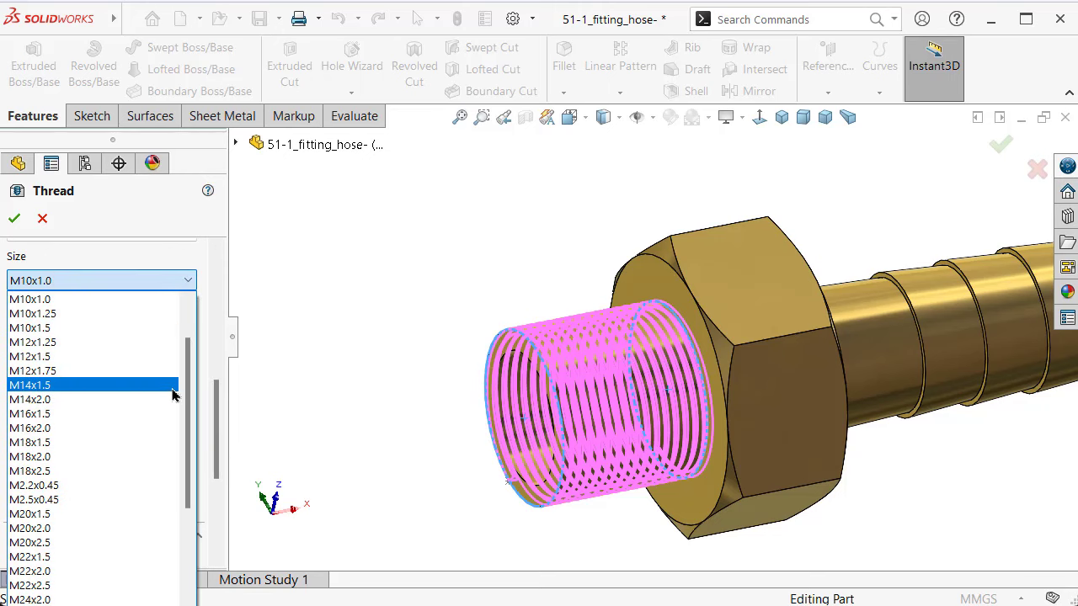
pyautogui.moveTo(192, 373)
pyautogui.mouseDown()
pyautogui.moveTo(197, 505)
pyautogui.moveTo(190, 437)
pyautogui.mouseUp()
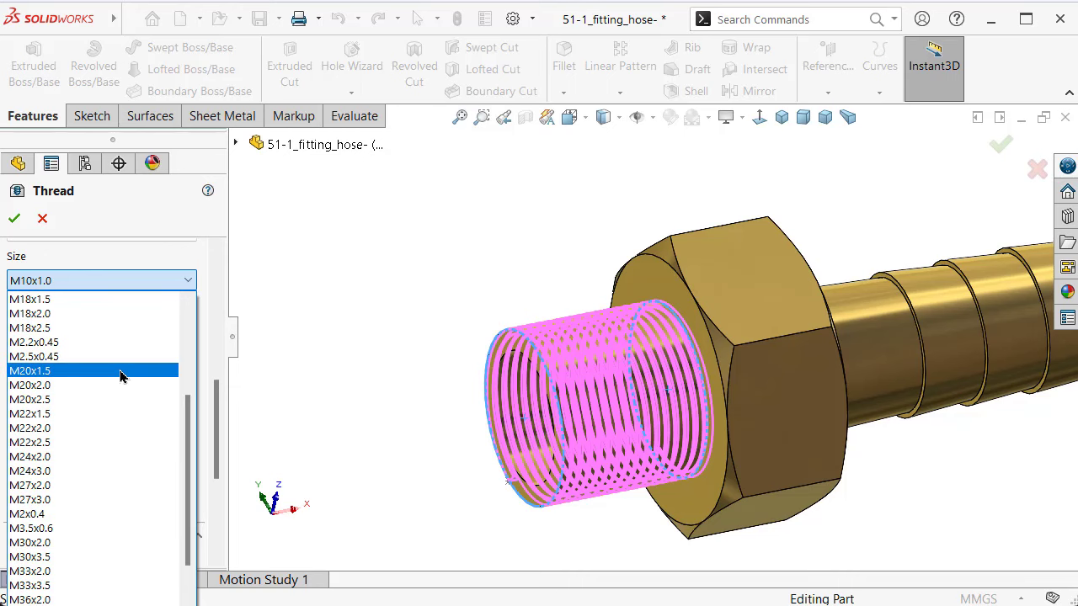
pyautogui.click(120, 371)
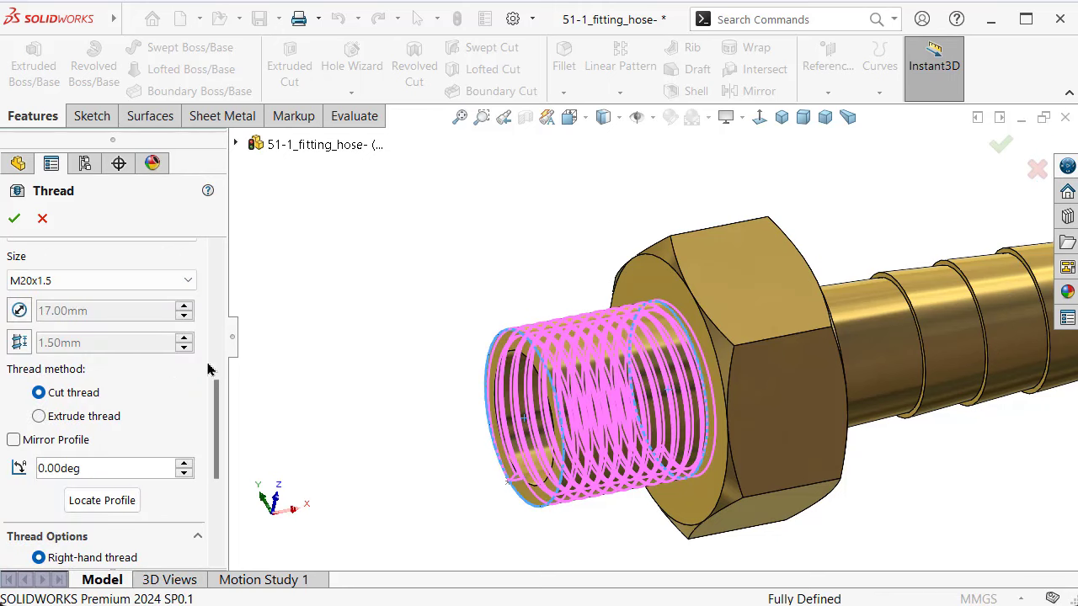
pyautogui.moveTo(215, 410); pyautogui.dragTo(215, 337)
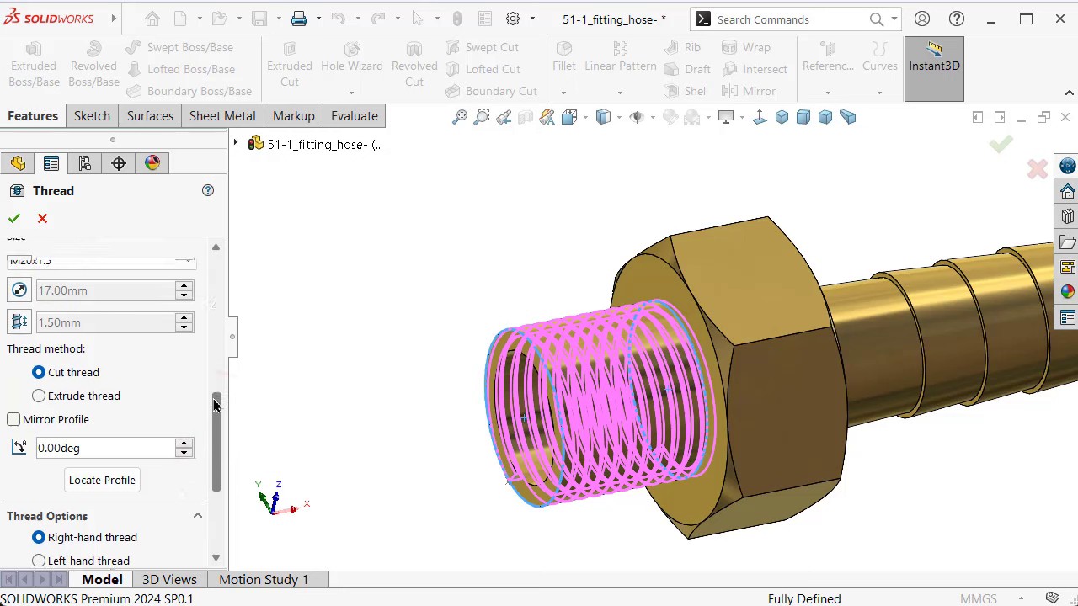
pyautogui.hotkey('ctrl', '1')
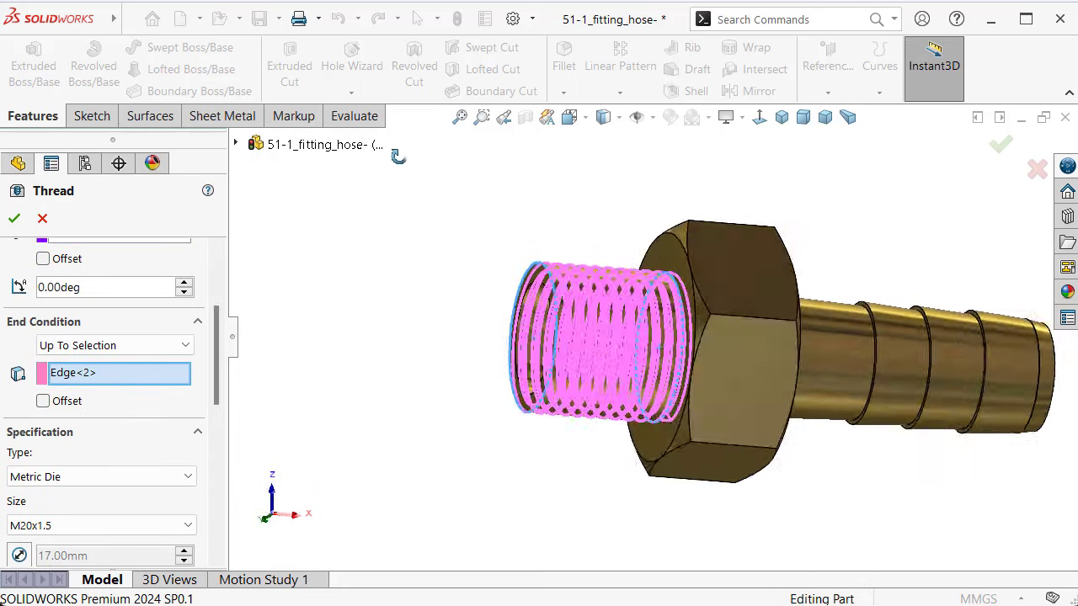
pyautogui.moveTo(216, 341); pyautogui.dragTo(220, 288)
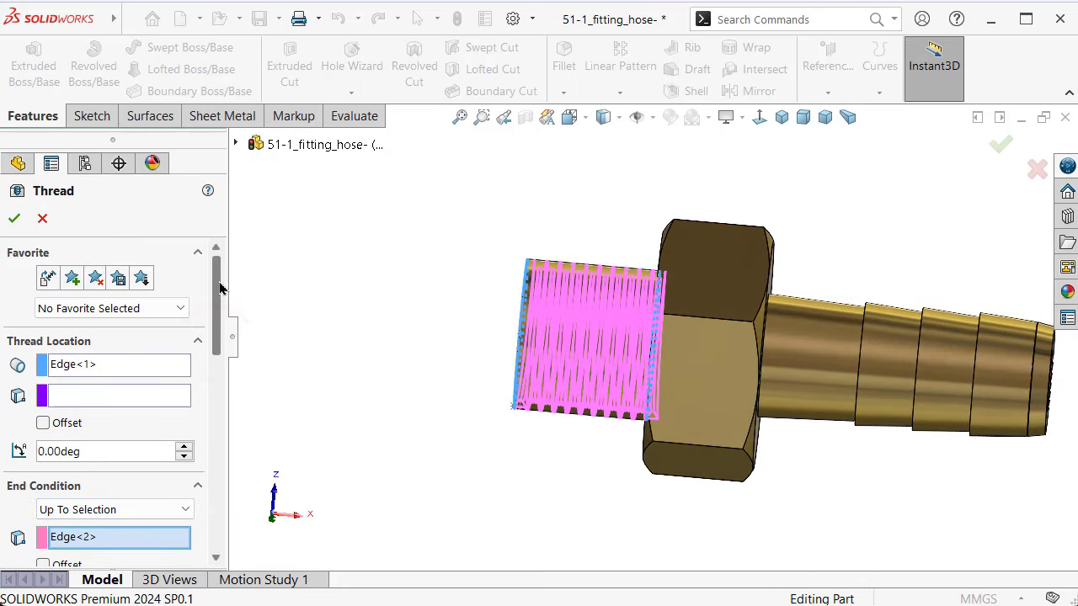
pyautogui.click(43, 424)
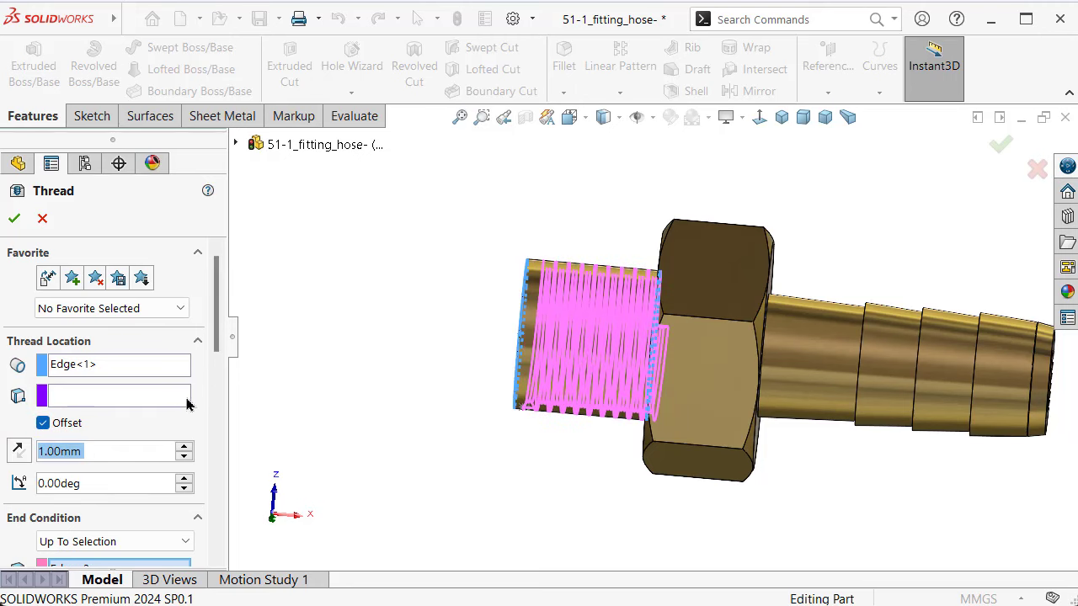
pyautogui.moveTo(217, 354); pyautogui.dragTo(219, 360)
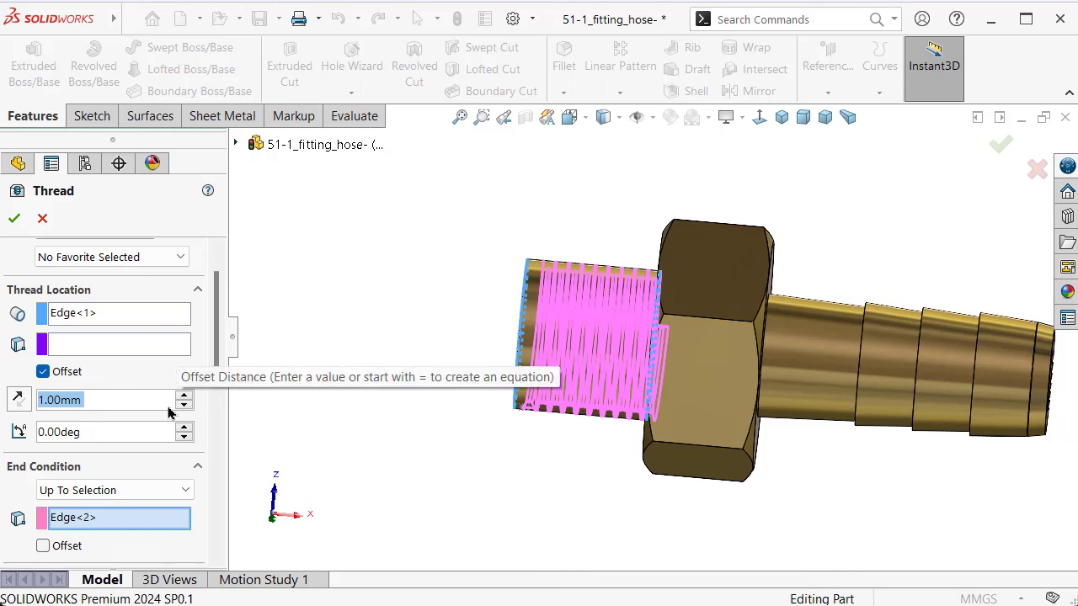
pyautogui.write('1.5')
pyautogui.press('Return')
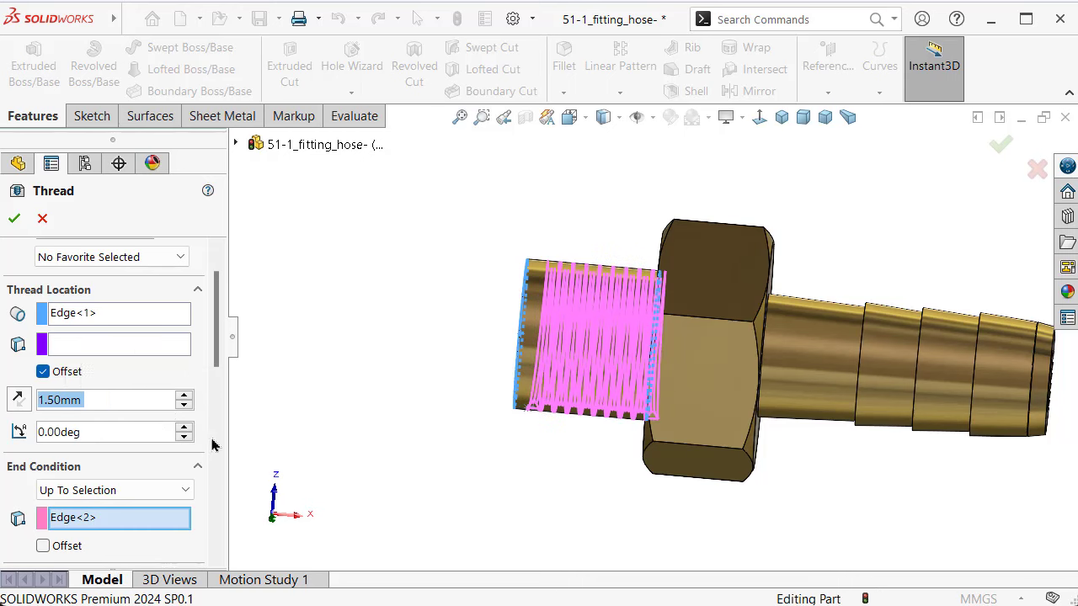
# Add a 1.5 mm end offset, flip the start offset, and make the thread extruded with mirrored profile
pyautogui.moveTo(216, 343); pyautogui.dragTo(220, 386)
pyautogui.click(40, 396)
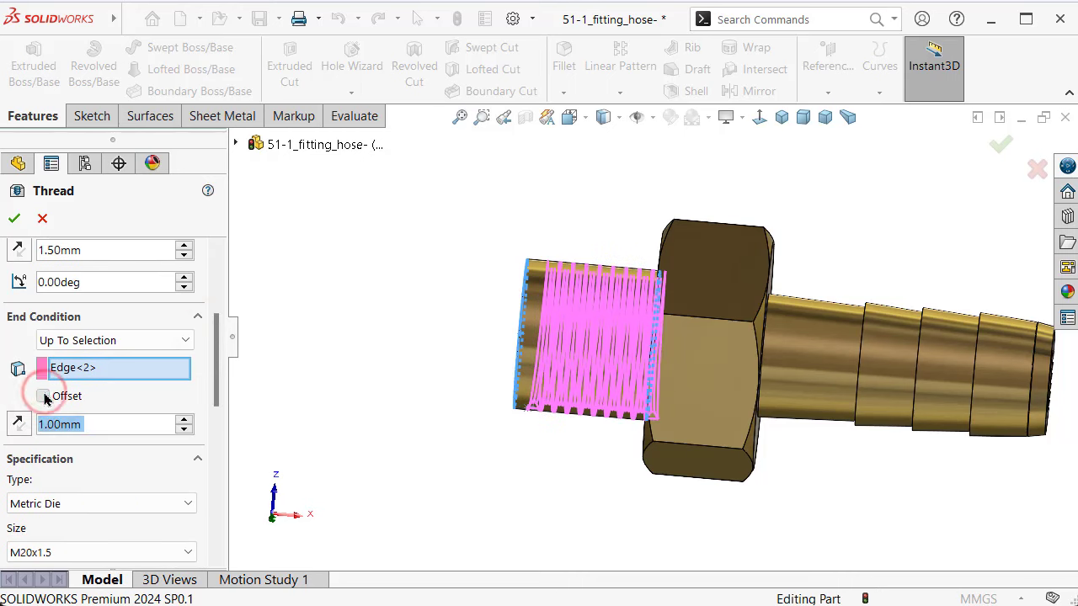
pyautogui.click(18, 424)
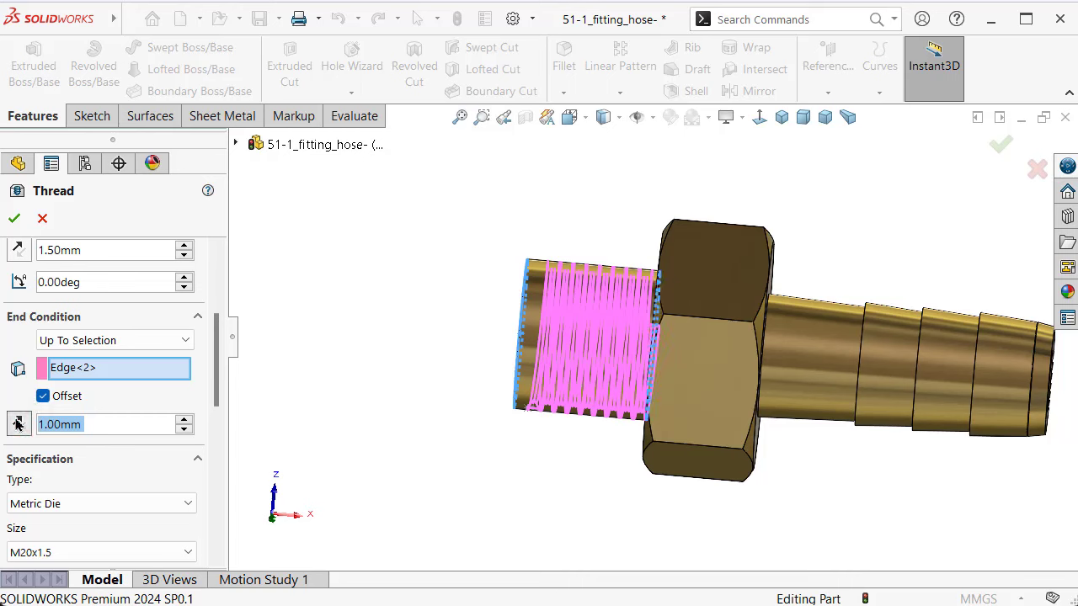
pyautogui.click(18, 424)
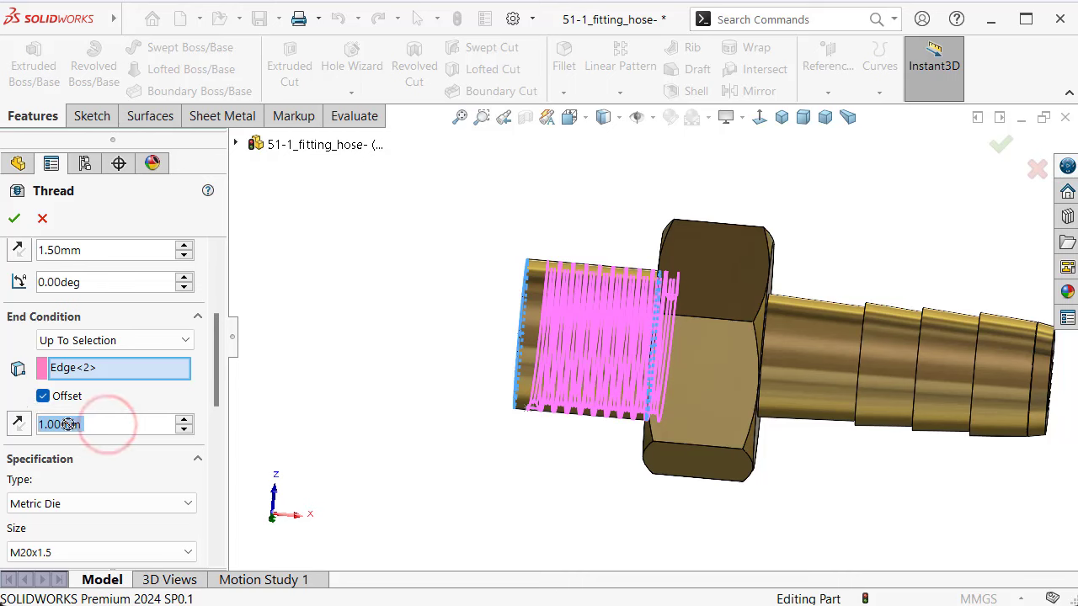
pyautogui.write('1,5')
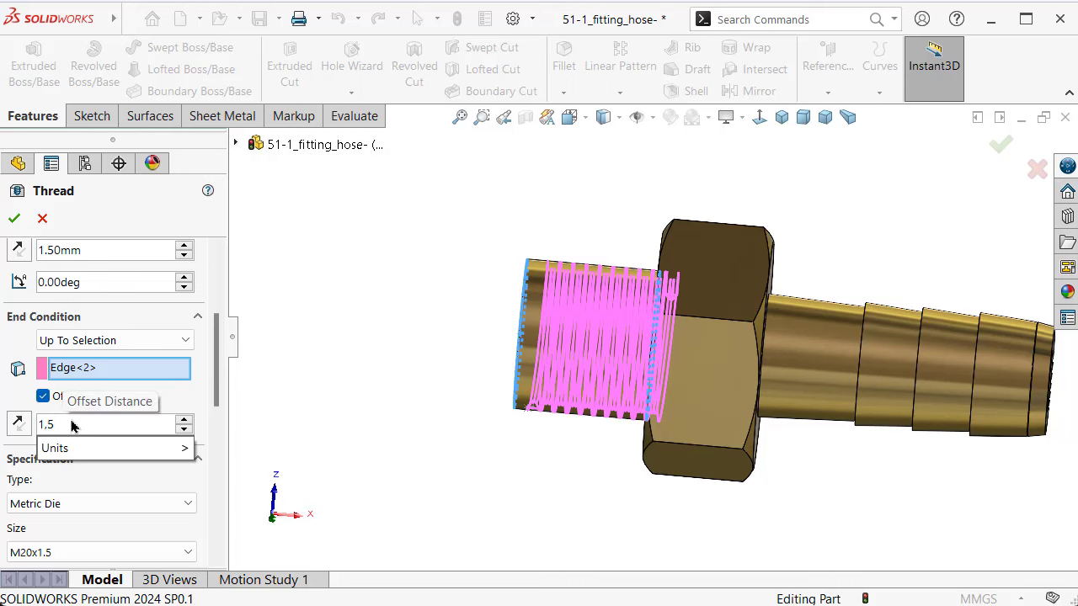
pyautogui.click(310, 312)
pyautogui.moveTo(220, 386); pyautogui.dragTo(217, 337)
pyautogui.click(19, 416)
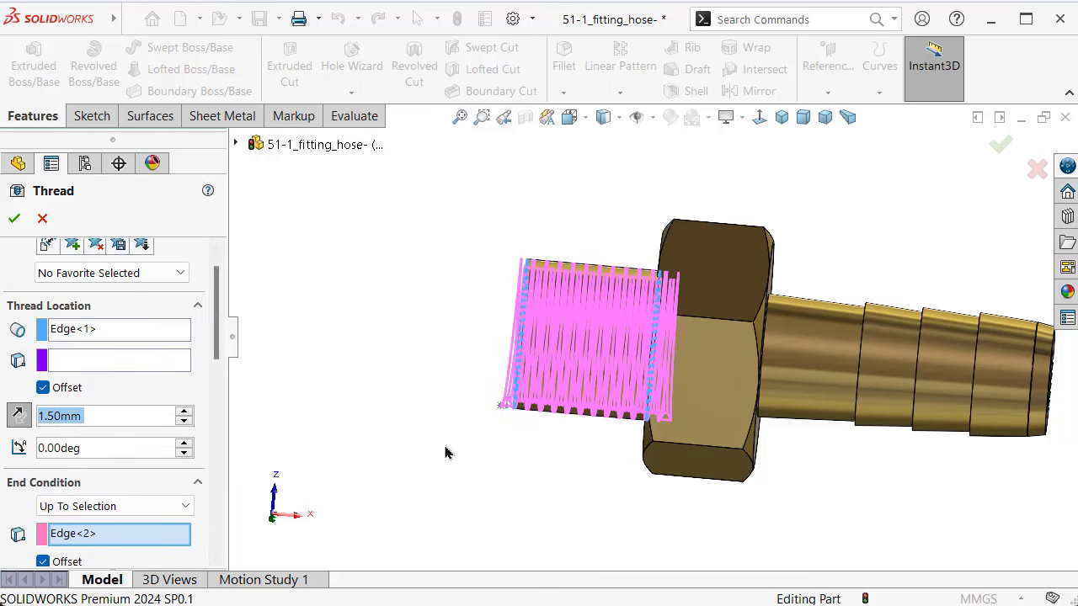
pyautogui.moveTo(217, 312); pyautogui.dragTo(216, 468)
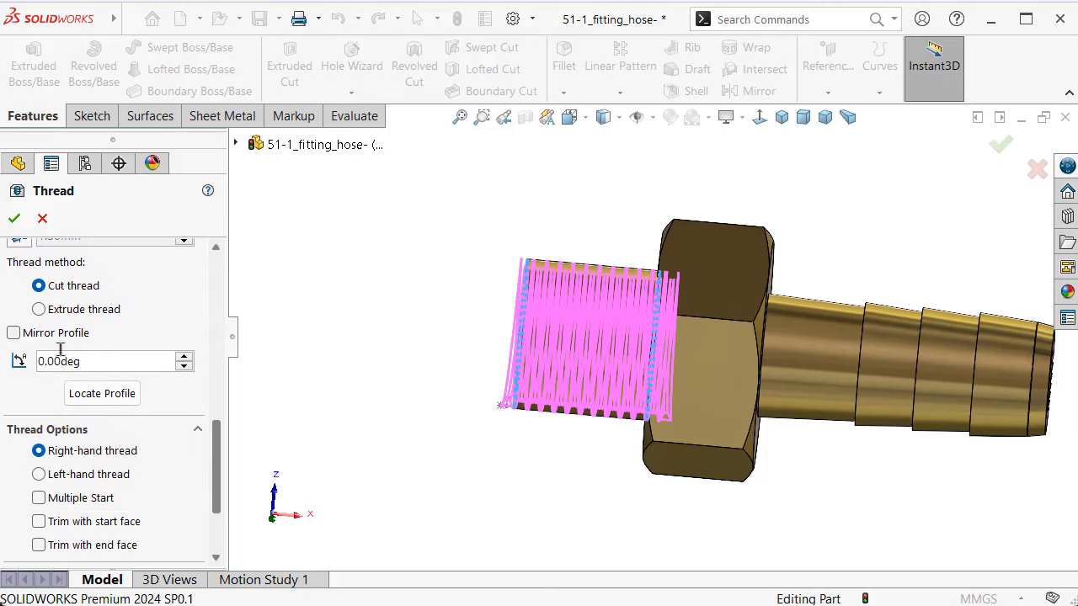
pyautogui.click(41, 309)
pyautogui.click(15, 333)
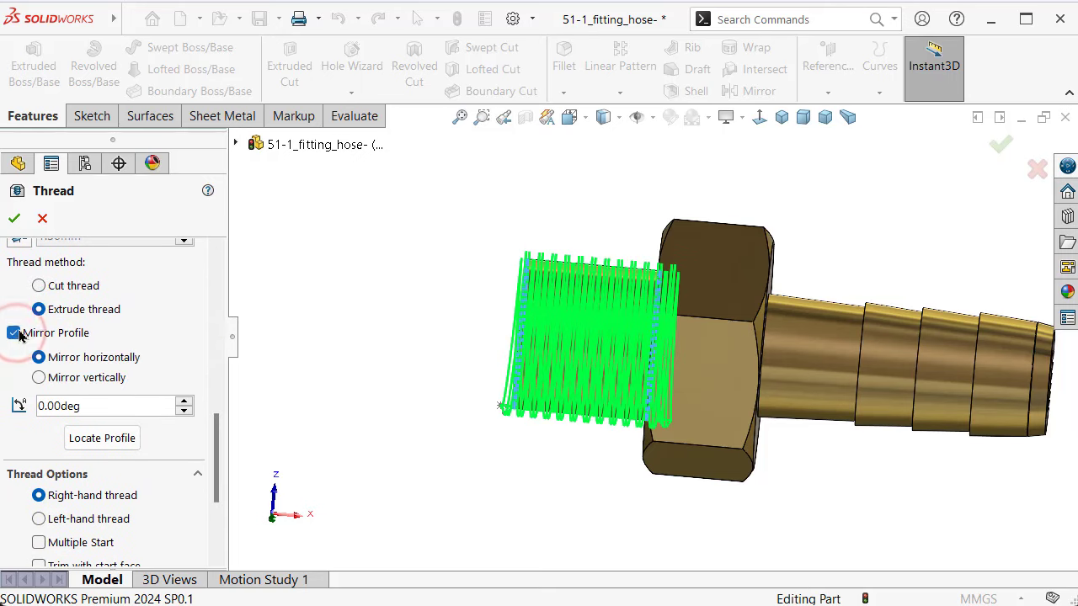
# Accept Thread1 and rebuild and save the part
pyautogui.click(15, 217)
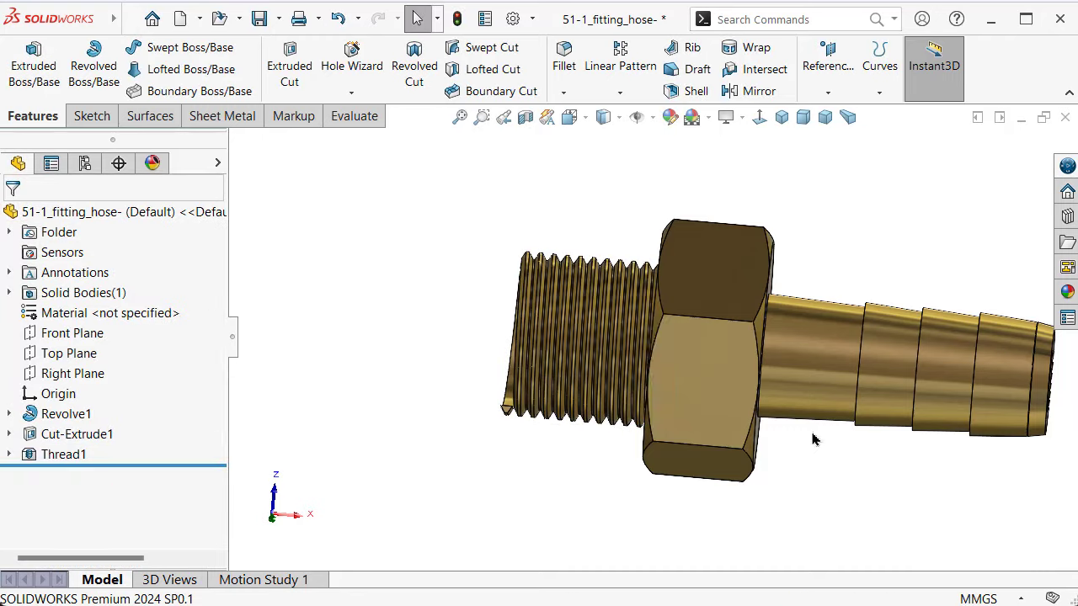
pyautogui.moveTo(601, 435)
pyautogui.mouseDown(button='middle')
pyautogui.moveTo(687, 462)
pyautogui.moveTo(667, 477)
pyautogui.moveTo(691, 481)
pyautogui.moveTo(663, 496)
pyautogui.moveTo(590, 476)
pyautogui.mouseUp(button='middle')
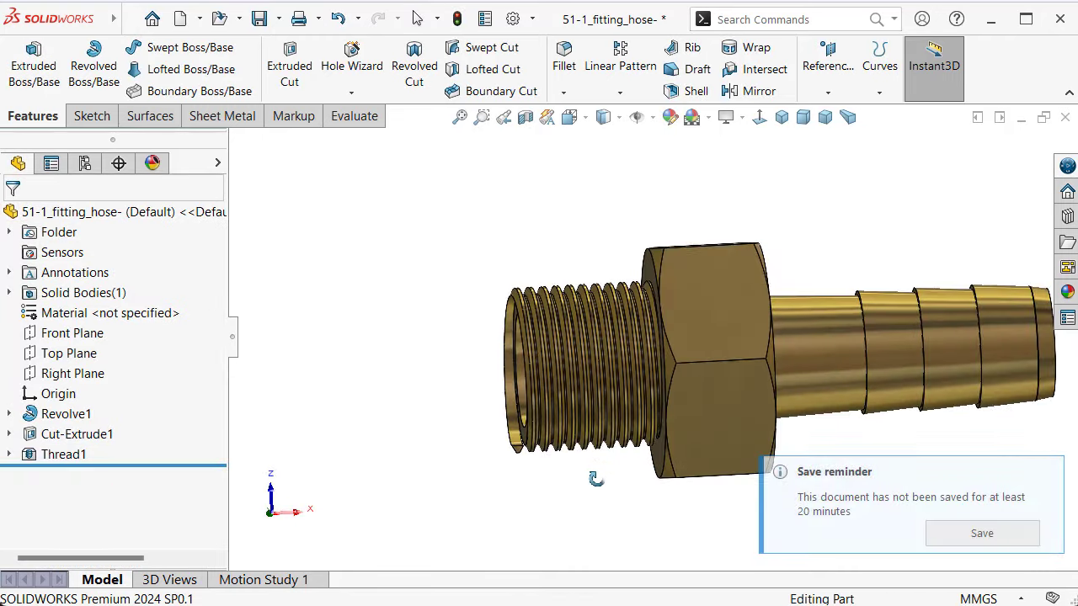
pyautogui.click(948, 529)
pyautogui.click(632, 333)
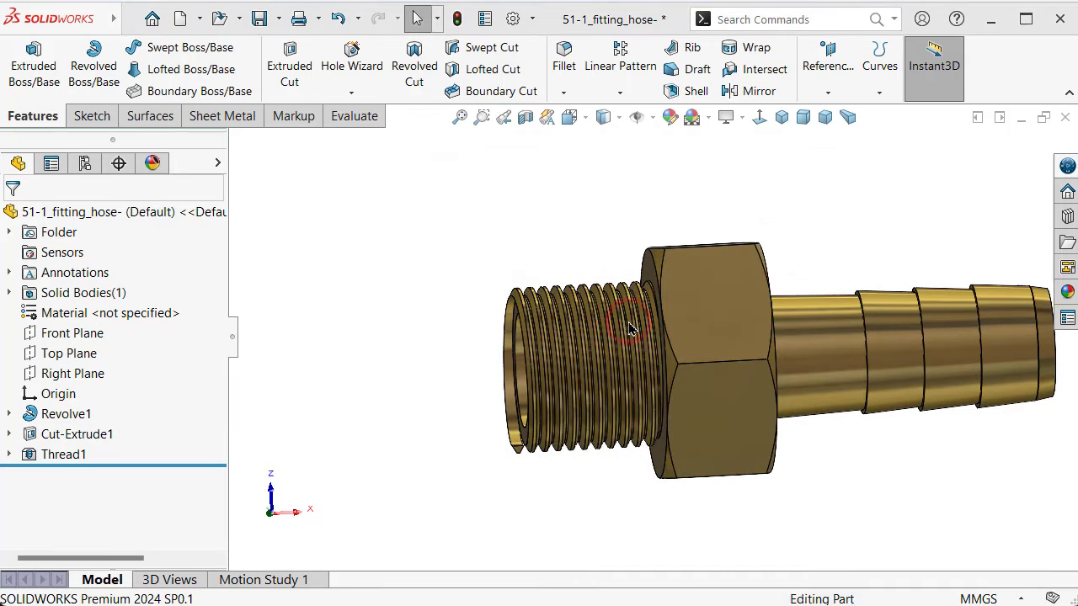
pyautogui.moveTo(604, 389); pyautogui.dragTo(654, 489, button='middle')
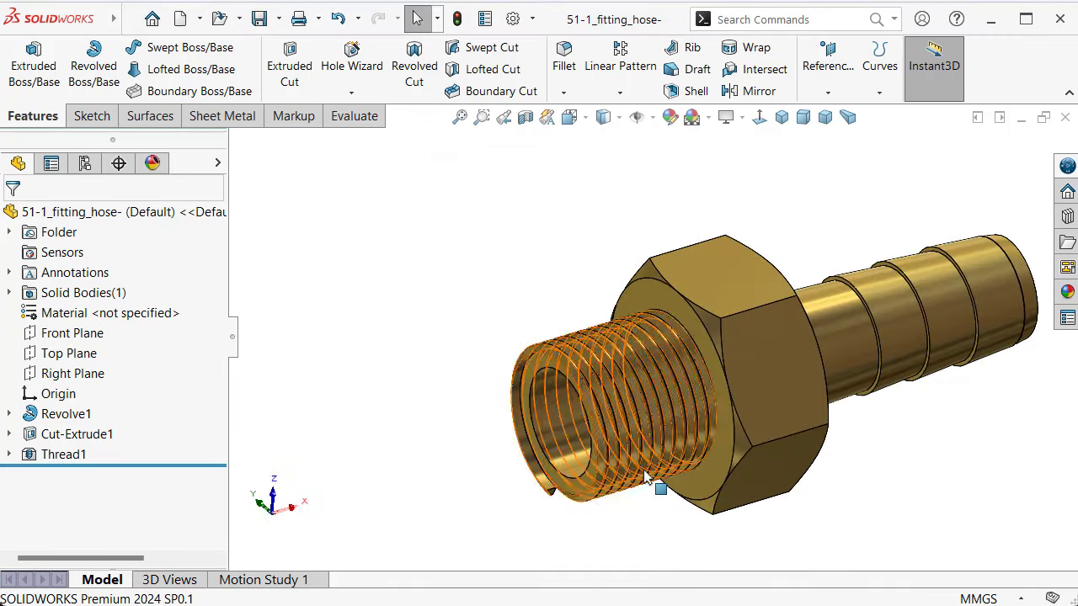
pyautogui.scroll(-2, 655, 488)
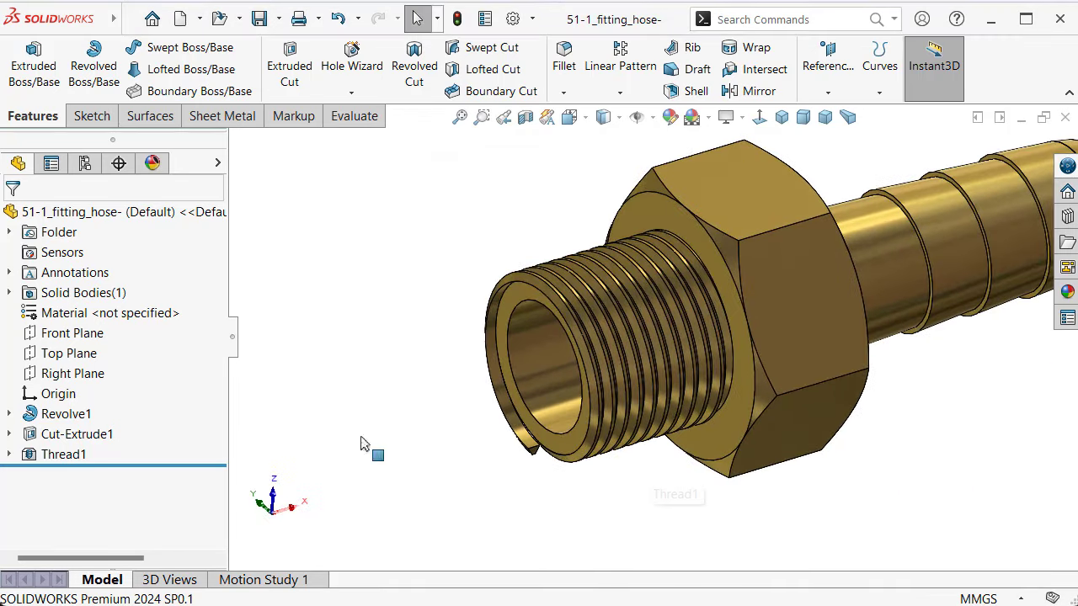
# Trim the thread overhang with Cut With Surface at the Right Plane, then save
pyautogui.click(79, 374)
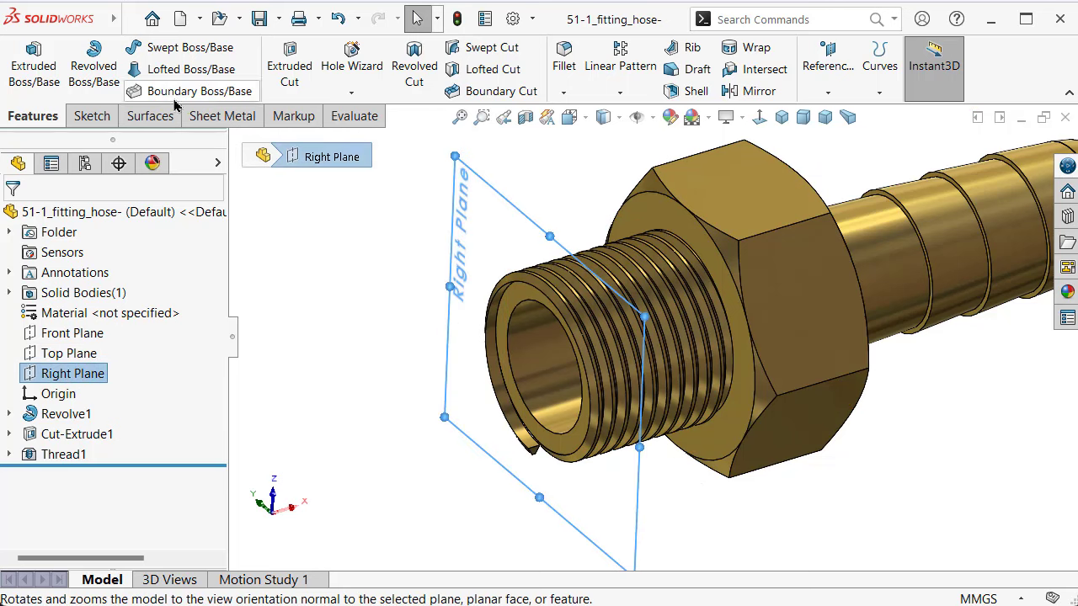
pyautogui.click(145, 118)
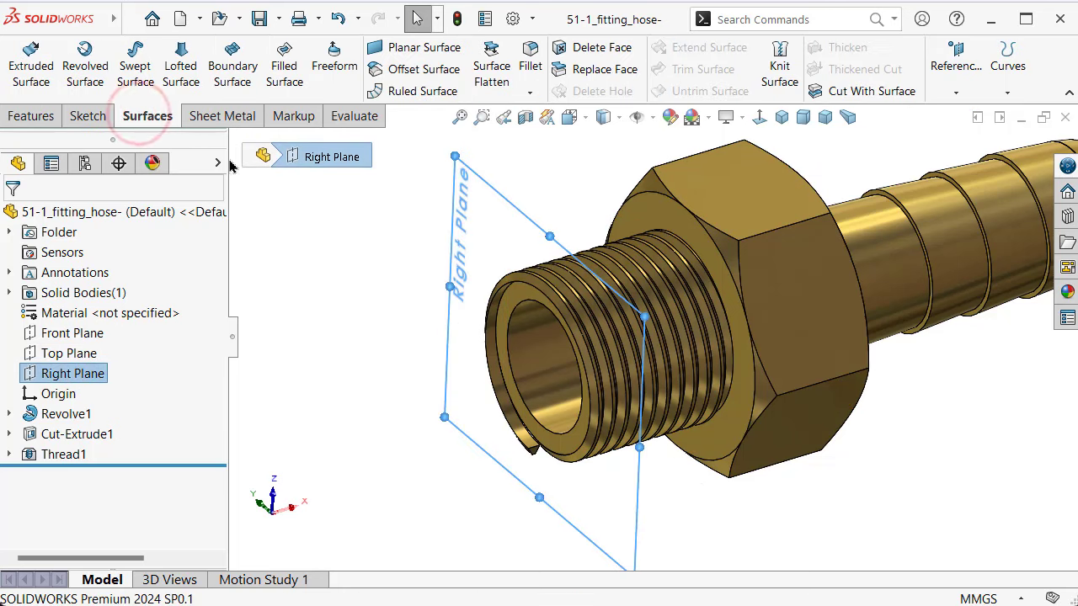
pyautogui.click(895, 93)
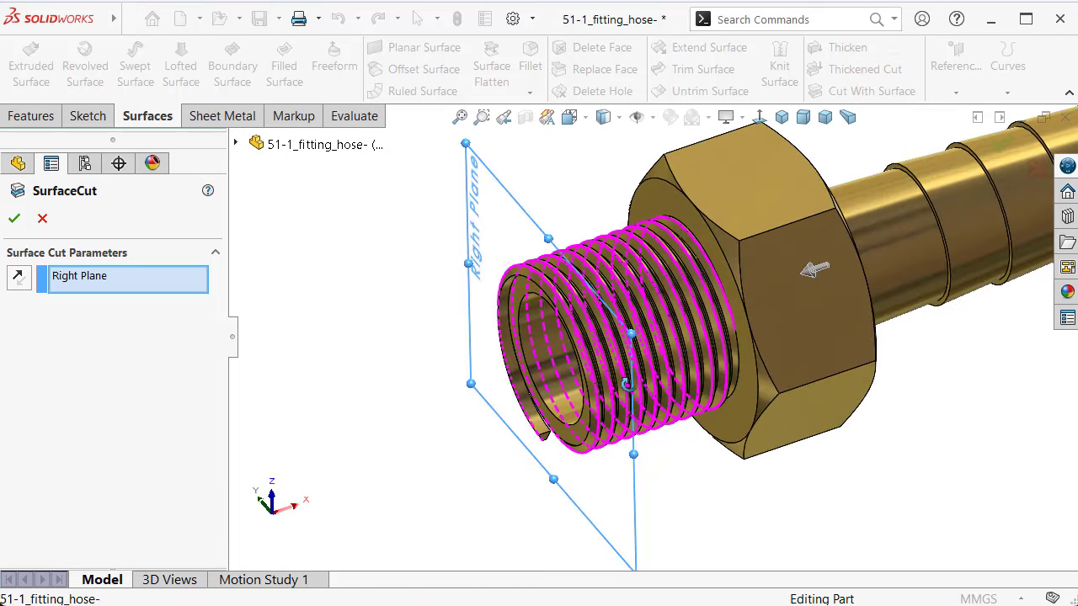
pyautogui.click(15, 218)
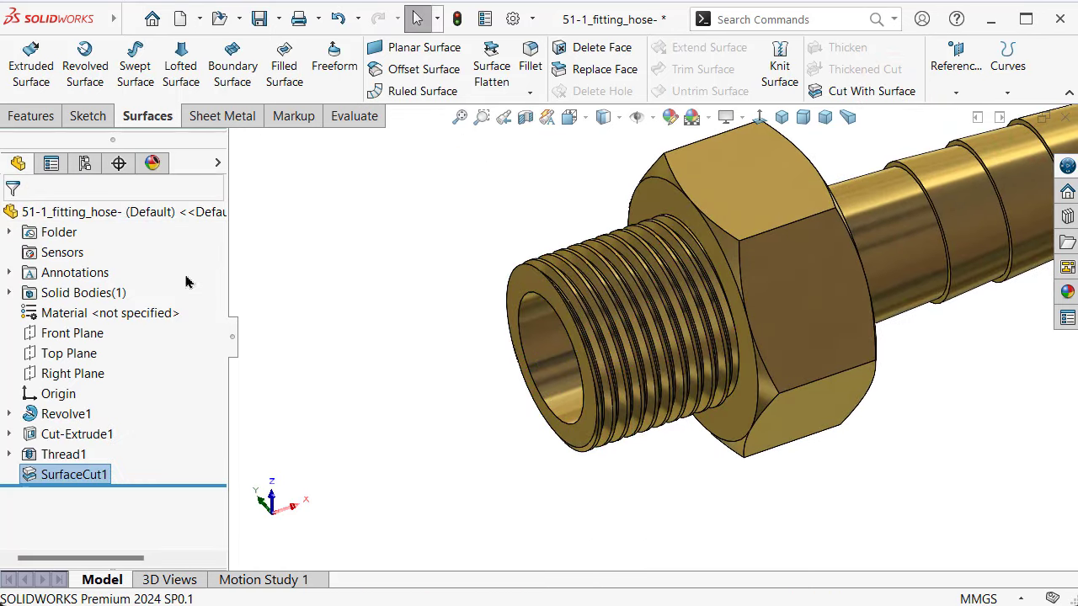
pyautogui.scroll(2, 484, 397)
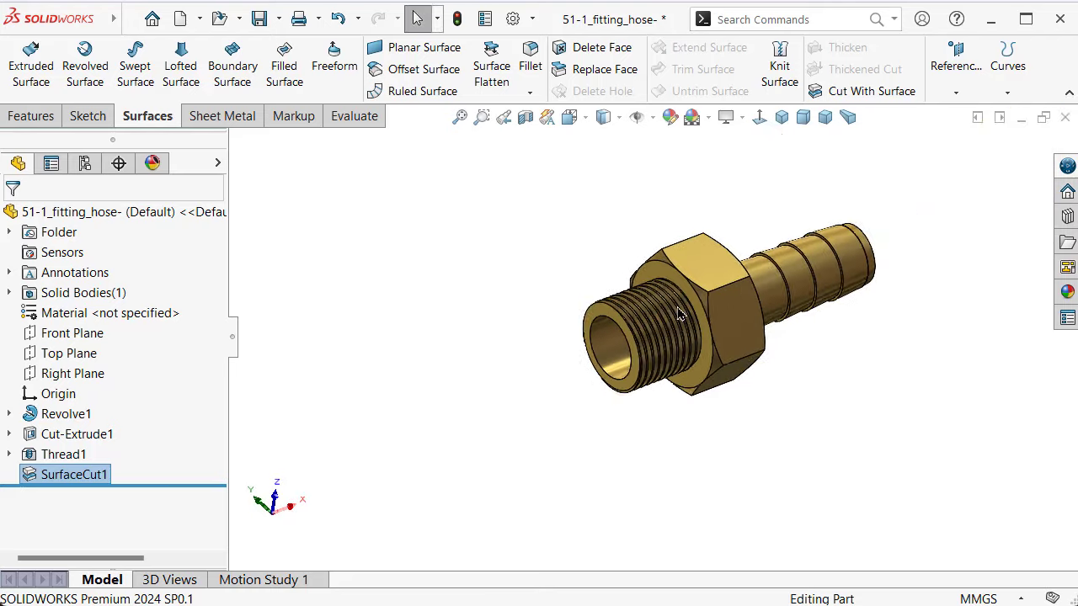
pyautogui.hotkey('ctrl', 's')
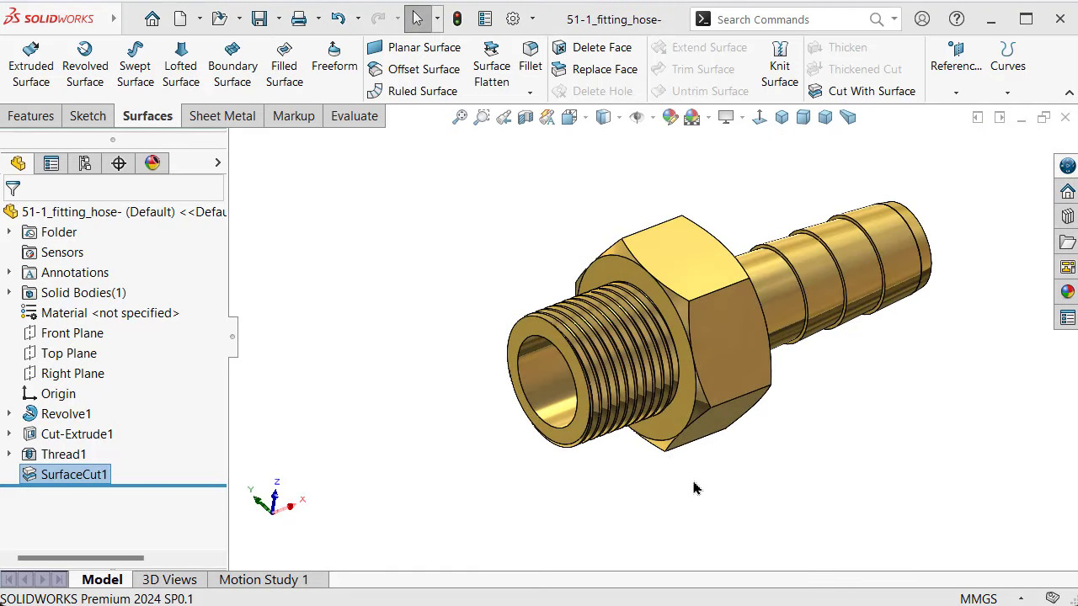
pyautogui.moveTo(693, 491); pyautogui.dragTo(577, 299, button='middle')
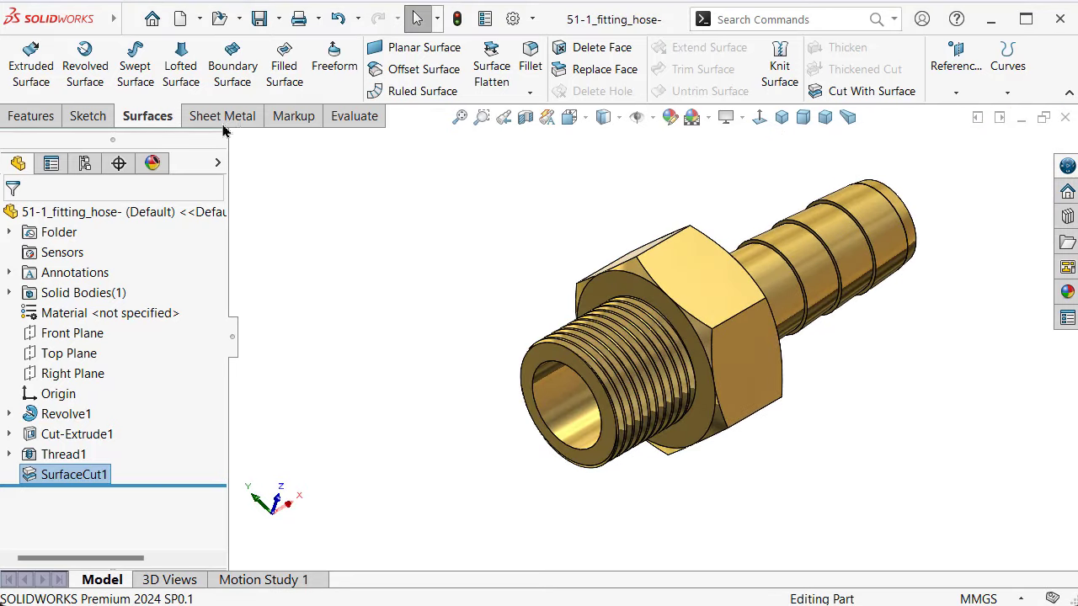
# Start a Chamfer with a 0.15 mm distance
pyautogui.click(30, 116)
pyautogui.click(563, 93)
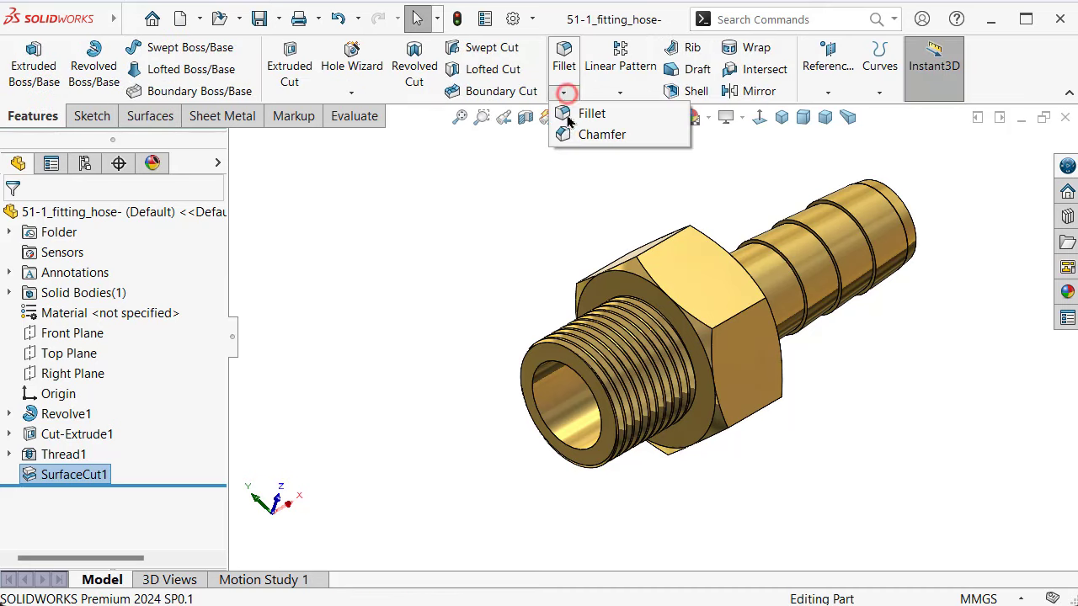
pyautogui.click(589, 134)
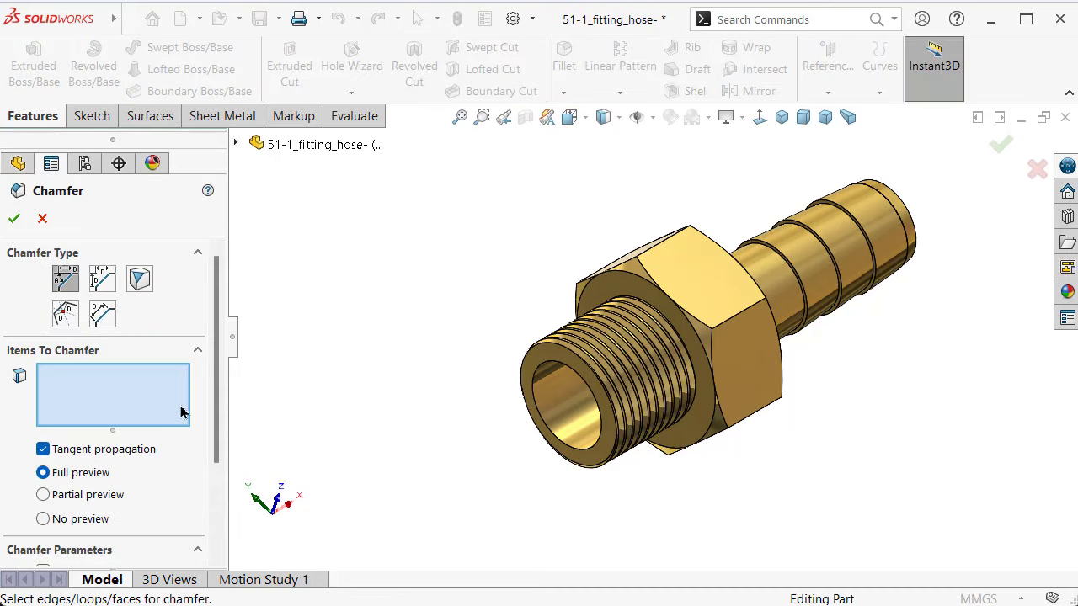
pyautogui.moveTo(215, 366); pyautogui.dragTo(217, 501)
pyautogui.click(99, 459)
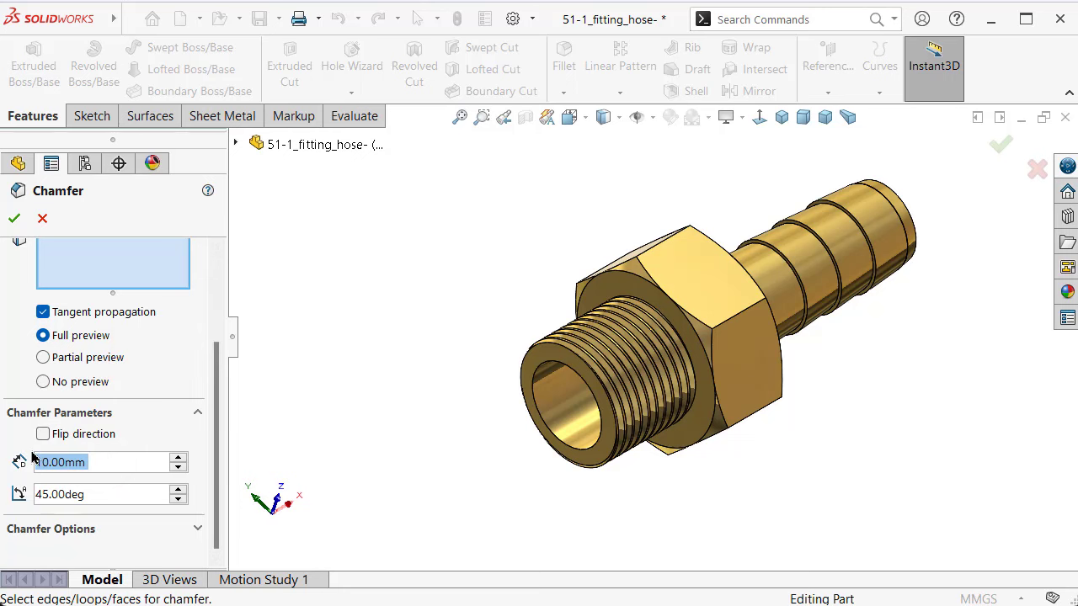
pyautogui.write('=0.')
pyautogui.write('15')
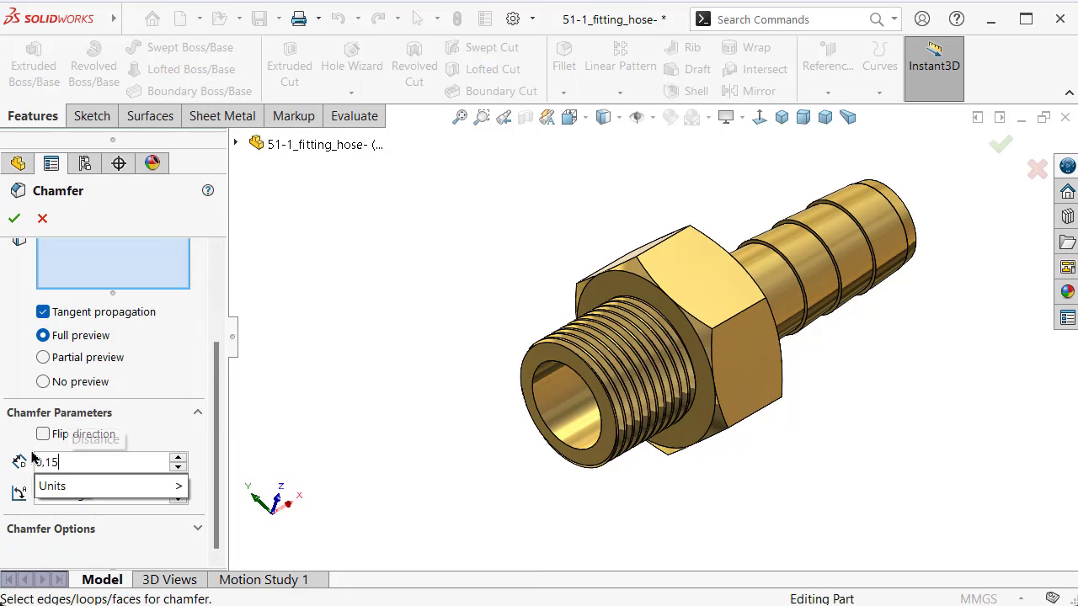
pyautogui.click(349, 396)
# Select the threaded end's inner face, flat annular end face and bore face for chamfering
pyautogui.scroll(-5, 462, 428)
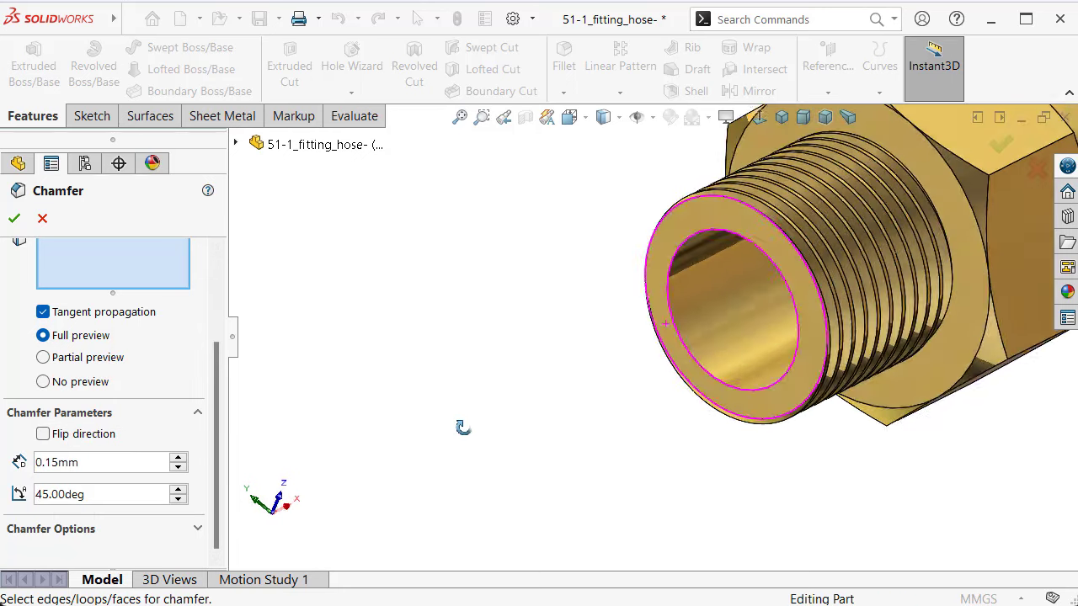
pyautogui.click(731, 333)
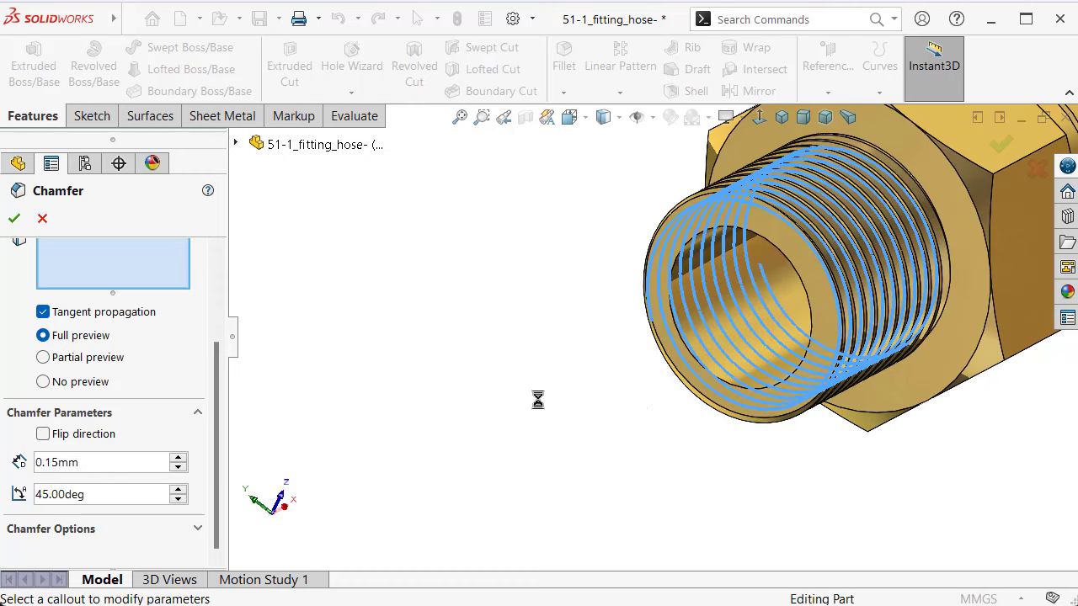
pyautogui.scroll(2, 215, 367)
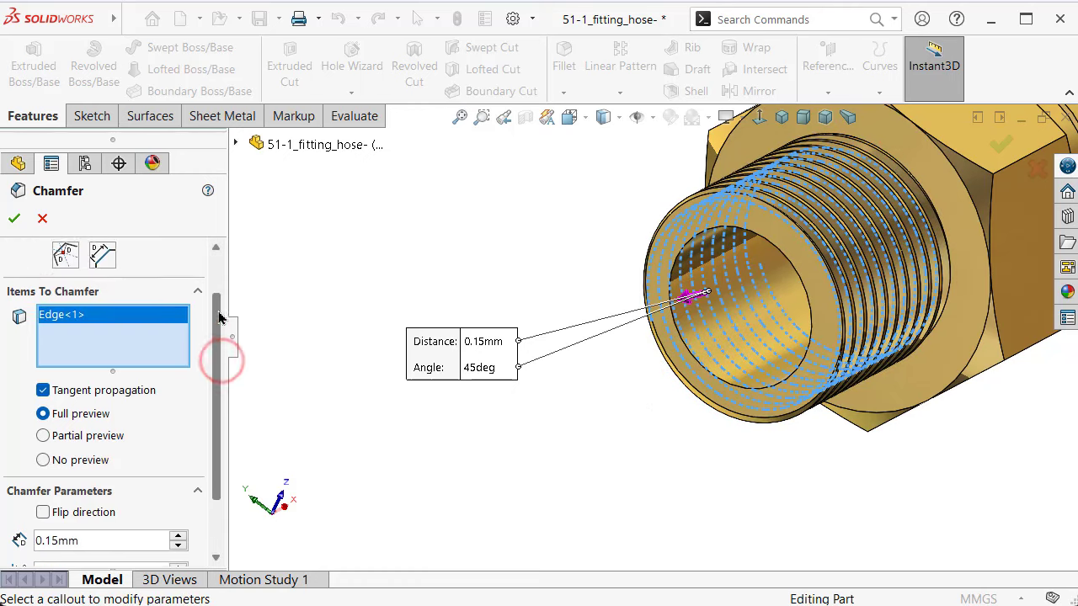
pyautogui.rightClick(144, 352)
pyautogui.click(173, 365)
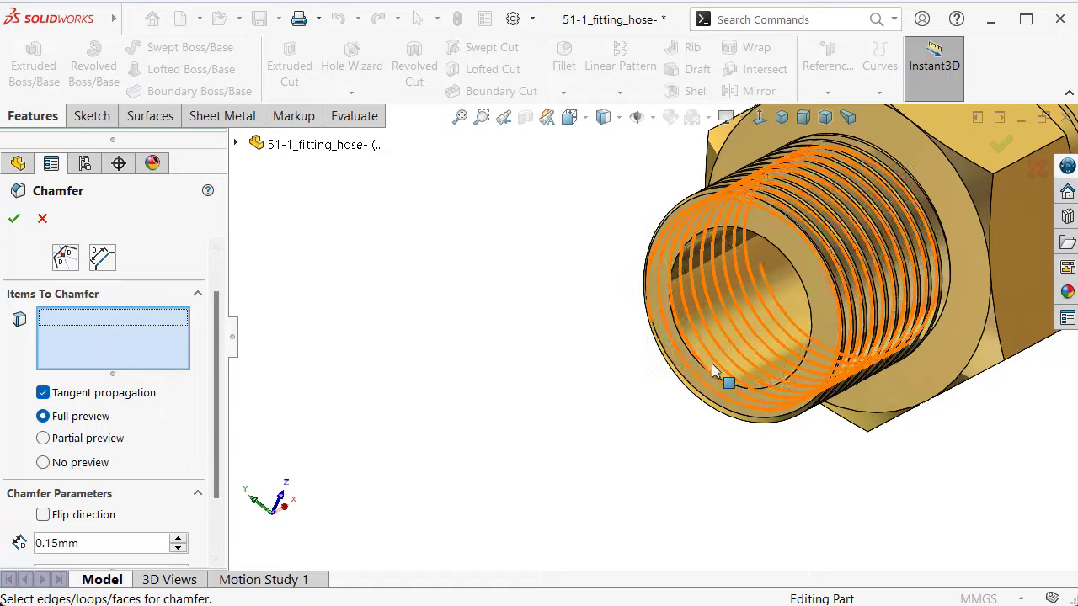
pyautogui.scroll(-5, 712, 362)
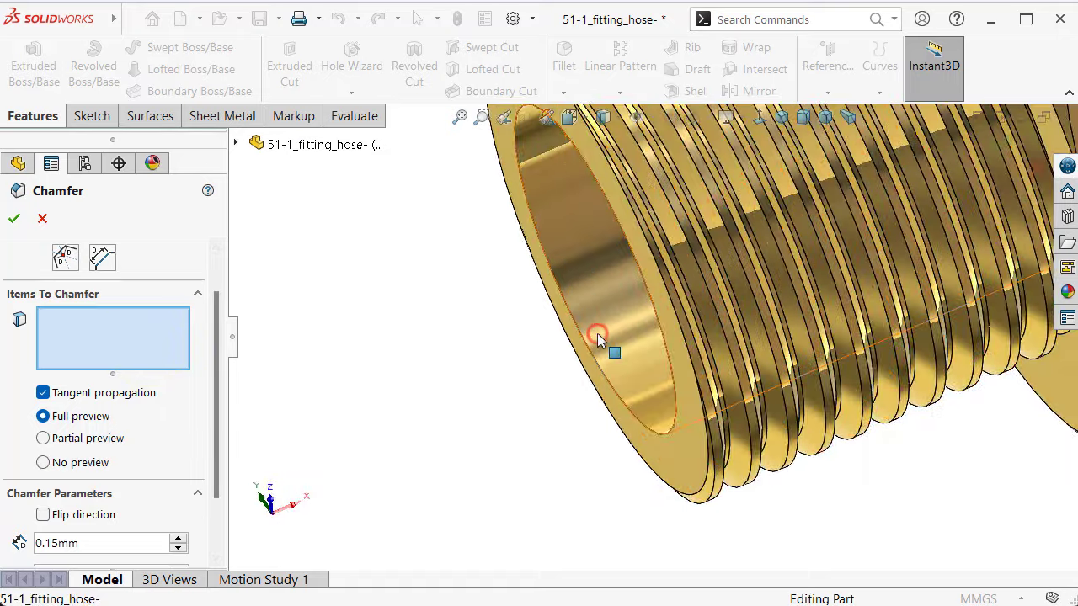
pyautogui.click(597, 340)
pyautogui.moveTo(477, 438)
pyautogui.mouseDown(button='middle')
pyautogui.moveTo(534, 373)
pyautogui.moveTo(803, 235)
pyautogui.mouseUp(button='middle')
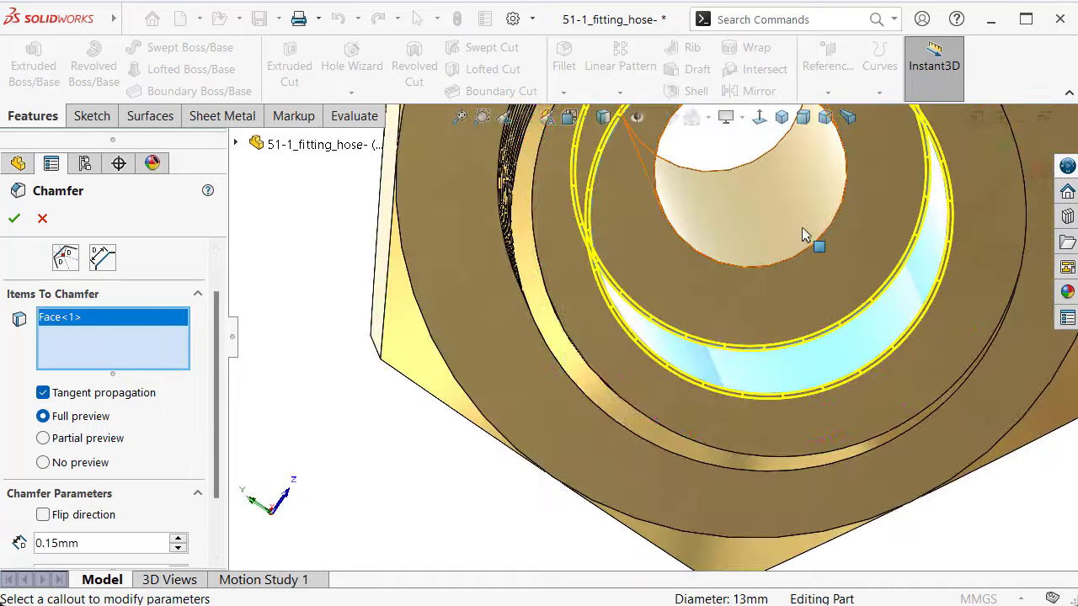
pyautogui.click(818, 272)
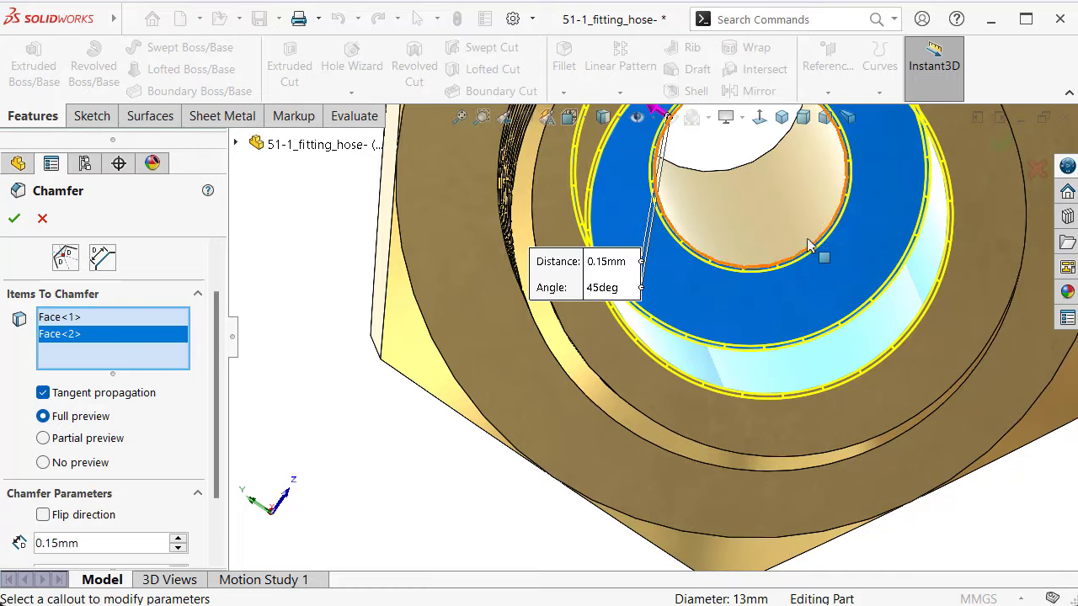
pyautogui.click(808, 244)
pyautogui.scroll(3, 786, 260)
# Add the hex-to-shaft edge and the barb's end edge, then accept Chamfer1
pyautogui.moveTo(786, 261)
pyautogui.mouseDown(button='middle')
pyautogui.moveTo(724, 253)
pyautogui.moveTo(645, 328)
pyautogui.moveTo(623, 397)
pyautogui.moveTo(667, 355)
pyautogui.moveTo(669, 319)
pyautogui.mouseUp(button='middle')
pyautogui.click(665, 309)
pyautogui.scroll(2, 765, 360)
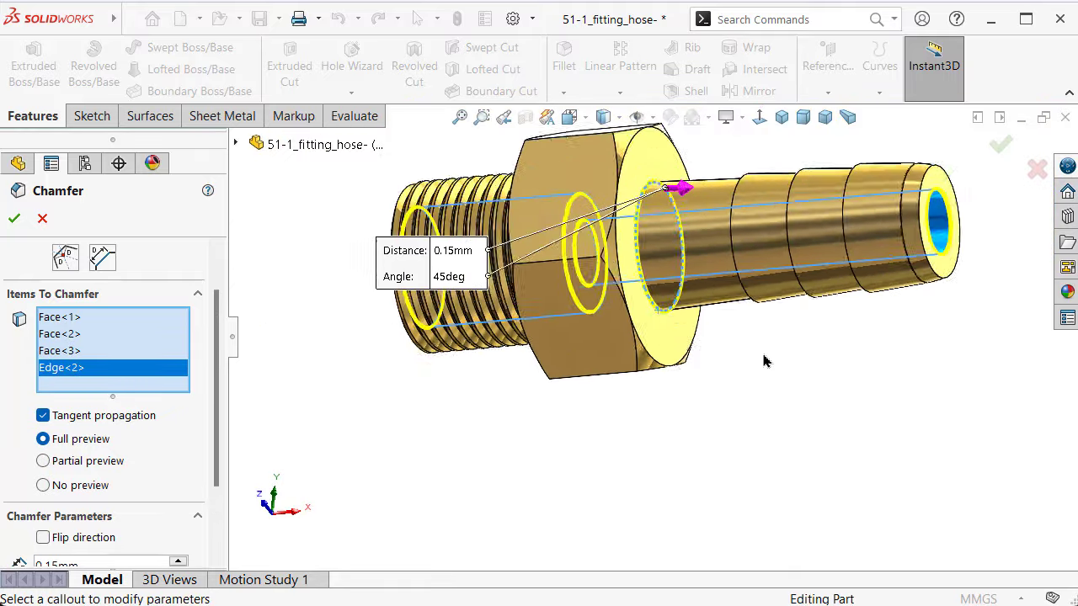
pyautogui.scroll(2, 765, 360)
pyautogui.scroll(-5, 840, 224)
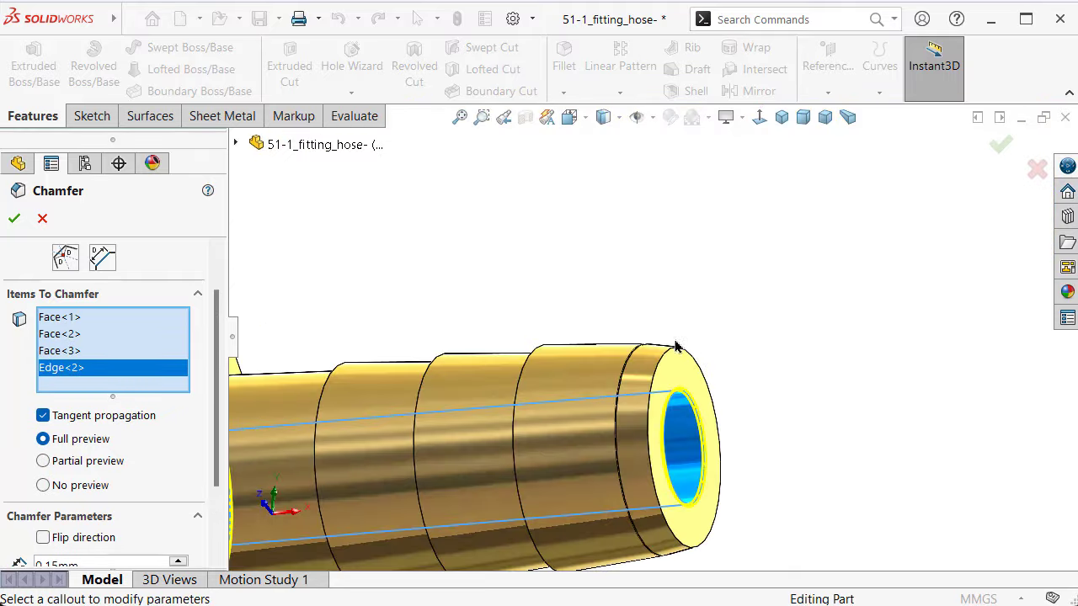
pyautogui.click(672, 352)
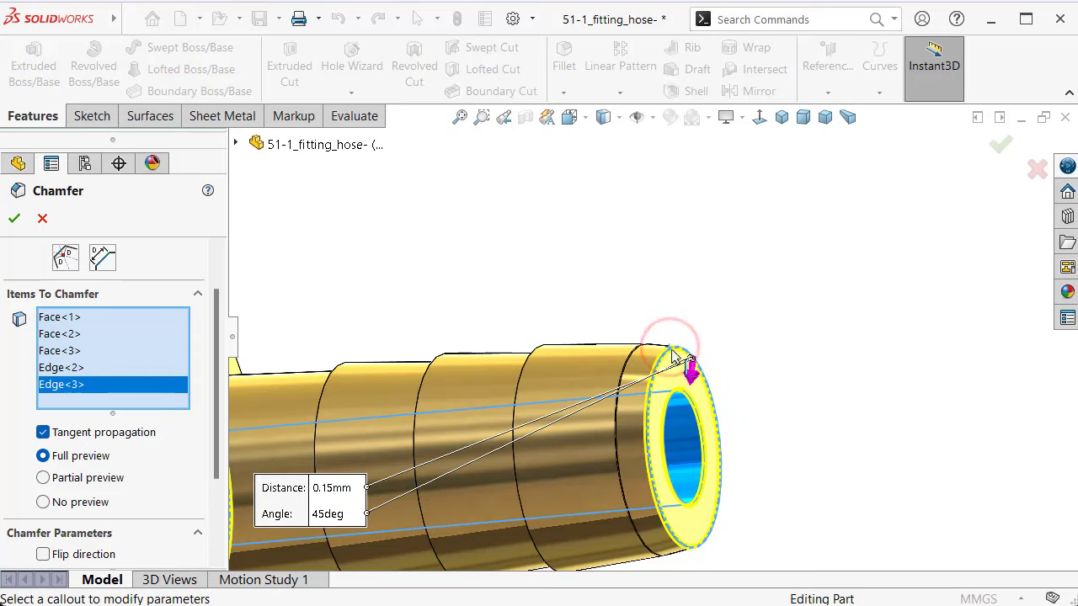
pyautogui.click(1000, 145)
pyautogui.scroll(3, 810, 285)
pyautogui.moveTo(488, 451)
pyautogui.mouseDown(button='middle')
pyautogui.moveTo(568, 444)
pyautogui.moveTo(661, 481)
pyautogui.moveTo(786, 435)
pyautogui.moveTo(860, 362)
pyautogui.moveTo(854, 284)
pyautogui.mouseUp(button='middle')
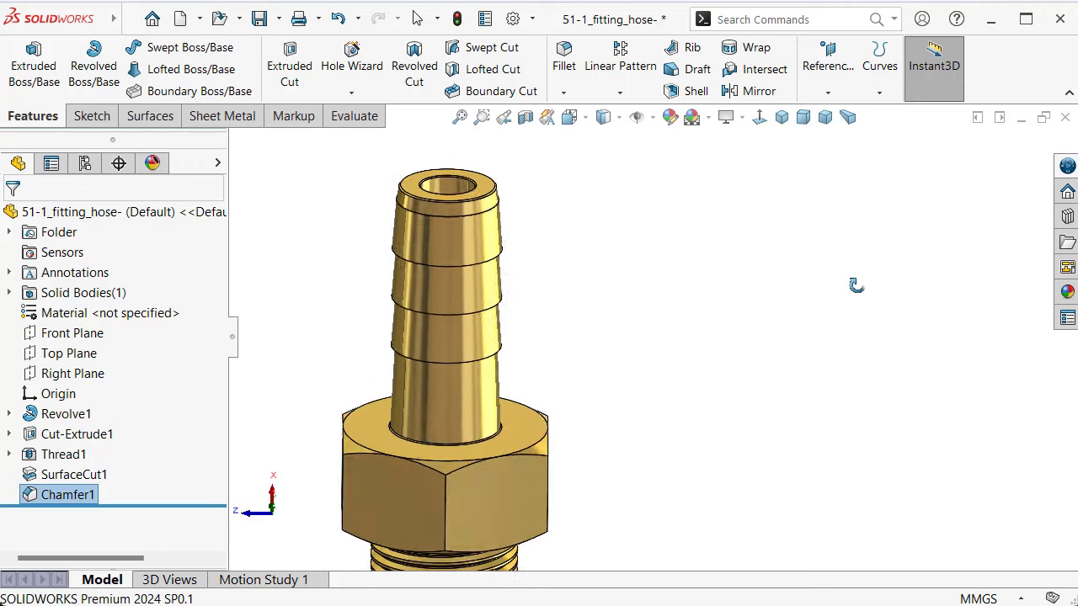
# Show the fitting in perspective with the feature tree hidden, ending in Trimetric view
pyautogui.click(782, 117)
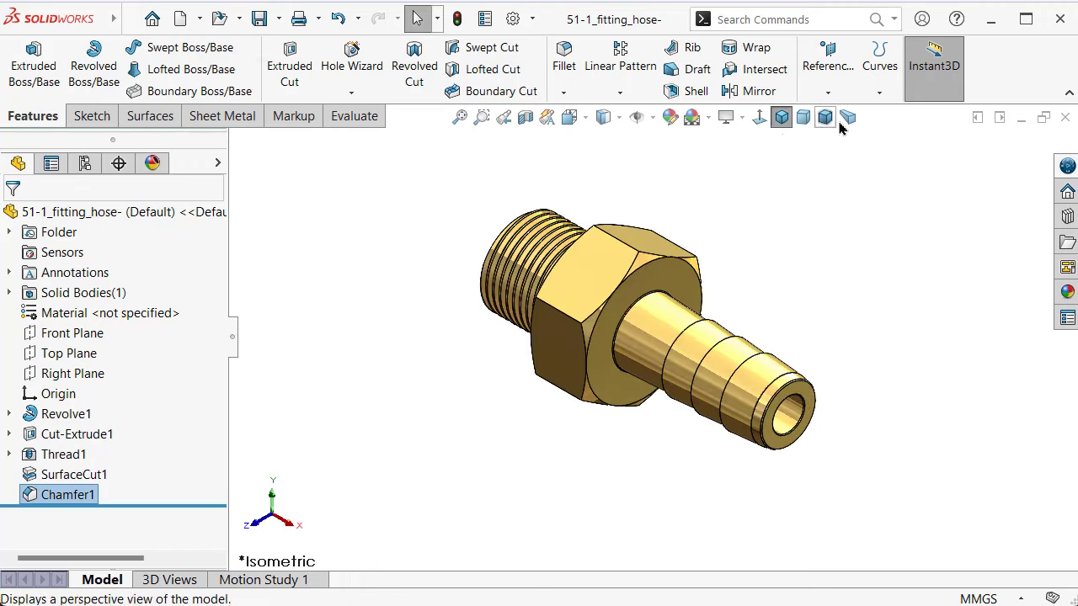
pyautogui.click(848, 117)
pyautogui.click(235, 337)
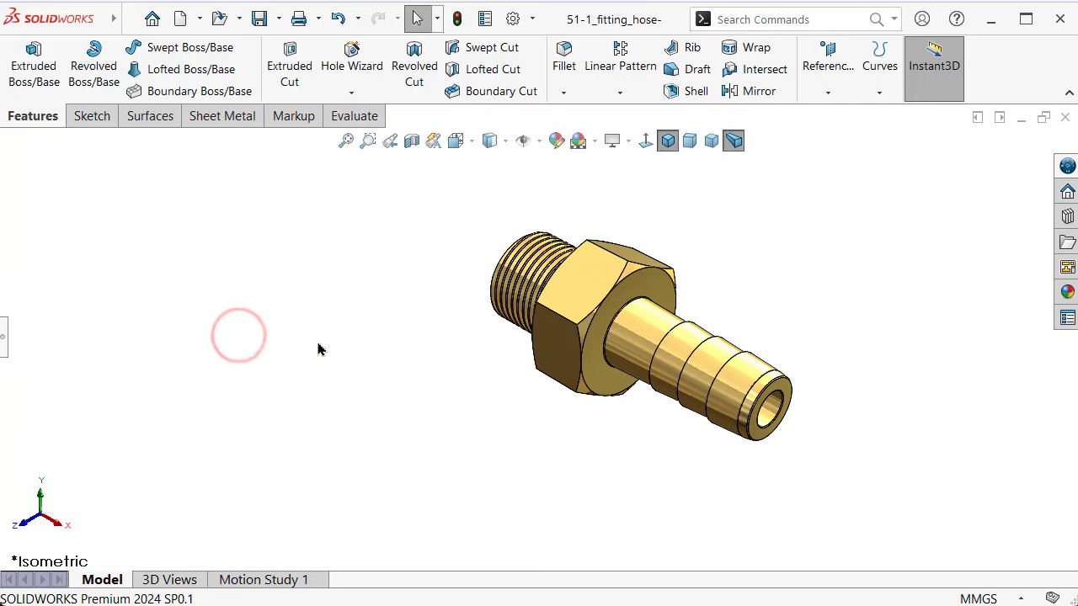
pyautogui.click(689, 141)
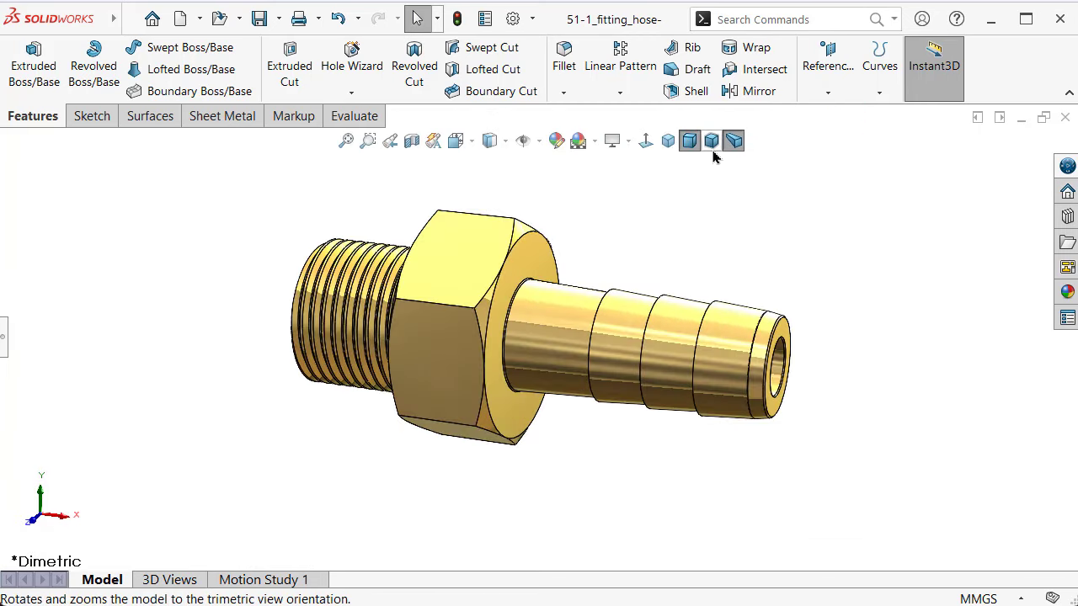
pyautogui.click(712, 142)
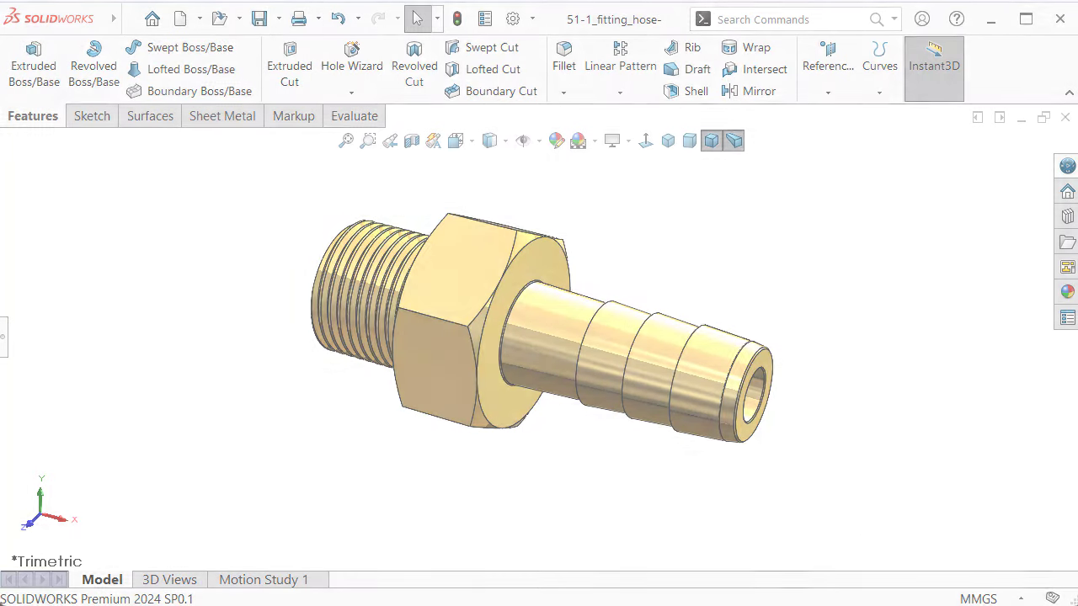